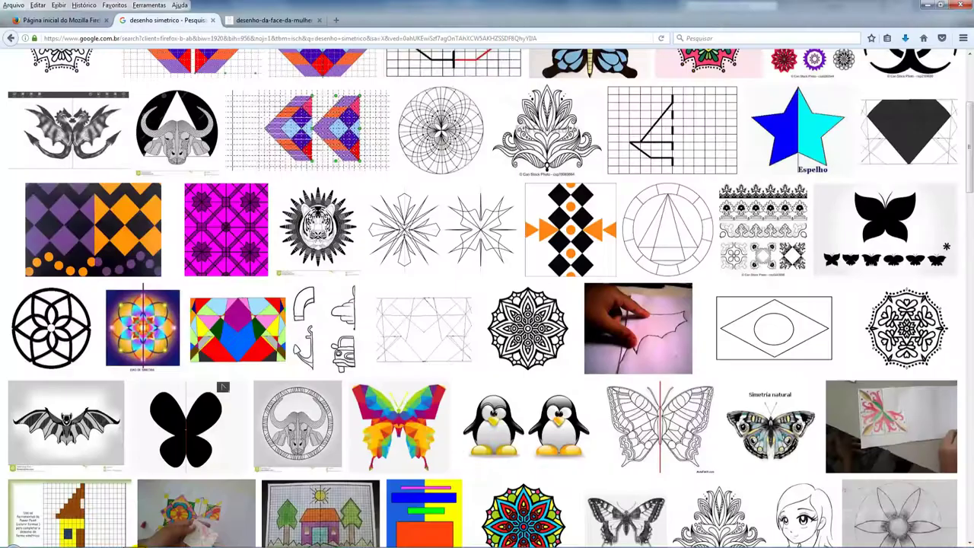
Scroll through the Google Images symmetric drawing results
{"action": "scroll", "coordinate": [222, 388], "scroll_direction": "up", "scroll_amount": 5}
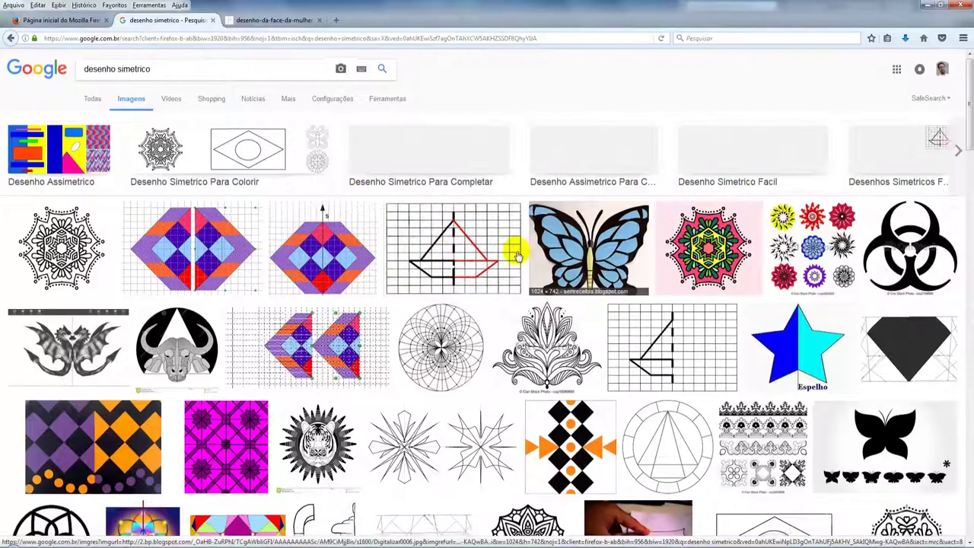
{"action": "scroll", "coordinate": [510, 245], "scroll_direction": "down", "scroll_amount": 5}
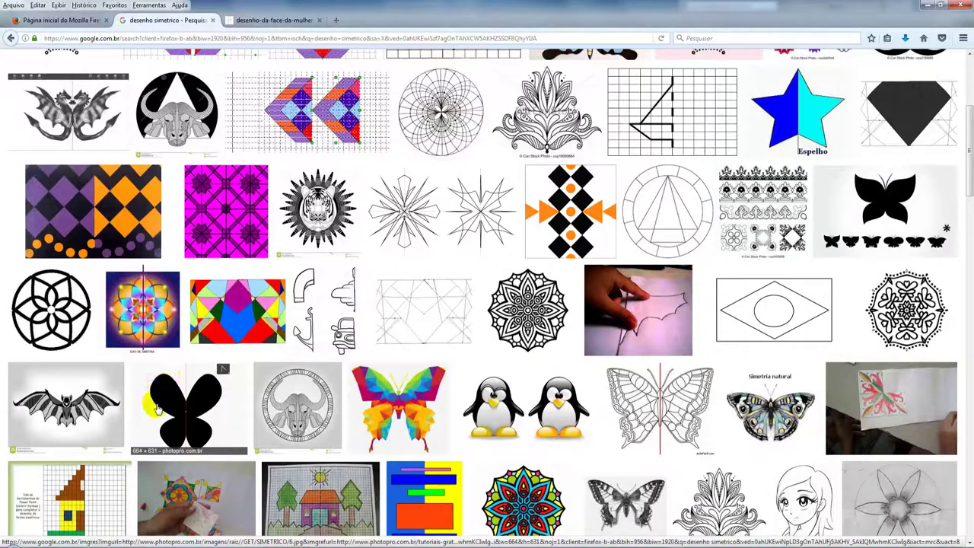
{"action": "scroll", "coordinate": [495, 386], "scroll_direction": "up", "scroll_amount": 2}
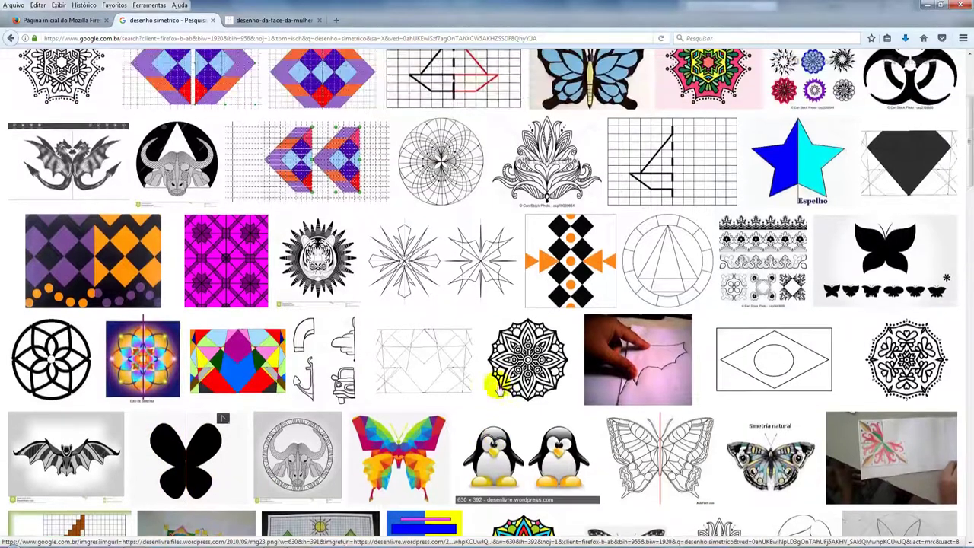
{"action": "scroll", "coordinate": [499, 383], "scroll_direction": "up", "scroll_amount": 3}
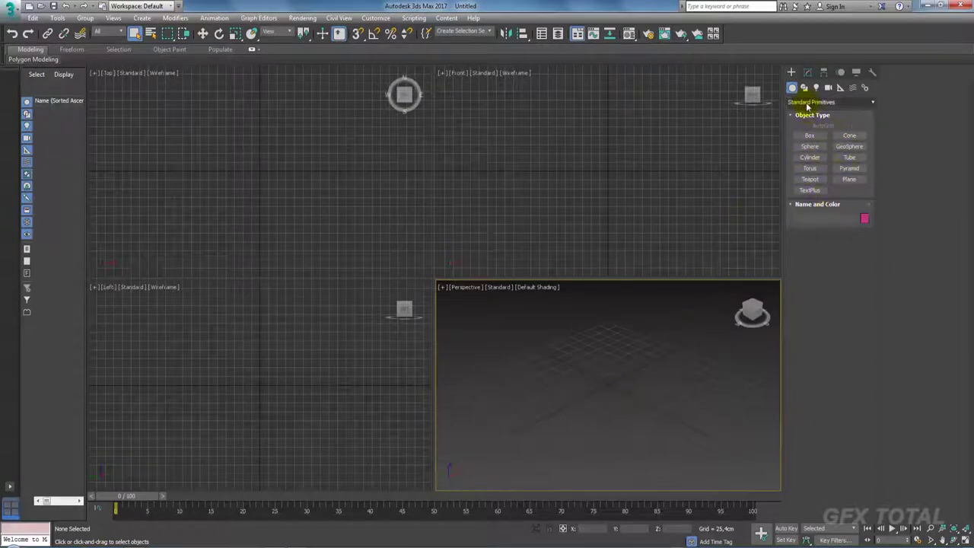
Create a teapot (radius 51,284cm, 4 segments) in a maximized Perspective view with Edged Faces on
{"action": "left_click", "coordinate": [809, 179]}
{"action": "mouse_move", "coordinate": [596, 392]}
{"action": "left_mouse_down"}
{"action": "mouse_move", "coordinate": [616, 405]}
{"action": "mouse_move", "coordinate": [670, 398]}
{"action": "mouse_move", "coordinate": [592, 394]}
{"action": "left_mouse_up"}
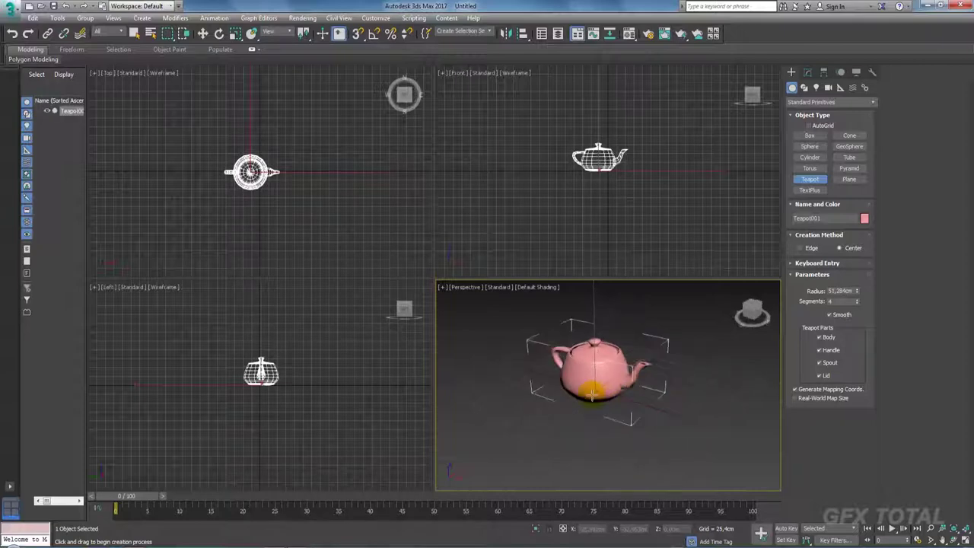
{"action": "left_click", "coordinate": [965, 539]}
{"action": "middle_click_drag", "start_coordinate": [680, 394], "coordinate": [589, 350], "text": "alt"}
{"action": "scroll", "coordinate": [591, 351], "scroll_direction": "up", "scroll_amount": 3}
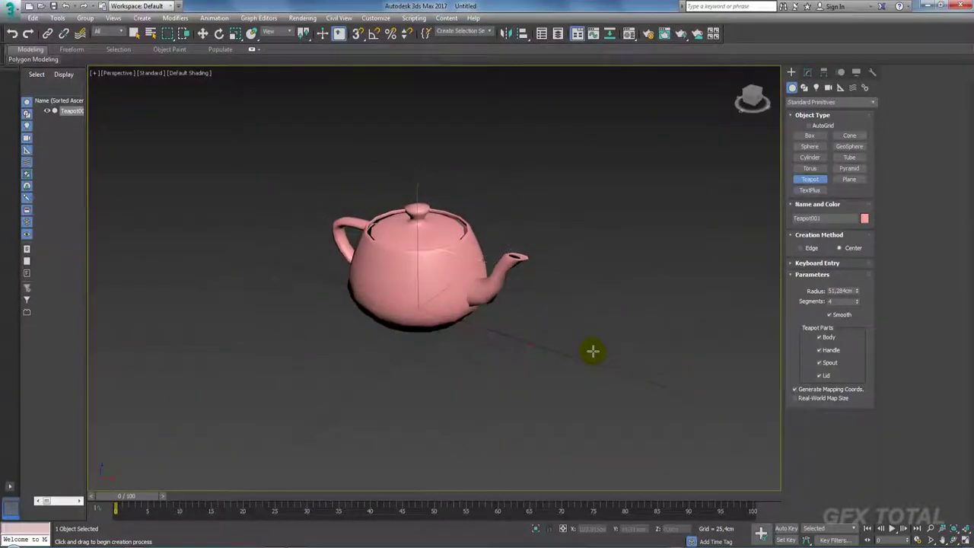
{"action": "key", "text": "F4"}
{"action": "scroll", "coordinate": [531, 284], "scroll_direction": "up", "scroll_amount": 2}
{"action": "mouse_move", "coordinate": [483, 283]}
{"action": "middle_mouse_down", "text": "alt"}
{"action": "mouse_move", "coordinate": [531, 285]}
{"action": "mouse_move", "coordinate": [492, 284]}
{"action": "mouse_move", "coordinate": [532, 265]}
{"action": "mouse_move", "coordinate": [522, 294]}
{"action": "mouse_move", "coordinate": [440, 303]}
{"action": "middle_mouse_up", "text": "alt"}
{"action": "scroll", "coordinate": [522, 294], "scroll_direction": "down", "scroll_amount": 2}
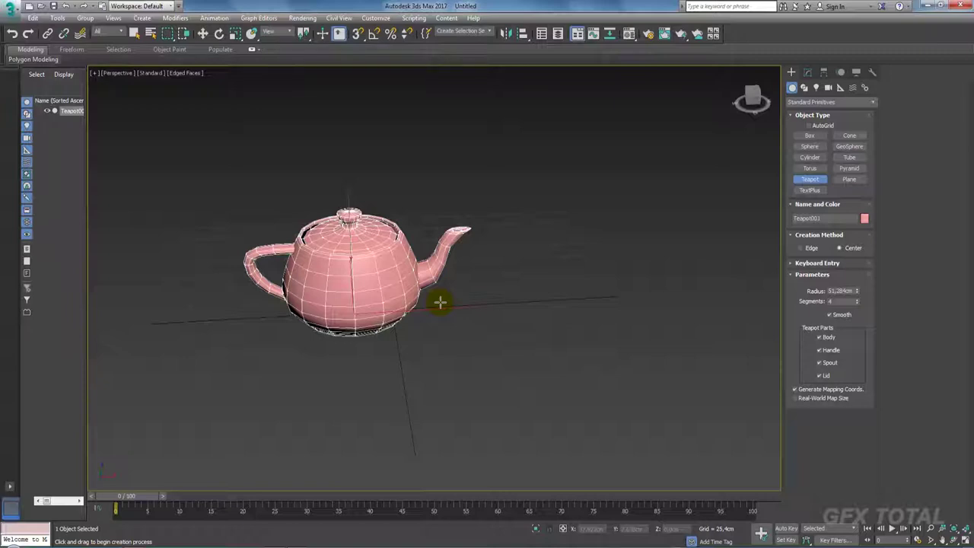
Orbit around the teapot and try a rotation, cancelling it so the teapot stays upright
{"action": "key", "text": "w"}
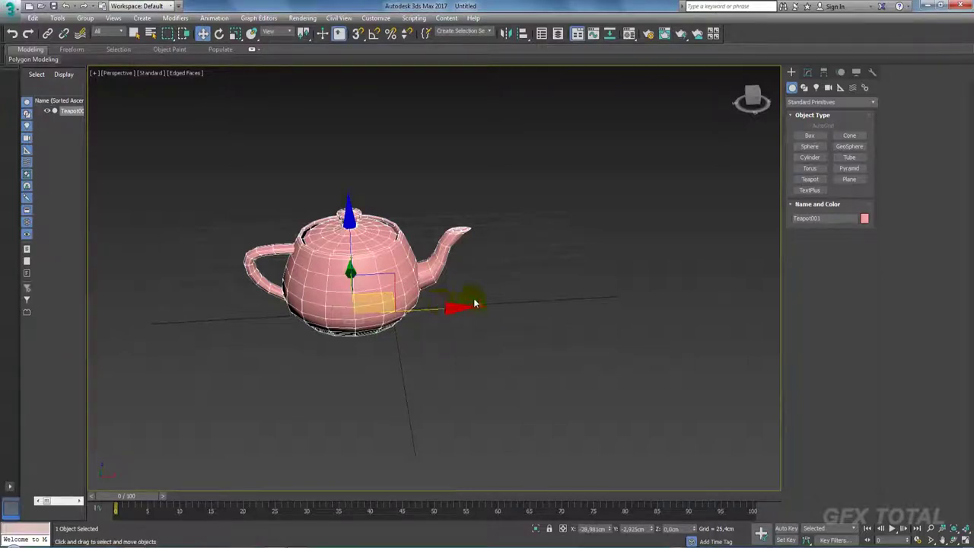
{"action": "middle_click_drag", "start_coordinate": [442, 307], "coordinate": [404, 275], "text": "alt"}
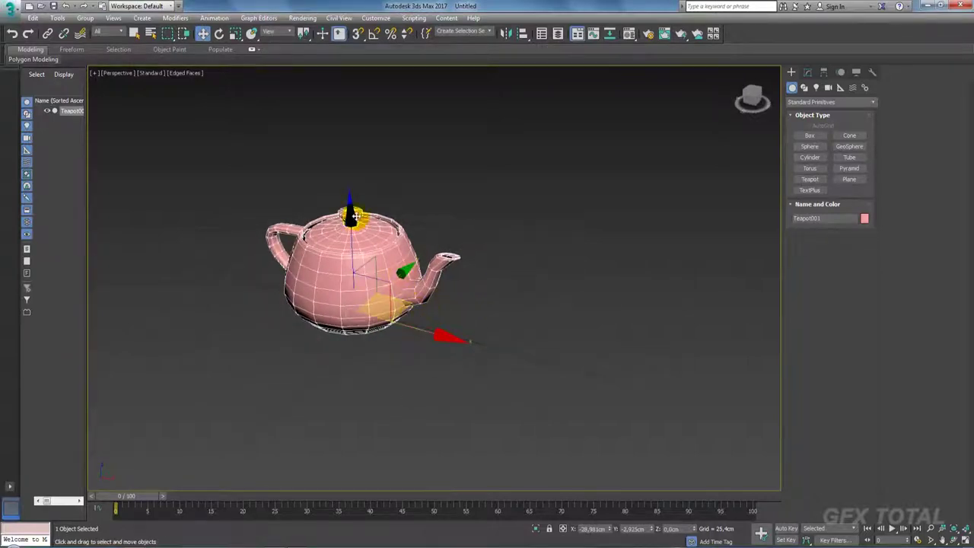
{"action": "mouse_move", "coordinate": [366, 248]}
{"action": "middle_mouse_down", "text": "alt"}
{"action": "mouse_move", "coordinate": [368, 266]}
{"action": "mouse_move", "coordinate": [424, 274]}
{"action": "middle_mouse_up", "text": "alt"}
{"action": "scroll", "coordinate": [417, 323], "scroll_direction": "up", "scroll_amount": 3}
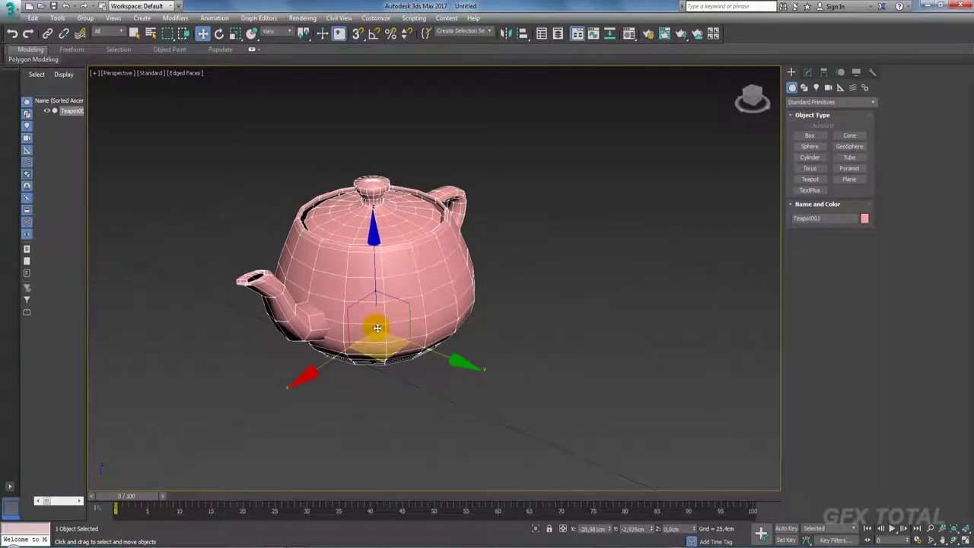
{"action": "key", "text": "e"}
{"action": "left_click_drag", "start_coordinate": [409, 307], "coordinate": [298, 313]}
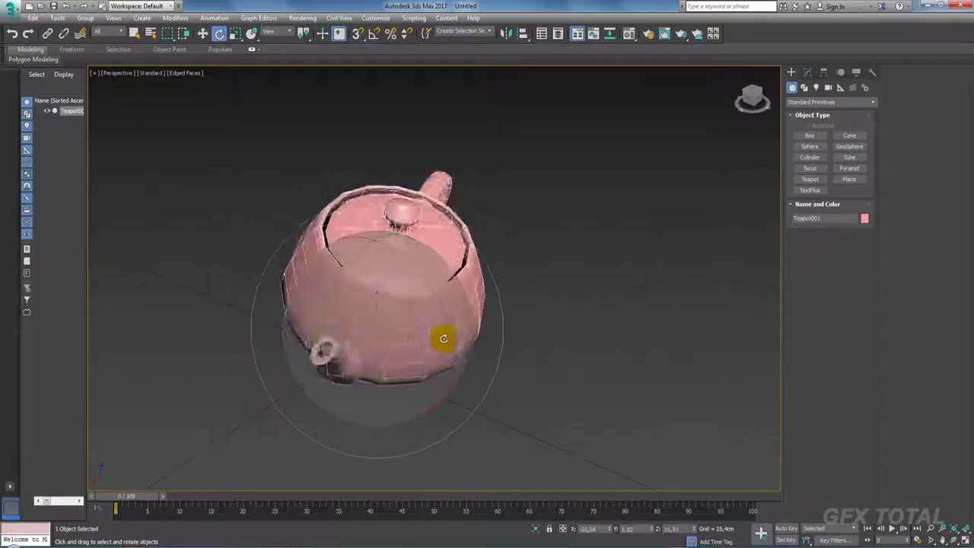
{"action": "right_click", "coordinate": [297, 314]}
Try further Scale and Rotate tilts on the teapot, cancelling each to keep it upright and unscaled
{"action": "key", "text": "r"}
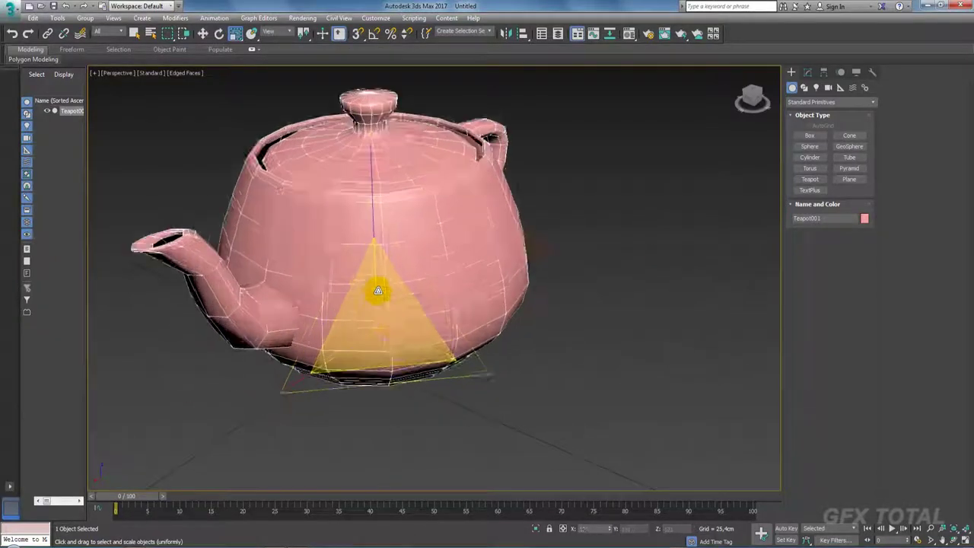
{"action": "key", "text": "e"}
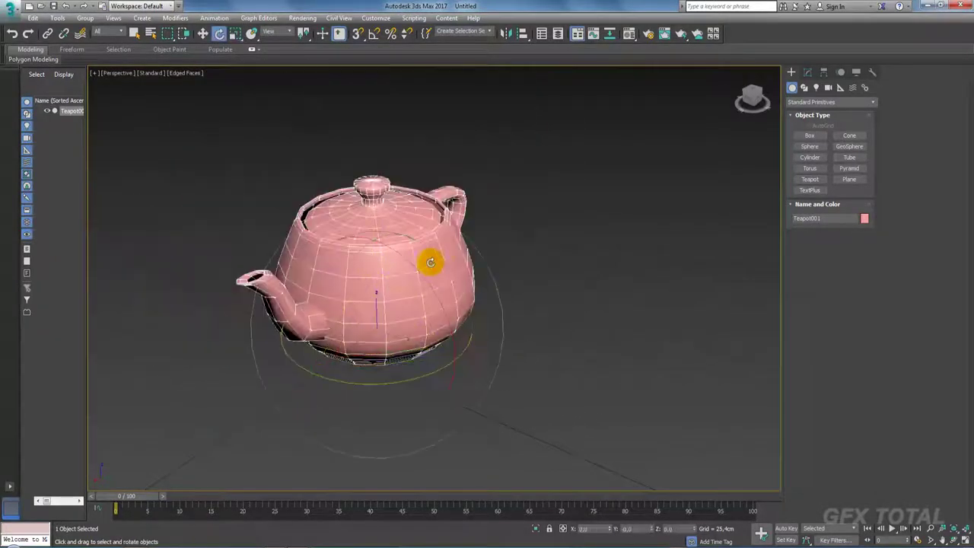
{"action": "left_click_drag", "start_coordinate": [428, 262], "coordinate": [450, 274]}
{"action": "right_click", "coordinate": [372, 329]}
{"action": "key", "text": "w"}
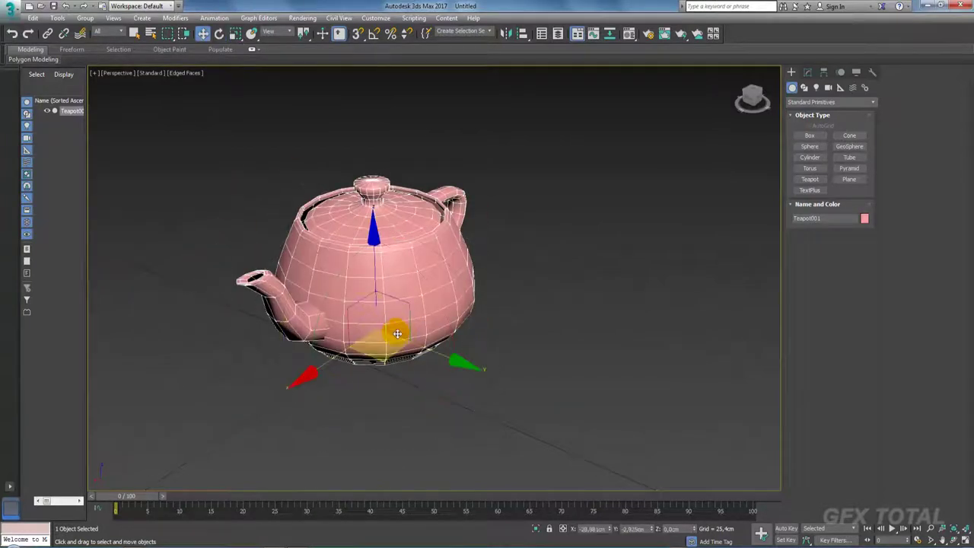
{"action": "key", "text": "e"}
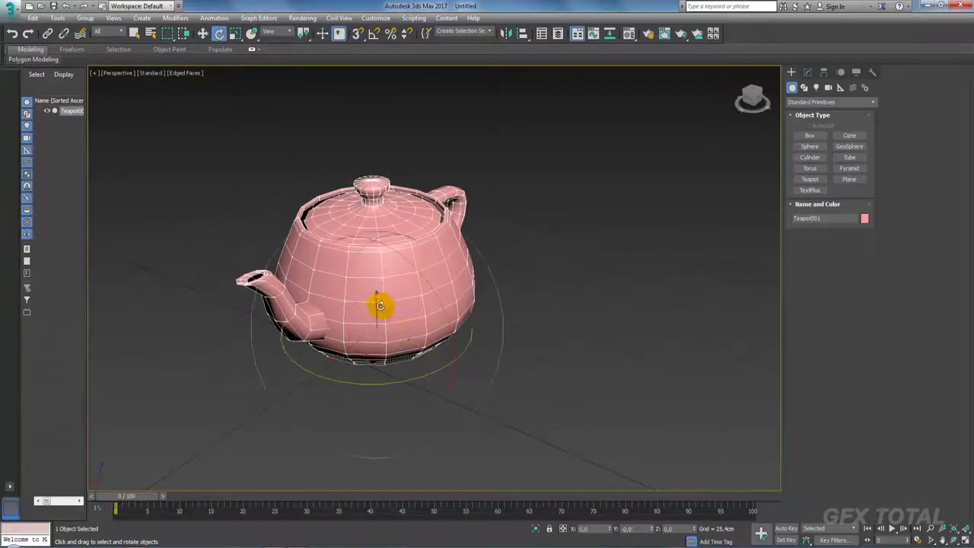
{"action": "mouse_move", "coordinate": [381, 306]}
{"action": "left_mouse_down"}
{"action": "mouse_move", "coordinate": [371, 299]}
{"action": "mouse_move", "coordinate": [385, 313]}
{"action": "left_mouse_up"}
{"action": "right_click", "coordinate": [385, 313]}
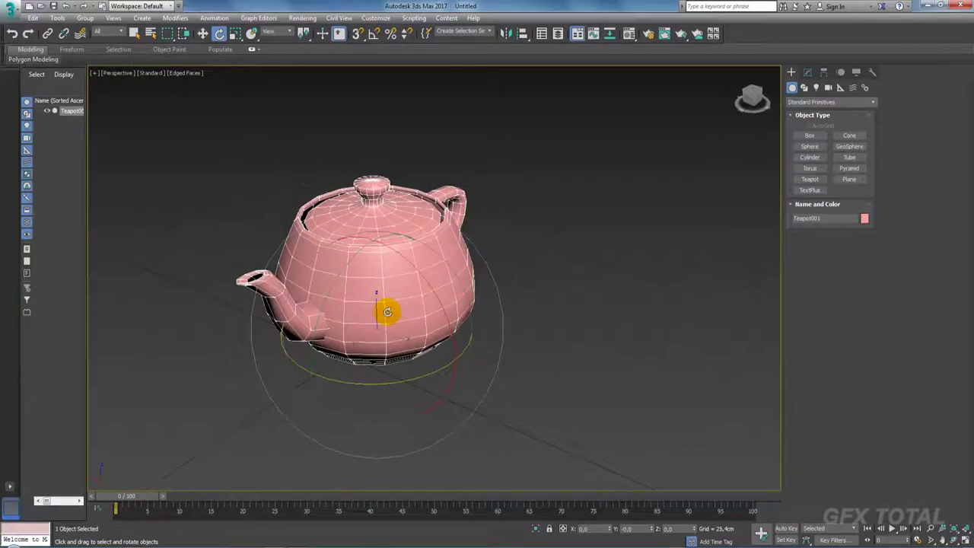
{"action": "key", "text": "r"}
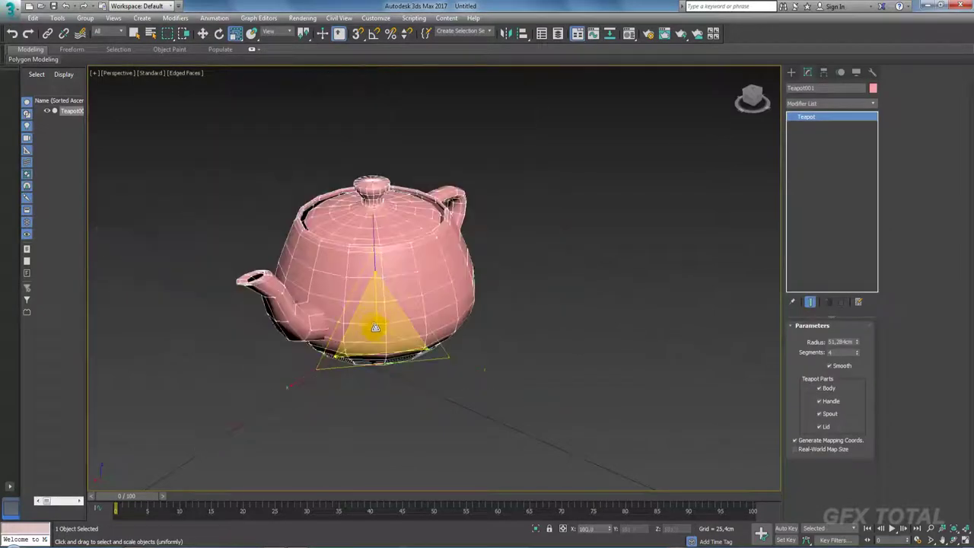
Reselect the teapot and view it from above on the handle side
{"action": "scroll", "coordinate": [376, 328], "scroll_direction": "down", "scroll_amount": 4}
{"action": "mouse_move", "coordinate": [375, 328]}
{"action": "middle_mouse_down", "text": "alt"}
{"action": "mouse_move", "coordinate": [370, 320]}
{"action": "mouse_move", "coordinate": [467, 349]}
{"action": "middle_mouse_up", "text": "alt"}
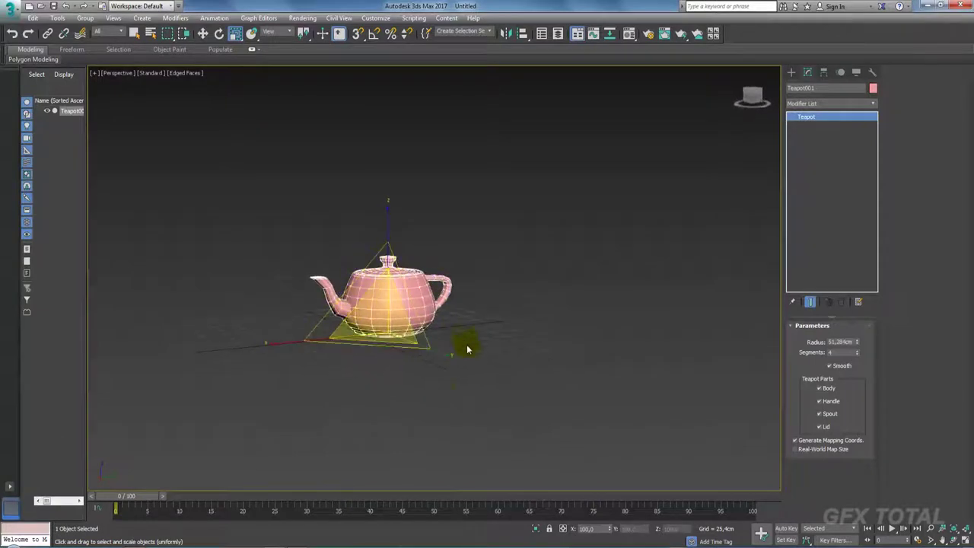
{"action": "left_click_drag", "start_coordinate": [277, 211], "coordinate": [286, 214]}
{"action": "mouse_move", "coordinate": [343, 274]}
{"action": "middle_mouse_down", "text": "alt"}
{"action": "mouse_move", "coordinate": [378, 308]}
{"action": "mouse_move", "coordinate": [496, 243]}
{"action": "middle_mouse_up", "text": "alt"}
{"action": "scroll", "coordinate": [379, 308], "scroll_direction": "up", "scroll_amount": 3}
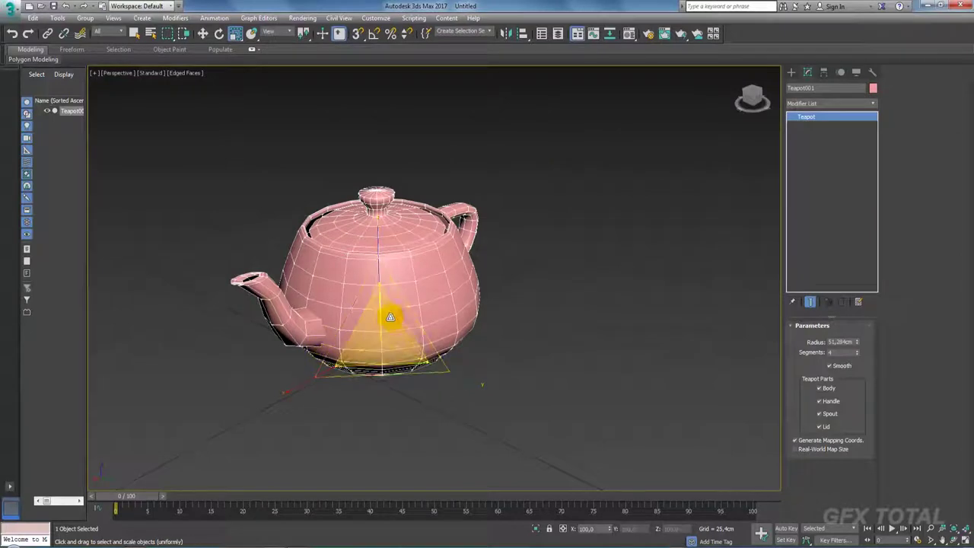
{"action": "mouse_move", "coordinate": [386, 315]}
{"action": "middle_mouse_down", "text": "alt"}
{"action": "mouse_move", "coordinate": [350, 330]}
{"action": "mouse_move", "coordinate": [370, 322]}
{"action": "middle_mouse_up", "text": "alt"}
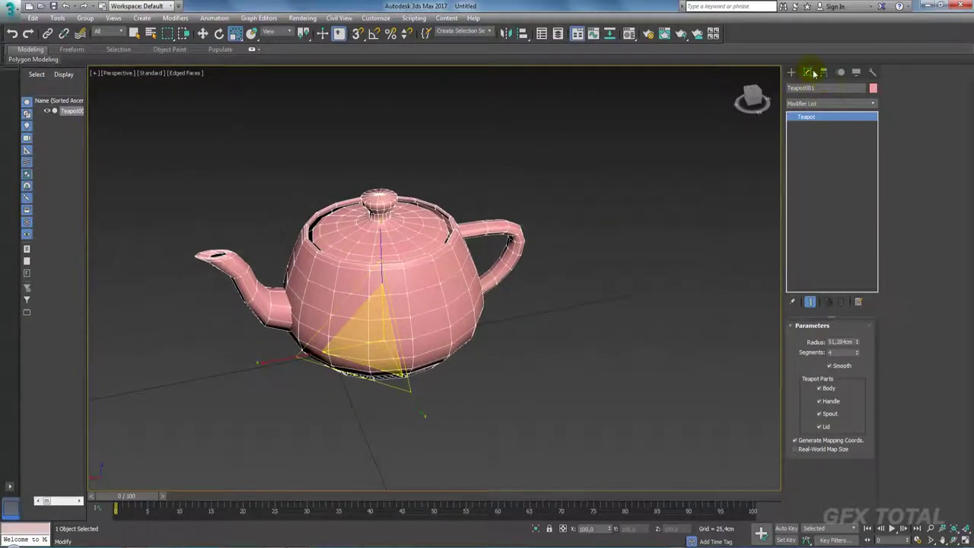
Move the teapot's pivot up to its handle with Affect Pivot Only
{"action": "left_click", "coordinate": [824, 73]}
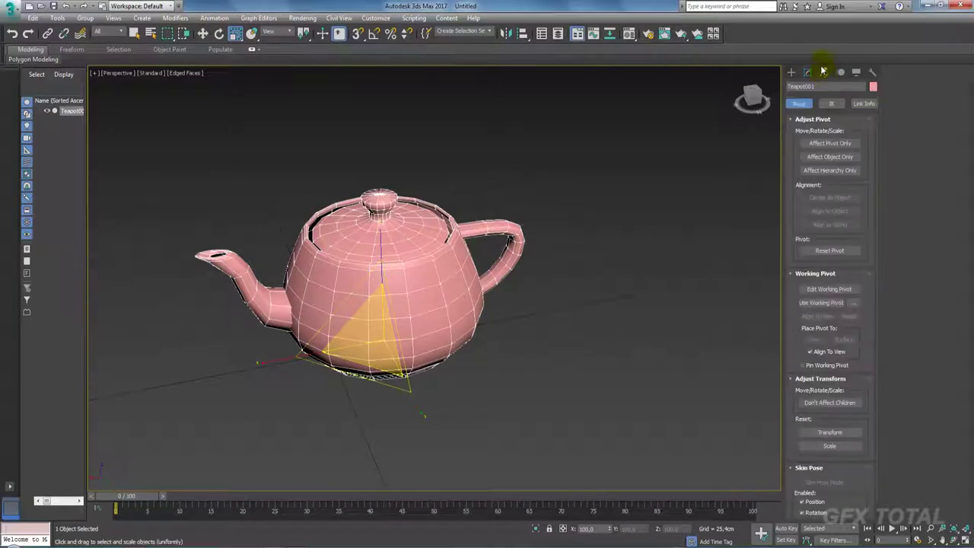
{"action": "left_click", "coordinate": [830, 144]}
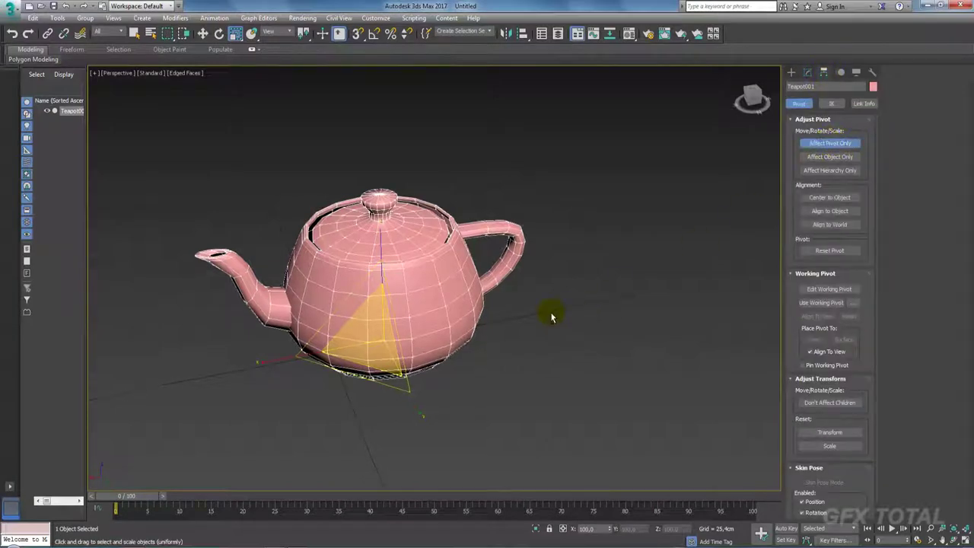
{"action": "middle_click_drag", "start_coordinate": [555, 315], "coordinate": [391, 304], "text": "alt"}
{"action": "left_click_drag", "start_coordinate": [349, 312], "coordinate": [506, 260]}
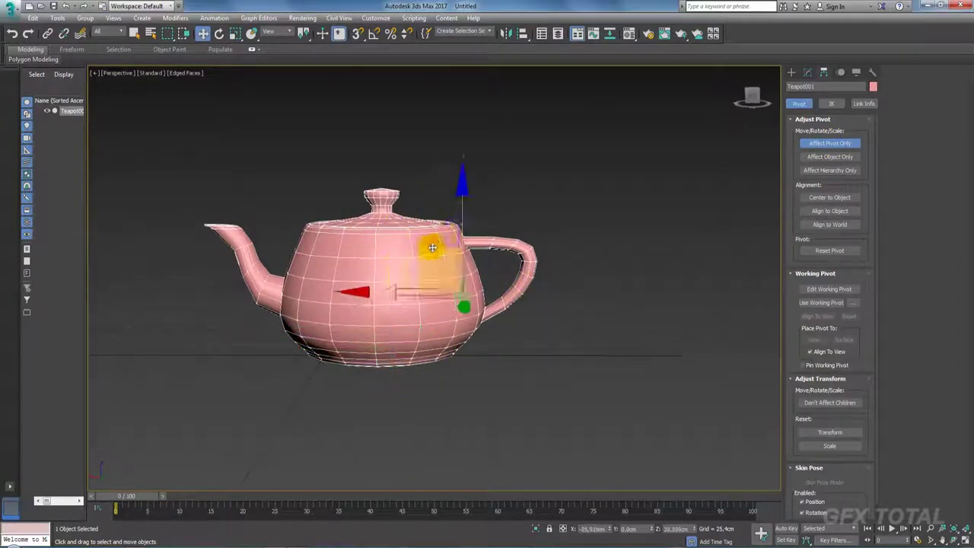
{"action": "mouse_move", "coordinate": [505, 260]}
{"action": "middle_mouse_down", "text": "alt"}
{"action": "mouse_move", "coordinate": [553, 279]}
{"action": "mouse_move", "coordinate": [535, 311]}
{"action": "middle_mouse_up", "text": "alt"}
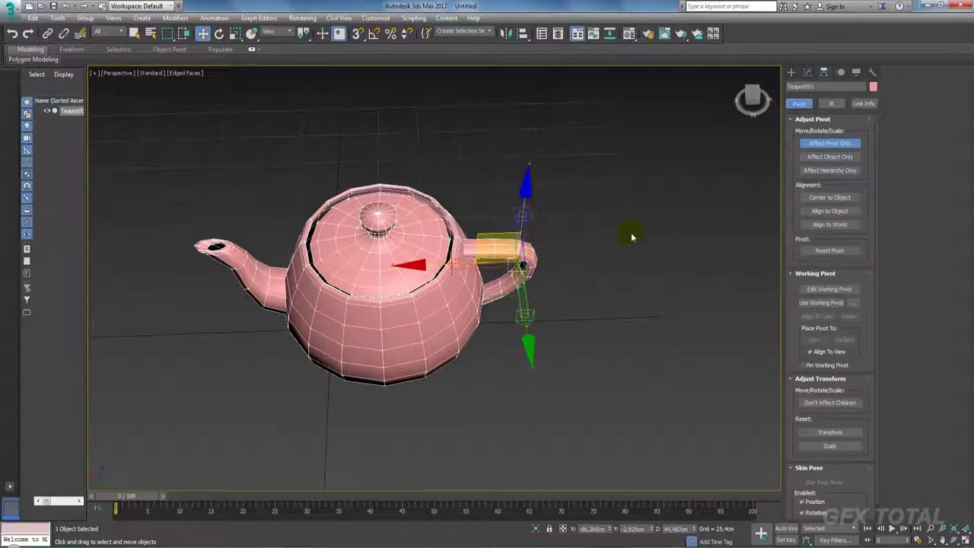
{"action": "left_click", "coordinate": [828, 143]}
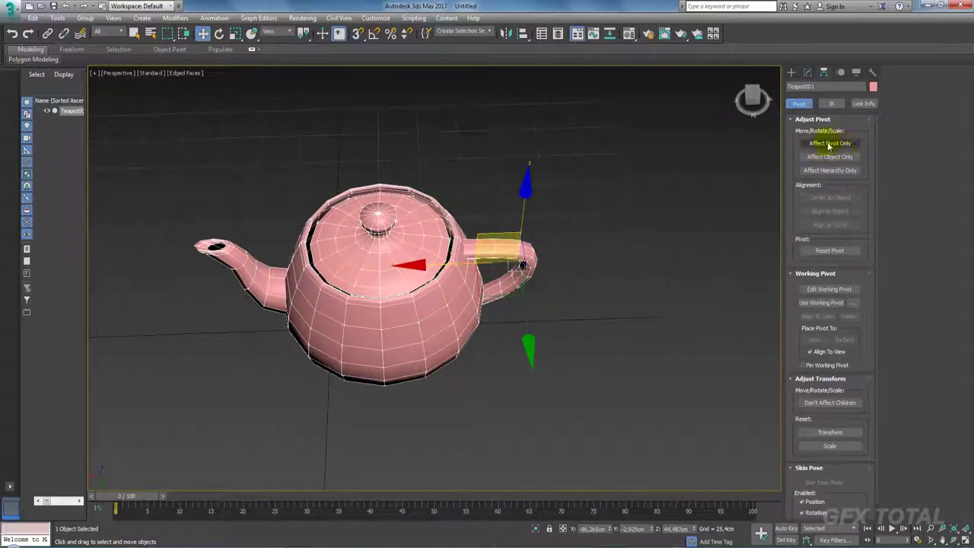
Rotate the teapot around its new handle pivot
{"action": "key", "text": "e"}
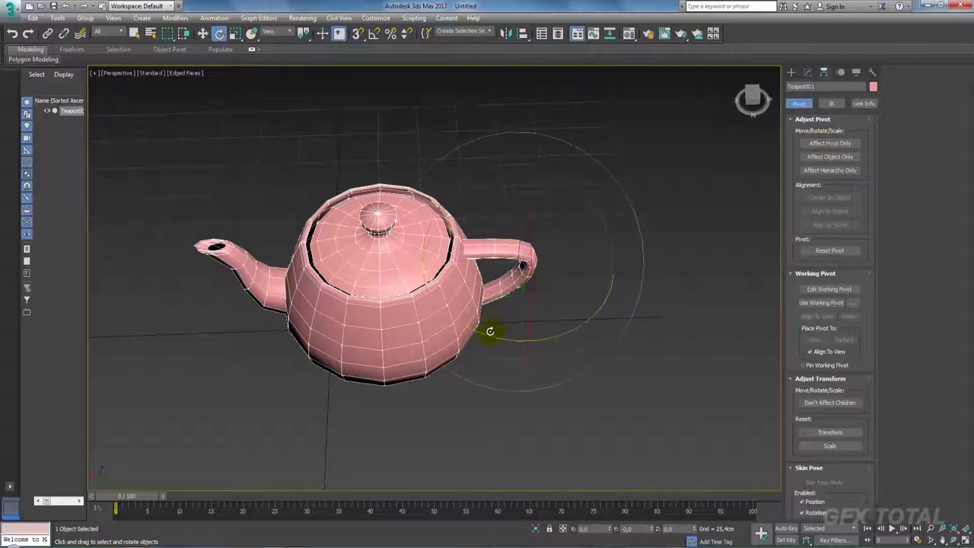
{"action": "left_click_drag", "start_coordinate": [490, 331], "coordinate": [634, 314]}
{"action": "mouse_move", "coordinate": [470, 320]}
{"action": "left_mouse_down"}
{"action": "mouse_move", "coordinate": [588, 287]}
{"action": "mouse_move", "coordinate": [515, 272]}
{"action": "mouse_move", "coordinate": [333, 178]}
{"action": "left_mouse_up"}
{"action": "mouse_move", "coordinate": [242, 257]}
{"action": "left_mouse_down"}
{"action": "mouse_move", "coordinate": [322, 246]}
{"action": "mouse_move", "coordinate": [427, 297]}
{"action": "mouse_move", "coordinate": [582, 213]}
{"action": "left_mouse_up"}
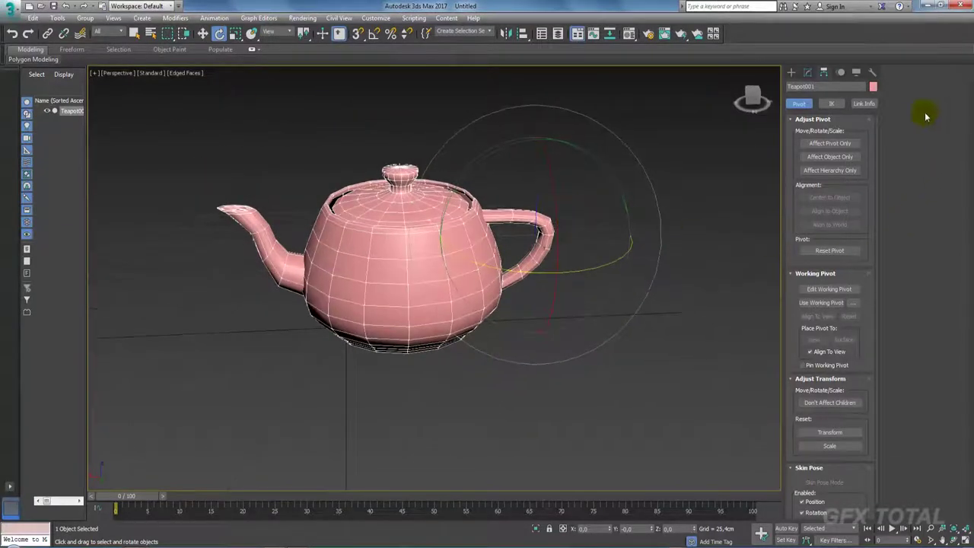
Align the pivot to world and reset it to its original base position
{"action": "left_click", "coordinate": [828, 145]}
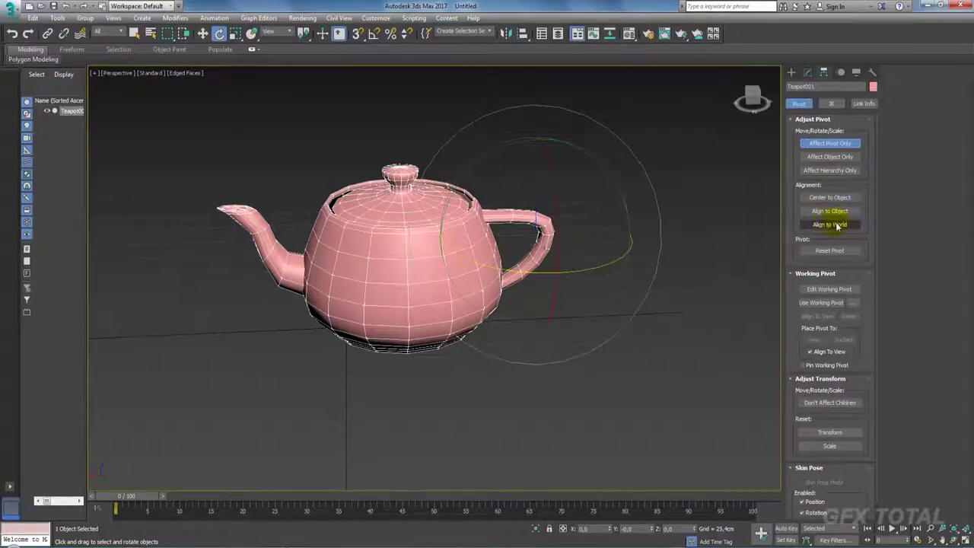
{"action": "left_click", "coordinate": [838, 224]}
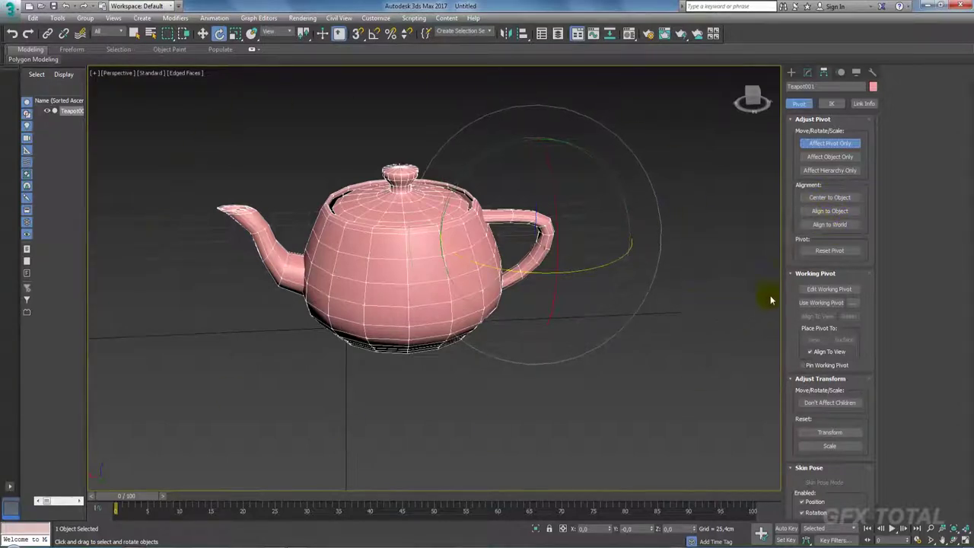
{"action": "left_click", "coordinate": [837, 225]}
{"action": "left_click", "coordinate": [813, 253]}
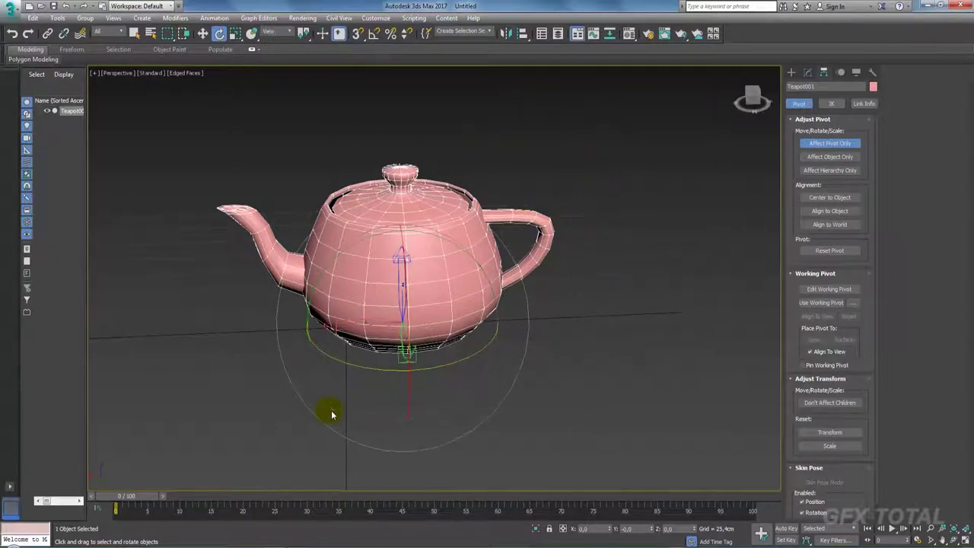
{"action": "left_click", "coordinate": [830, 143]}
Reselect the teapot, test-rotate it about the restored base pivot, and return to the Modify panel
{"action": "left_click", "coordinate": [386, 279]}
{"action": "left_click_drag", "start_coordinate": [386, 278], "coordinate": [470, 298]}
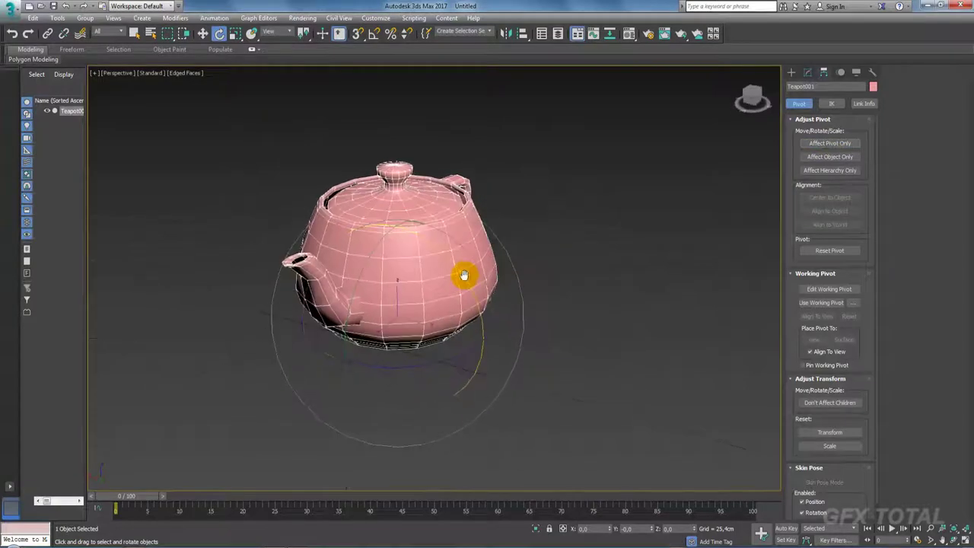
{"action": "scroll", "coordinate": [416, 286], "scroll_direction": "down", "scroll_amount": 3}
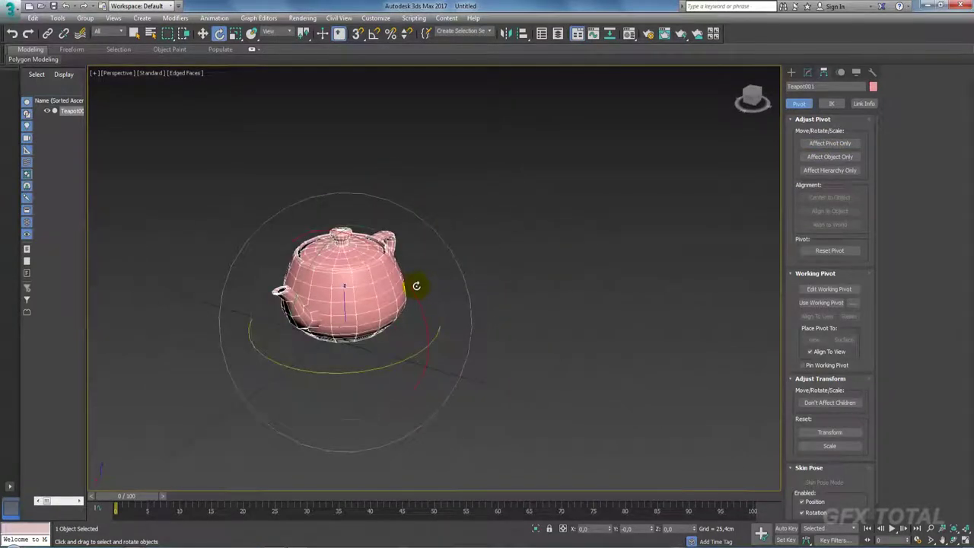
{"action": "scroll", "coordinate": [433, 283], "scroll_direction": "up", "scroll_amount": 2}
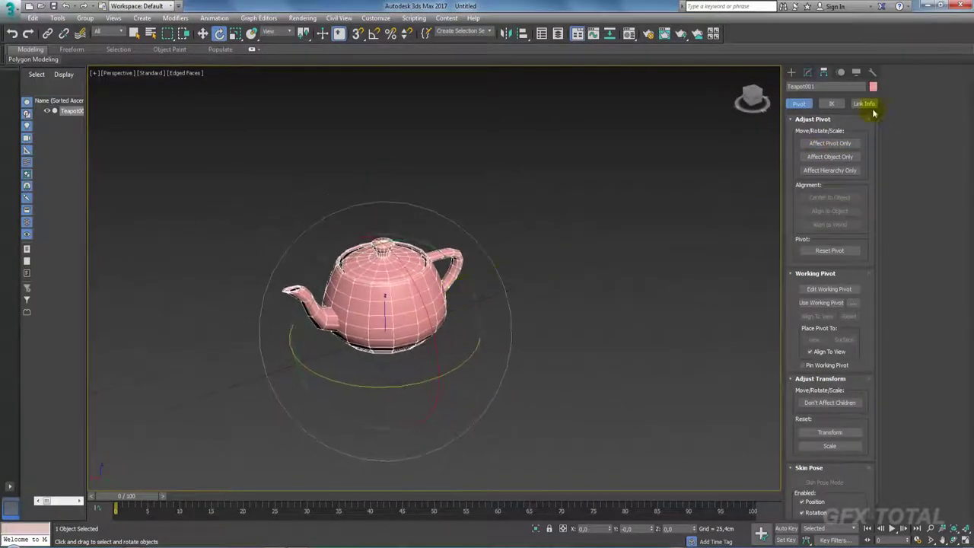
{"action": "left_click", "coordinate": [808, 72]}
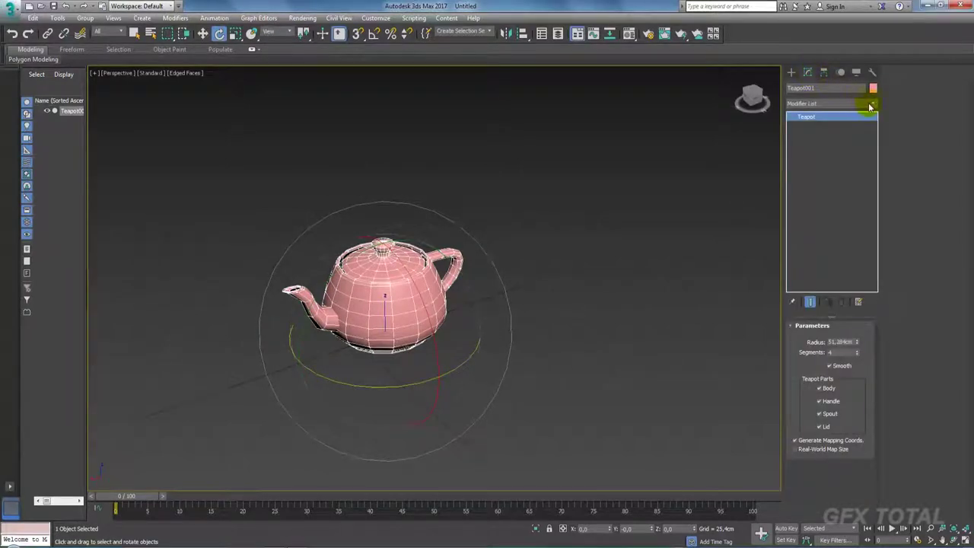
Add a Symmetry modifier to the teapot, keeping the X mirror axis
{"action": "left_click", "coordinate": [870, 103]}
{"action": "left_click_drag", "start_coordinate": [876, 119], "coordinate": [882, 445]}
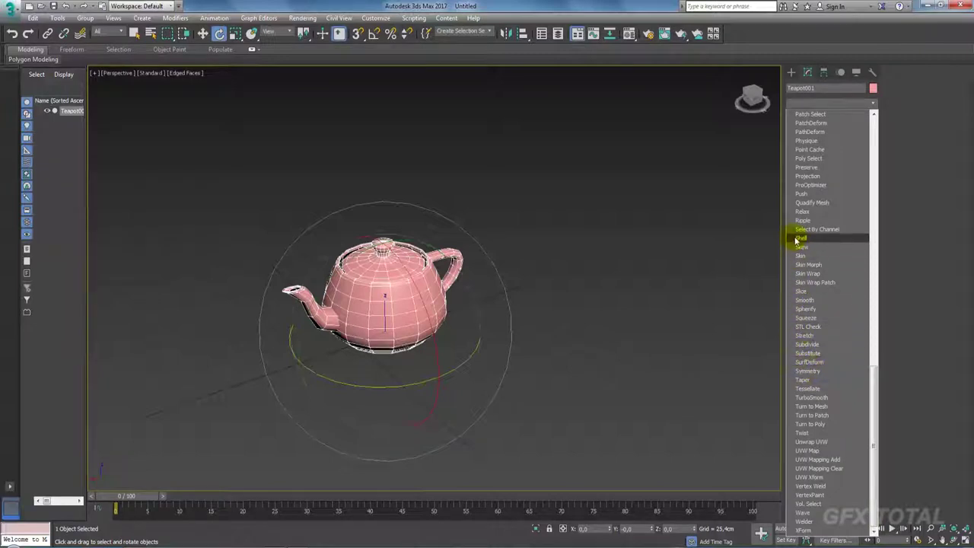
{"action": "left_click", "coordinate": [808, 371]}
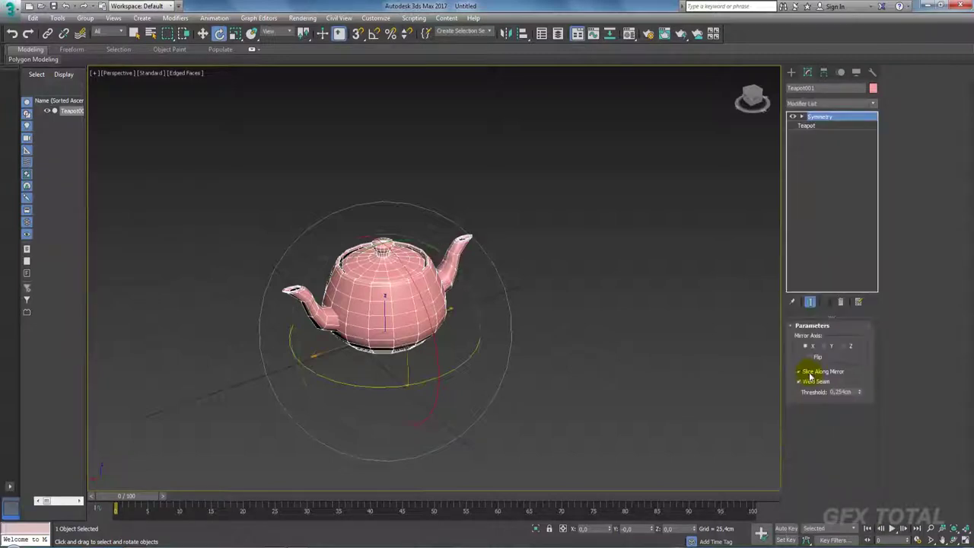
{"action": "mouse_move", "coordinate": [535, 342]}
{"action": "middle_mouse_down", "text": "alt"}
{"action": "mouse_move", "coordinate": [496, 337]}
{"action": "mouse_move", "coordinate": [555, 320]}
{"action": "mouse_move", "coordinate": [487, 322]}
{"action": "mouse_move", "coordinate": [498, 317]}
{"action": "middle_mouse_up", "text": "alt"}
{"action": "scroll", "coordinate": [494, 289], "scroll_direction": "up", "scroll_amount": 3}
{"action": "scroll", "coordinate": [461, 220], "scroll_direction": "up", "scroll_amount": 2}
{"action": "scroll", "coordinate": [500, 319], "scroll_direction": "down", "scroll_amount": 2}
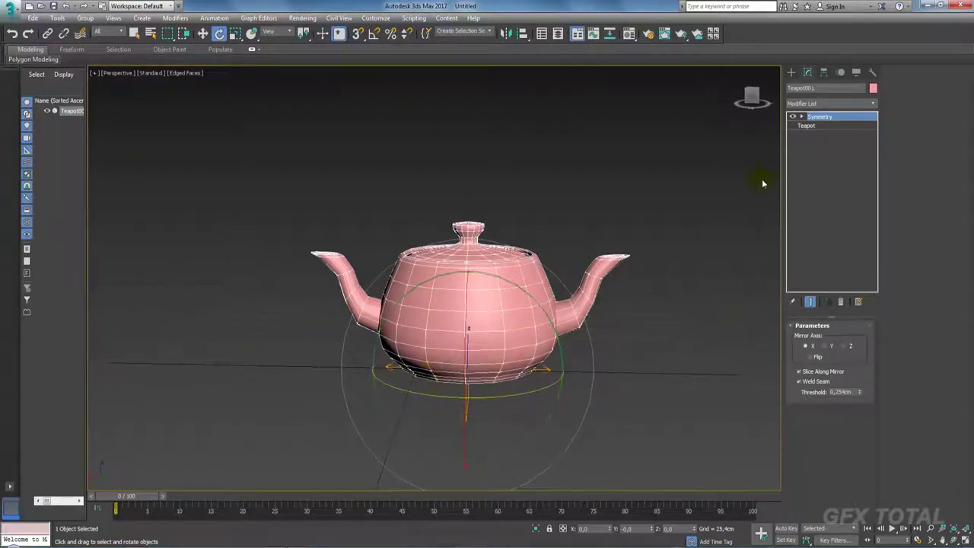
{"action": "left_click", "coordinate": [468, 342]}
{"action": "left_click", "coordinate": [623, 399]}
Enable Flip on the Symmetry and switch the viewport to wireframe
{"action": "middle_click_drag", "start_coordinate": [638, 261], "coordinate": [649, 270], "text": "alt"}
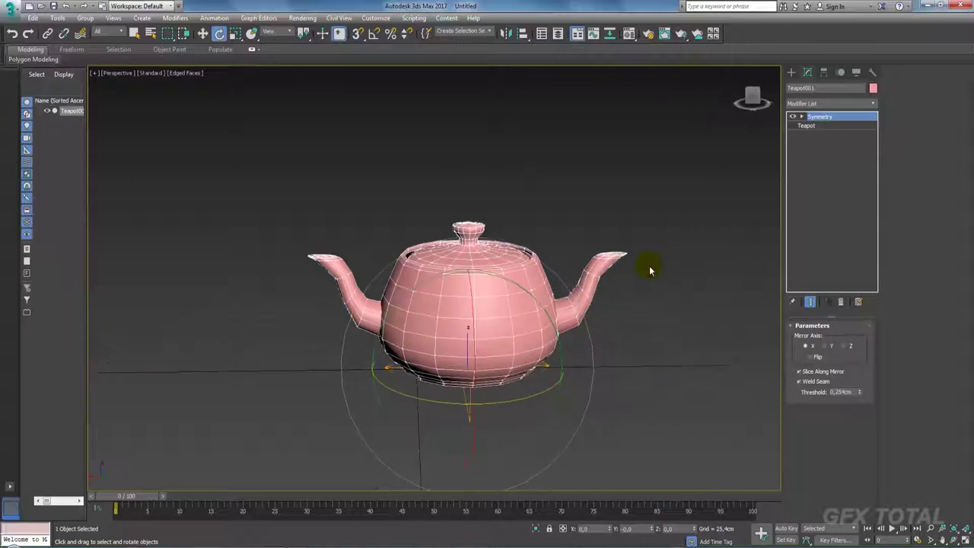
{"action": "left_click", "coordinate": [811, 358]}
{"action": "mouse_move", "coordinate": [682, 370]}
{"action": "middle_mouse_down", "text": "alt"}
{"action": "mouse_move", "coordinate": [707, 378]}
{"action": "mouse_move", "coordinate": [702, 349]}
{"action": "mouse_move", "coordinate": [590, 328]}
{"action": "middle_mouse_up", "text": "alt"}
{"action": "key", "text": "F3"}
Switch the Symmetry mirror axis to Y and inspect it in shaded view
{"action": "scroll", "coordinate": [529, 322], "scroll_direction": "up", "scroll_amount": 2}
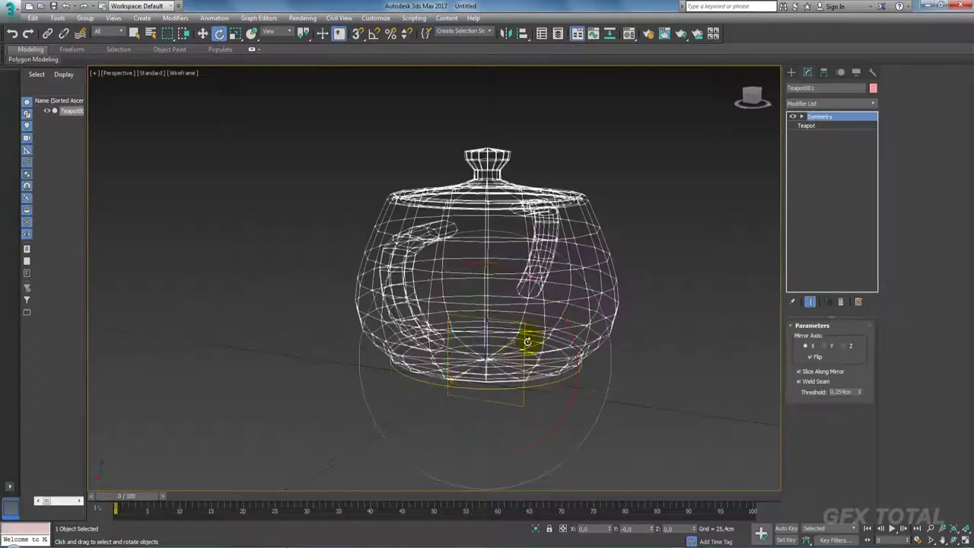
{"action": "mouse_move", "coordinate": [533, 343]}
{"action": "middle_mouse_down", "text": "alt"}
{"action": "mouse_move", "coordinate": [528, 326]}
{"action": "mouse_move", "coordinate": [466, 329]}
{"action": "middle_mouse_up", "text": "alt"}
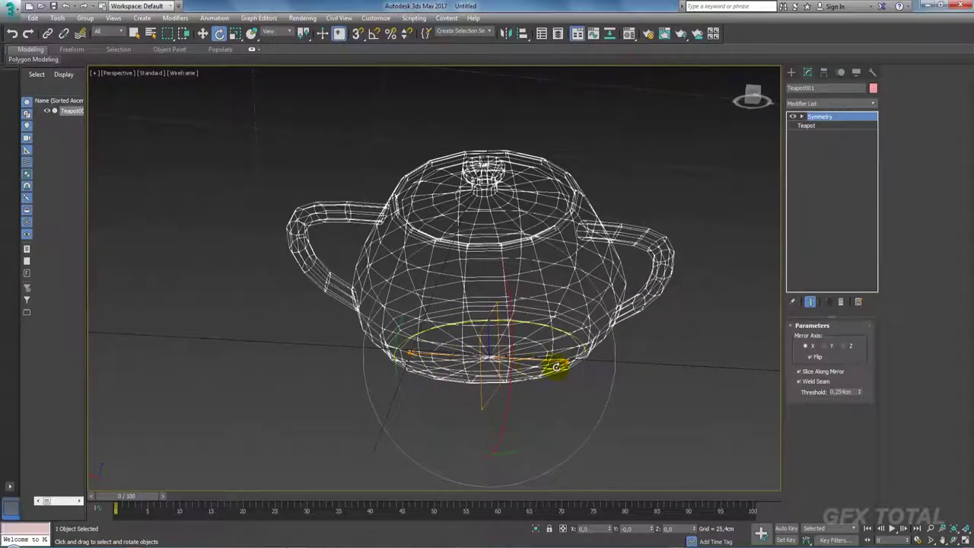
{"action": "key", "text": "w"}
{"action": "middle_click_drag", "start_coordinate": [522, 382], "coordinate": [428, 352], "text": "alt"}
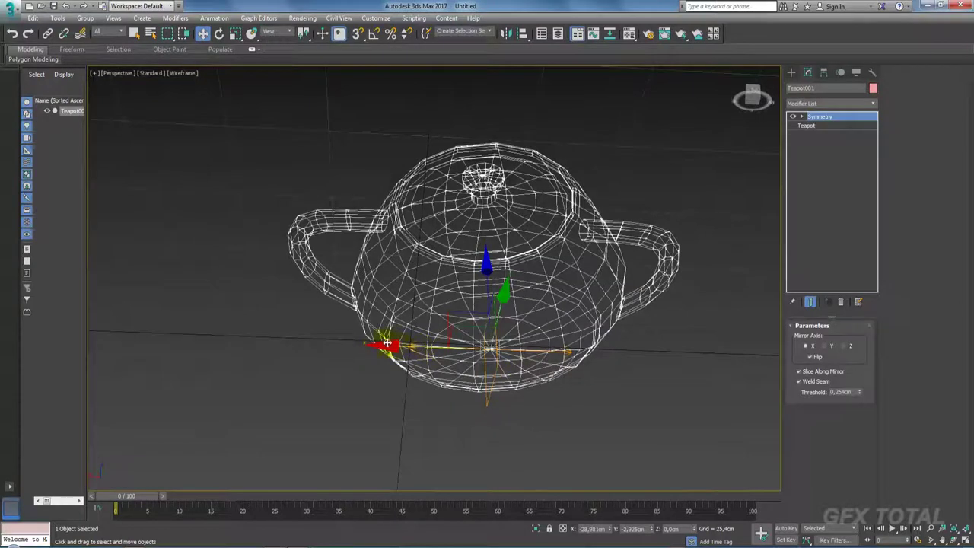
{"action": "middle_click_drag", "start_coordinate": [506, 363], "coordinate": [518, 354], "text": "alt"}
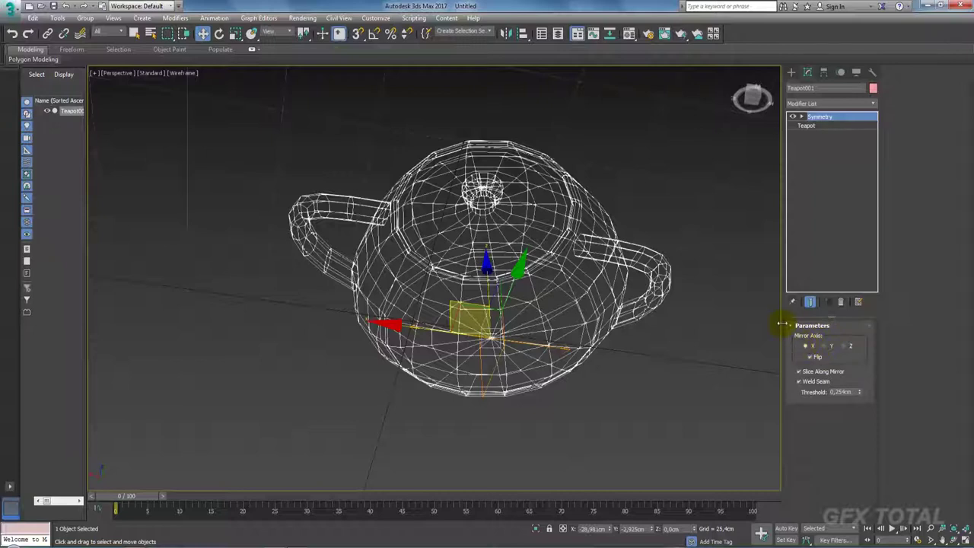
{"action": "left_click", "coordinate": [826, 347]}
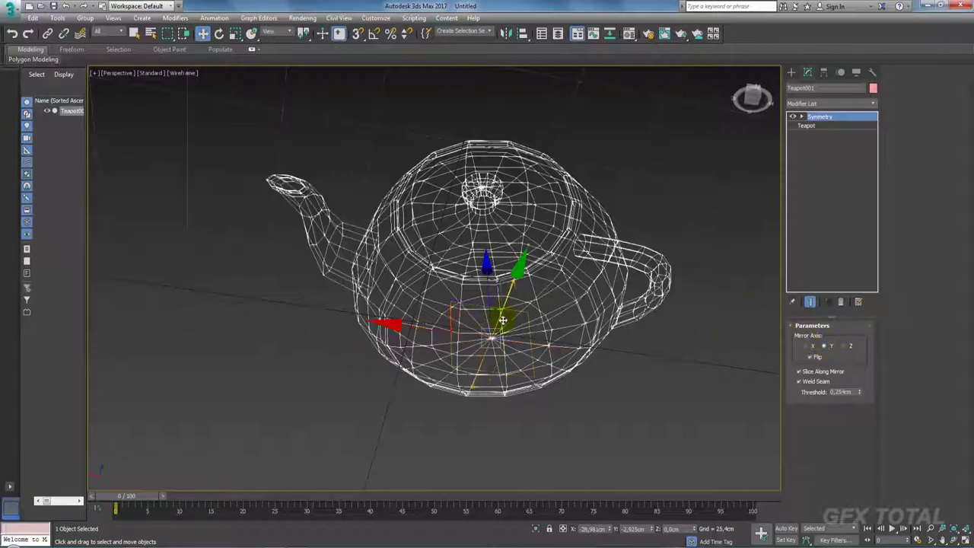
{"action": "key", "text": "F3"}
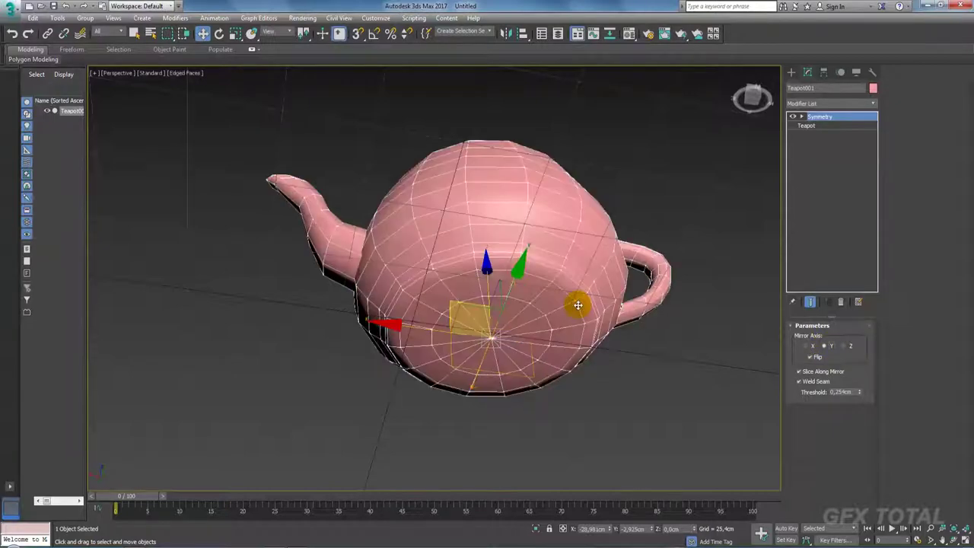
{"action": "mouse_move", "coordinate": [569, 276]}
{"action": "middle_mouse_down", "text": "alt"}
{"action": "mouse_move", "coordinate": [570, 348]}
{"action": "mouse_move", "coordinate": [544, 353]}
{"action": "mouse_move", "coordinate": [657, 371]}
{"action": "mouse_move", "coordinate": [677, 391]}
{"action": "mouse_move", "coordinate": [637, 414]}
{"action": "mouse_move", "coordinate": [523, 358]}
{"action": "mouse_move", "coordinate": [524, 347]}
{"action": "mouse_move", "coordinate": [667, 299]}
{"action": "mouse_move", "coordinate": [637, 363]}
{"action": "middle_mouse_up", "text": "alt"}
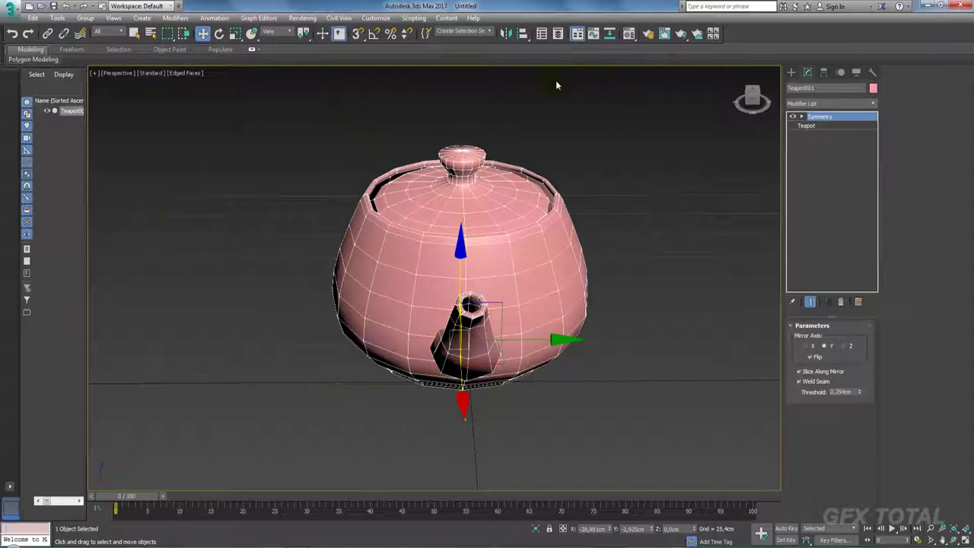
{"action": "mouse_move", "coordinate": [613, 344]}
{"action": "middle_mouse_down", "text": "alt"}
{"action": "mouse_move", "coordinate": [533, 343]}
{"action": "mouse_move", "coordinate": [598, 342]}
{"action": "mouse_move", "coordinate": [613, 257]}
{"action": "mouse_move", "coordinate": [572, 302]}
{"action": "mouse_move", "coordinate": [601, 320]}
{"action": "middle_mouse_up", "text": "alt"}
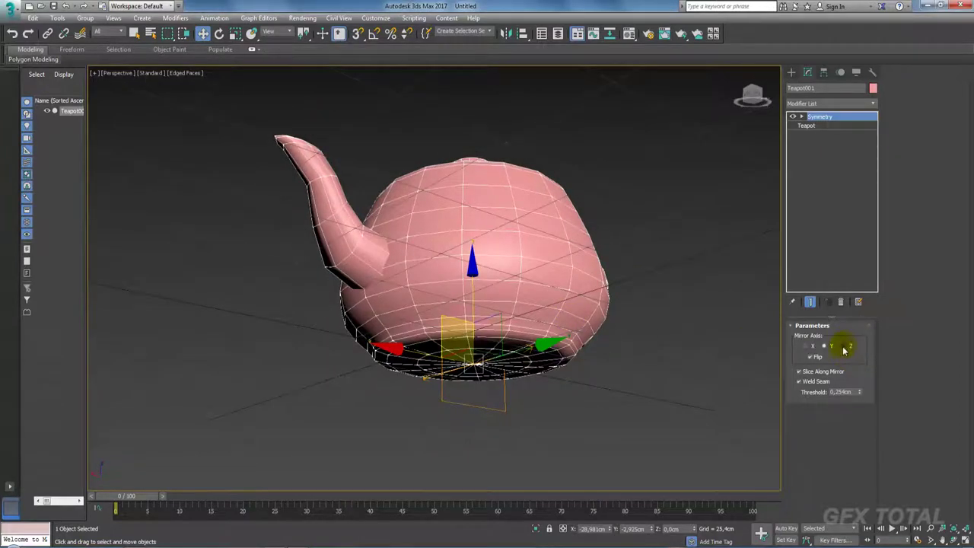
Try the Z mirror axis with Flip, then delete the Symmetry modifier
{"action": "left_click", "coordinate": [845, 346]}
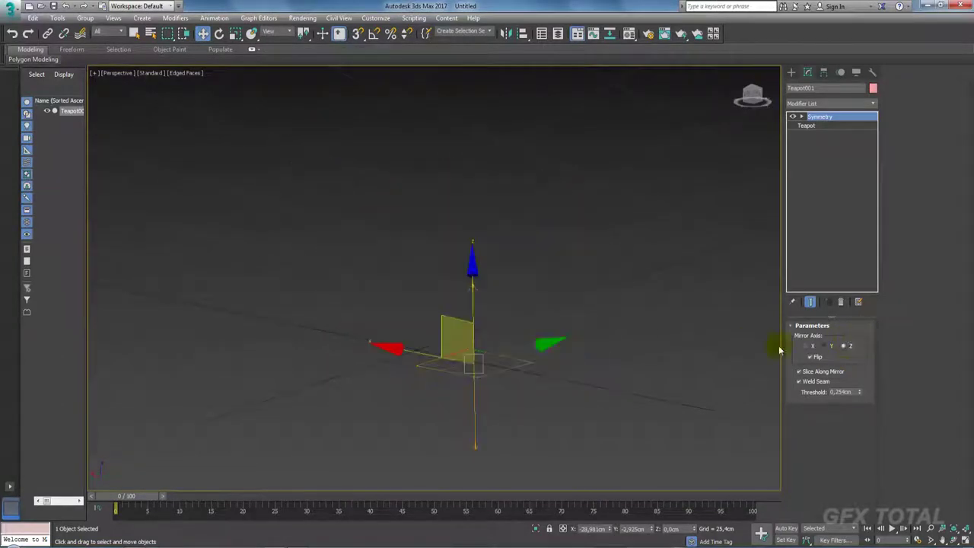
{"action": "mouse_move", "coordinate": [599, 362]}
{"action": "middle_mouse_down", "text": "alt"}
{"action": "mouse_move", "coordinate": [583, 381]}
{"action": "mouse_move", "coordinate": [524, 211]}
{"action": "middle_mouse_up", "text": "alt"}
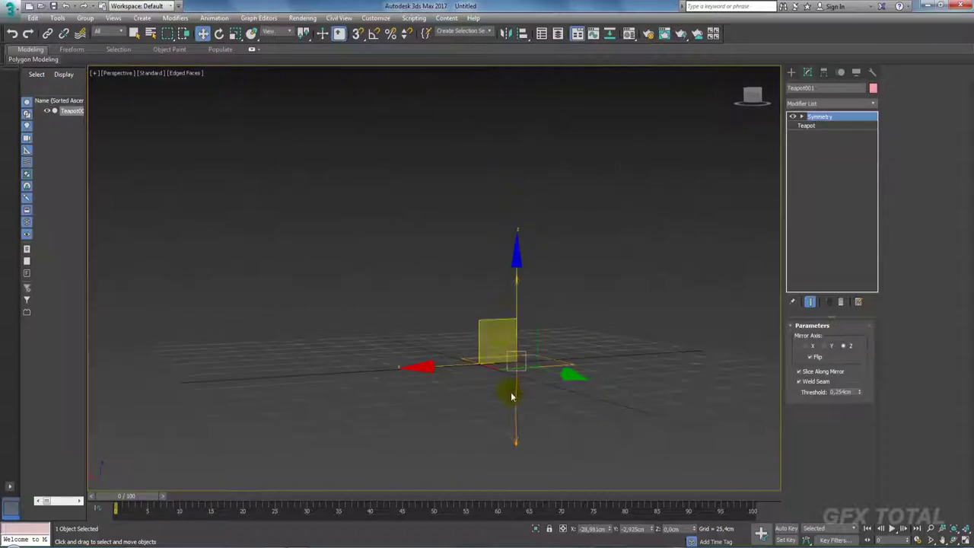
{"action": "left_click", "coordinate": [813, 358]}
{"action": "mouse_move", "coordinate": [634, 352]}
{"action": "middle_mouse_down", "text": "alt"}
{"action": "mouse_move", "coordinate": [550, 361]}
{"action": "mouse_move", "coordinate": [533, 296]}
{"action": "mouse_move", "coordinate": [656, 339]}
{"action": "mouse_move", "coordinate": [593, 364]}
{"action": "mouse_move", "coordinate": [624, 368]}
{"action": "mouse_move", "coordinate": [578, 312]}
{"action": "mouse_move", "coordinate": [516, 282]}
{"action": "mouse_move", "coordinate": [535, 283]}
{"action": "mouse_move", "coordinate": [538, 337]}
{"action": "middle_mouse_up", "text": "alt"}
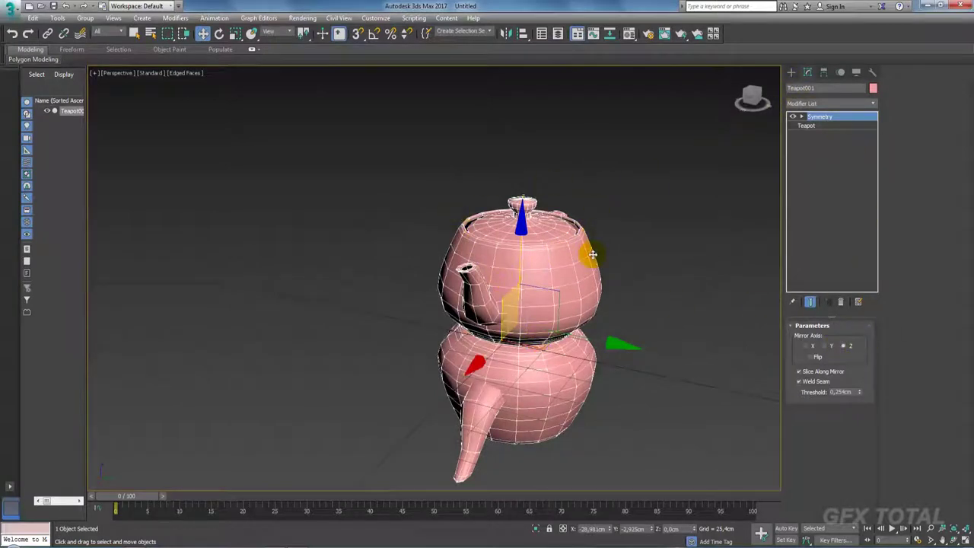
{"action": "left_click", "coordinate": [842, 302]}
{"action": "middle_click_drag", "start_coordinate": [652, 246], "coordinate": [756, 169], "text": "alt"}
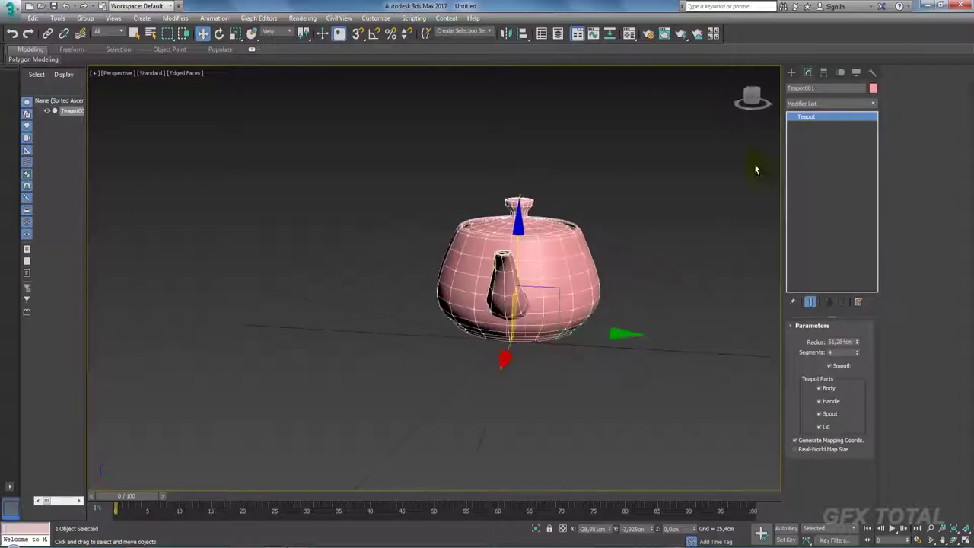
Move the teapot's pivot up and to the right of its body, then test-rotate around it
{"action": "left_click", "coordinate": [823, 72]}
{"action": "left_click", "coordinate": [830, 143]}
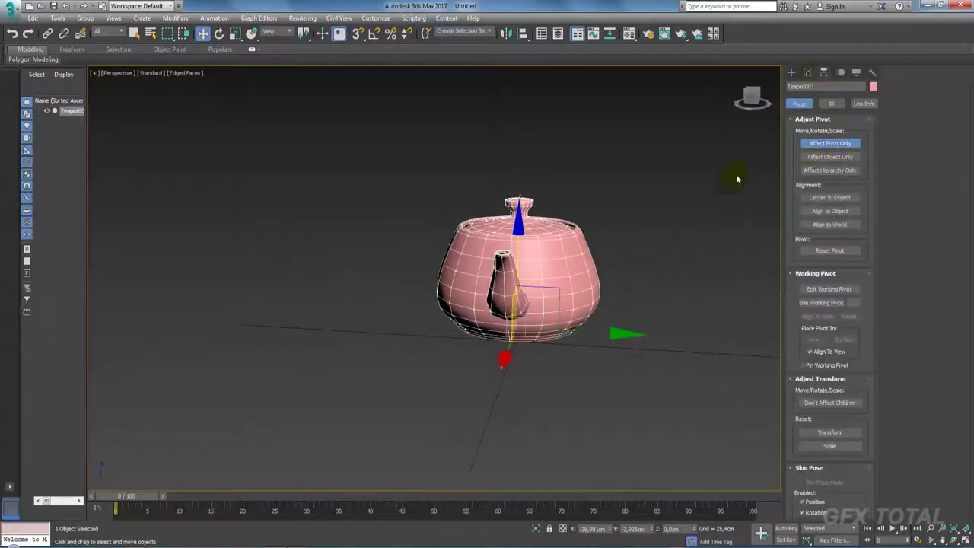
{"action": "left_click_drag", "start_coordinate": [559, 289], "coordinate": [606, 230]}
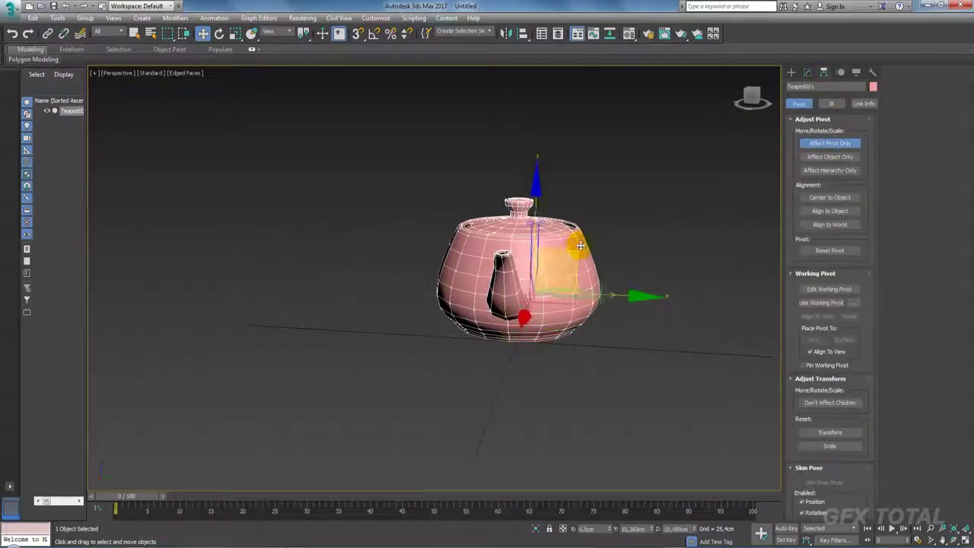
{"action": "left_click", "coordinate": [831, 145]}
{"action": "middle_click_drag", "start_coordinate": [691, 227], "coordinate": [712, 245], "text": "alt"}
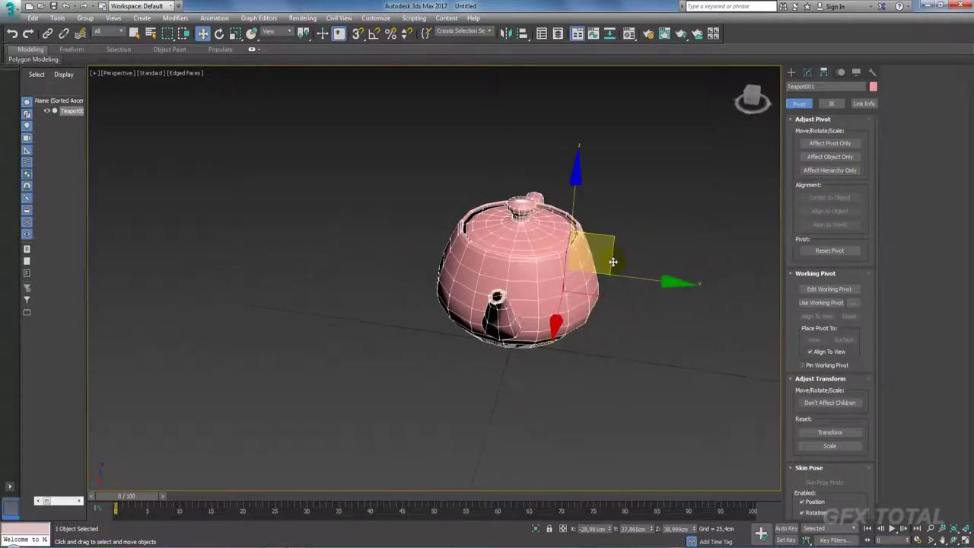
{"action": "key", "text": "e"}
{"action": "left_click_drag", "start_coordinate": [613, 262], "coordinate": [580, 267]}
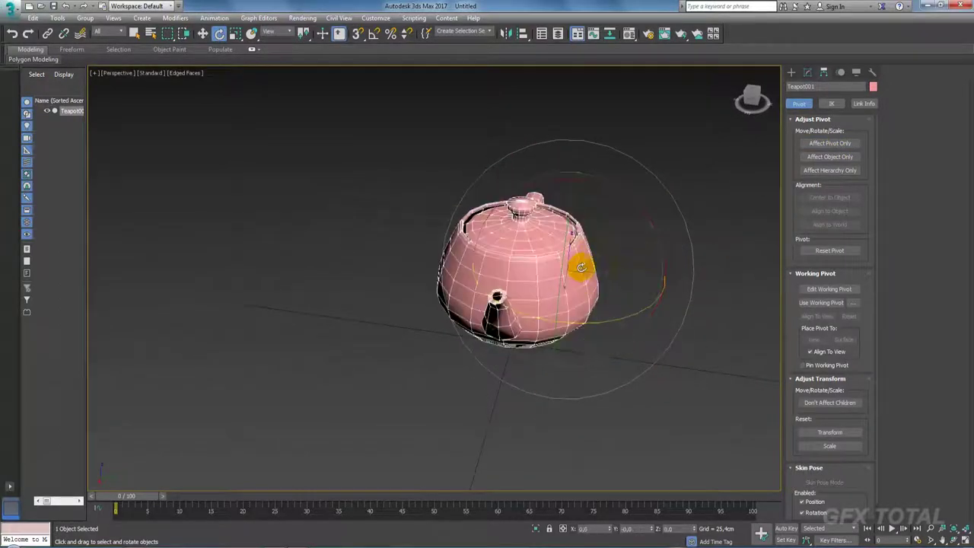
{"action": "left_click", "coordinate": [808, 72]}
Add a Symmetry modifier mirrored on Y with Flip enabled
{"action": "left_click", "coordinate": [873, 103]}
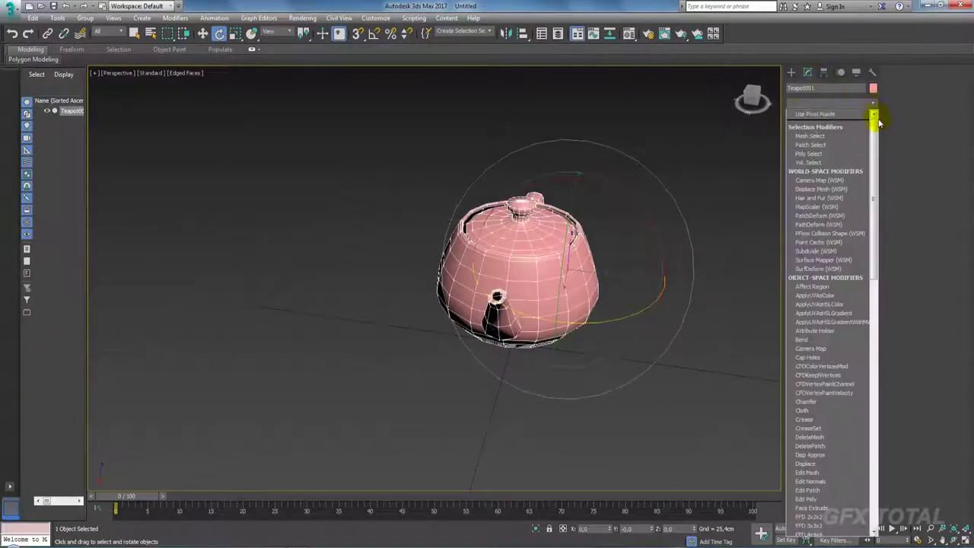
{"action": "left_click_drag", "start_coordinate": [873, 118], "coordinate": [885, 217]}
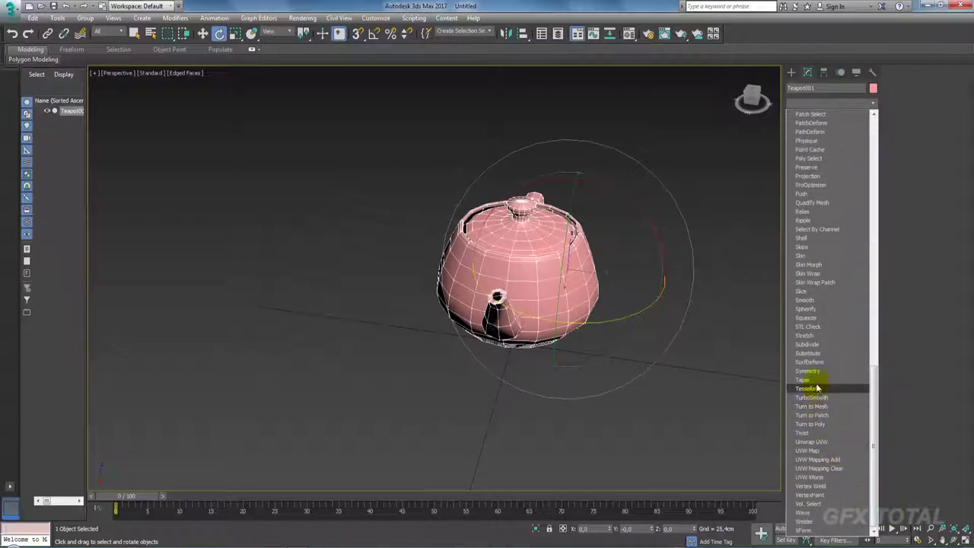
{"action": "left_click", "coordinate": [810, 380]}
{"action": "mouse_move", "coordinate": [693, 347]}
{"action": "middle_mouse_down"}
{"action": "mouse_move", "coordinate": [670, 374]}
{"action": "mouse_move", "coordinate": [677, 327]}
{"action": "mouse_move", "coordinate": [498, 287]}
{"action": "mouse_move", "coordinate": [608, 248]}
{"action": "mouse_move", "coordinate": [683, 343]}
{"action": "middle_mouse_up"}
{"action": "left_click", "coordinate": [825, 345]}
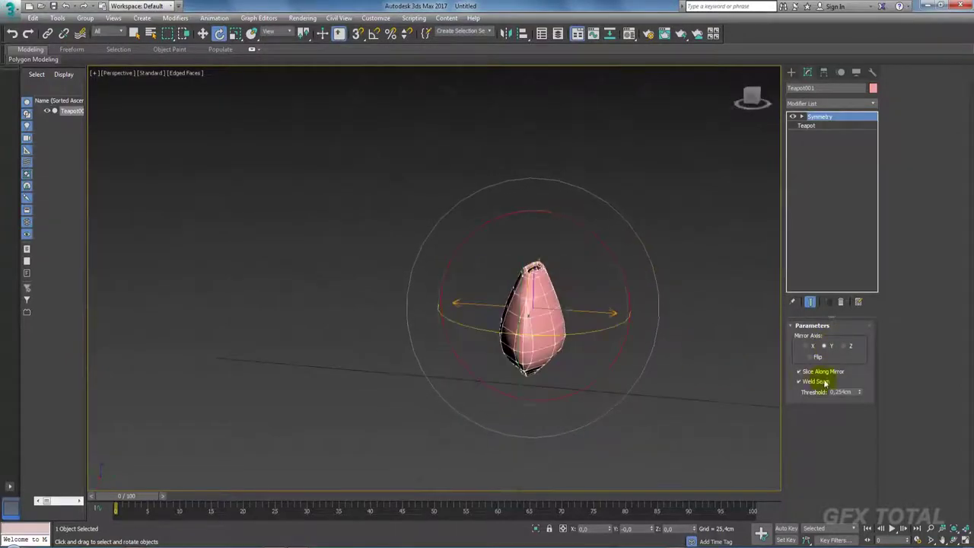
{"action": "left_click", "coordinate": [811, 357]}
Inspect the teapot pair and expand Symmetry in the stack to reveal Mirror
{"action": "mouse_move", "coordinate": [766, 348]}
{"action": "middle_mouse_down", "text": "alt"}
{"action": "mouse_move", "coordinate": [631, 409]}
{"action": "mouse_move", "coordinate": [592, 357]}
{"action": "mouse_move", "coordinate": [621, 293]}
{"action": "mouse_move", "coordinate": [707, 265]}
{"action": "middle_mouse_up", "text": "alt"}
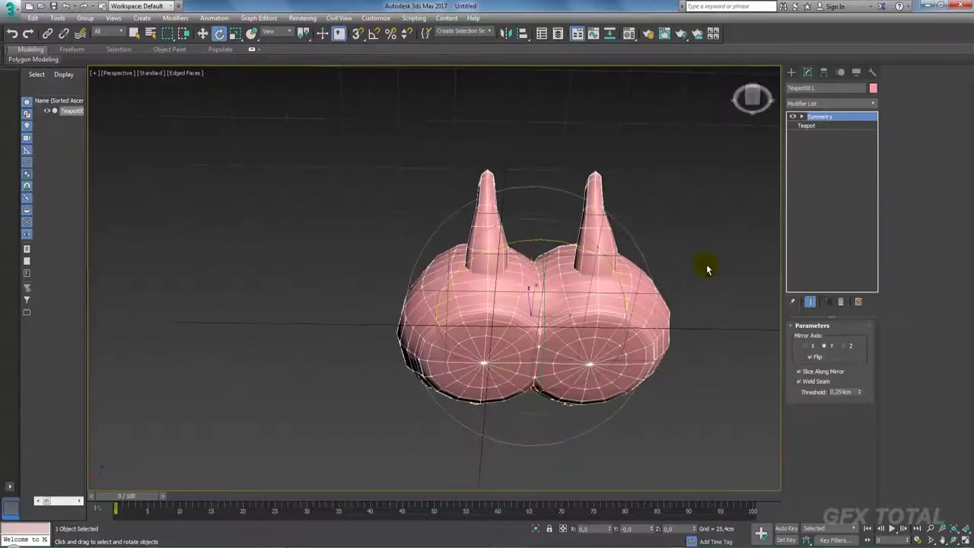
{"action": "mouse_move", "coordinate": [676, 211]}
{"action": "middle_mouse_down", "text": "alt"}
{"action": "mouse_move", "coordinate": [663, 294]}
{"action": "mouse_move", "coordinate": [503, 255]}
{"action": "middle_mouse_up", "text": "alt"}
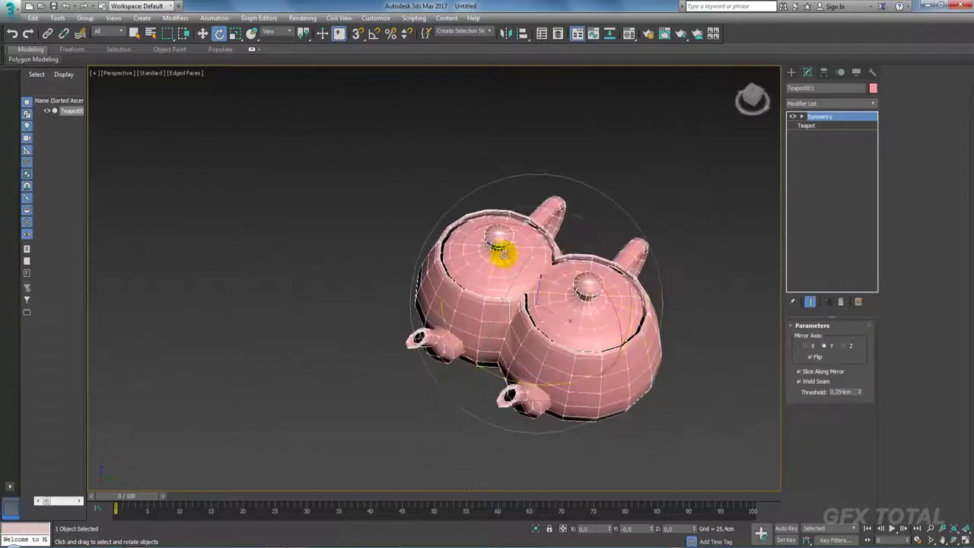
{"action": "middle_click_drag", "start_coordinate": [653, 321], "coordinate": [672, 290], "text": "alt"}
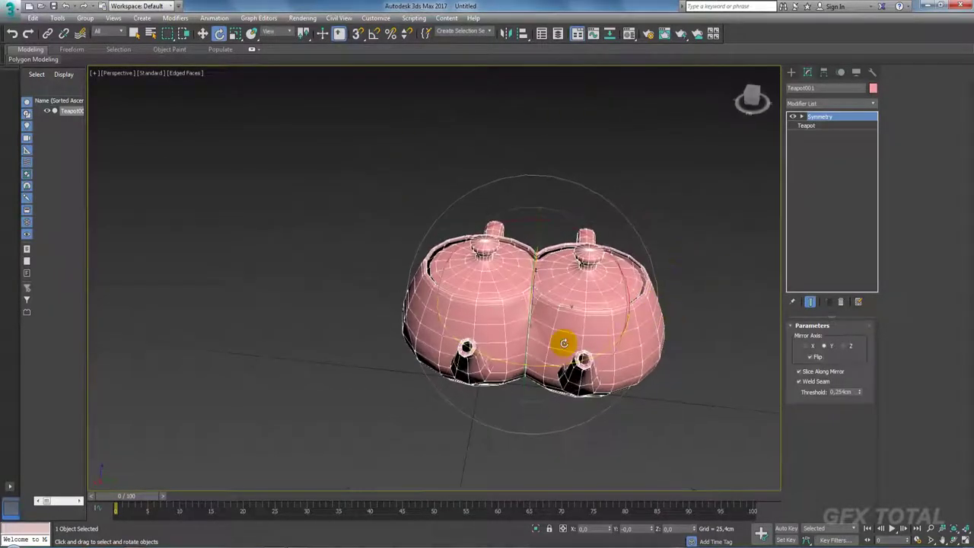
{"action": "scroll", "coordinate": [477, 283], "scroll_direction": "up", "scroll_amount": 4}
{"action": "scroll", "coordinate": [535, 363], "scroll_direction": "up", "scroll_amount": 2}
{"action": "scroll", "coordinate": [533, 289], "scroll_direction": "down", "scroll_amount": 6}
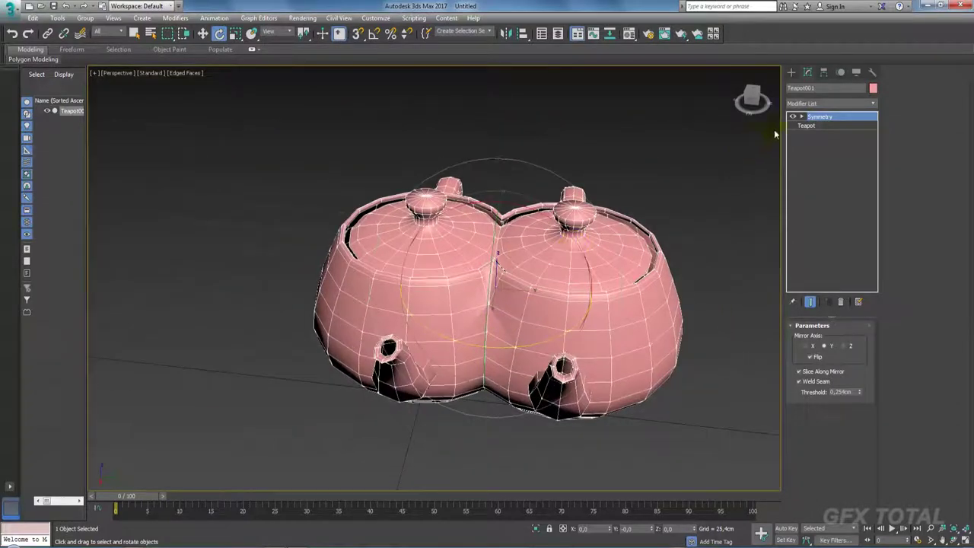
{"action": "left_click", "coordinate": [803, 118]}
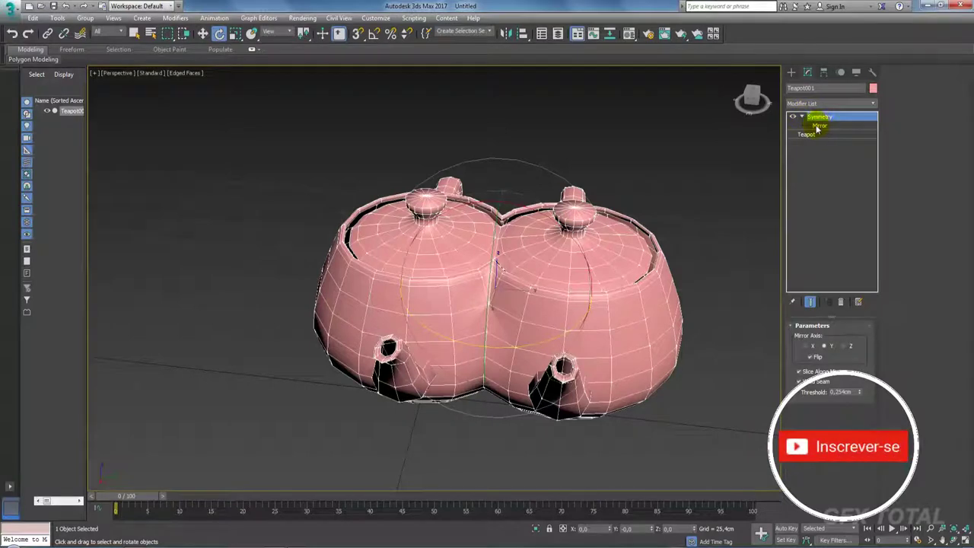
Move the Symmetry Mirror gizmo so the two teapot bodies overlap and merge in the middle
{"action": "left_click", "coordinate": [819, 126]}
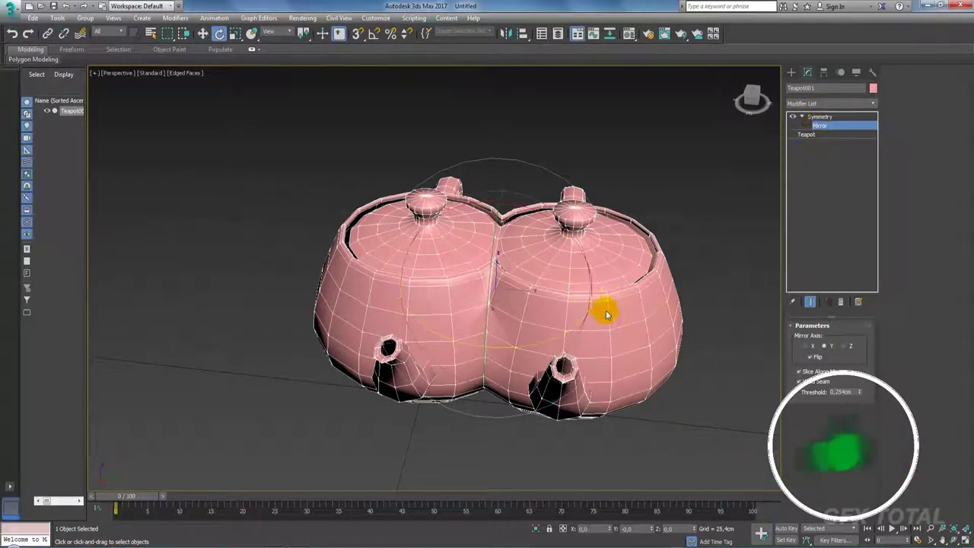
{"action": "key", "text": "w"}
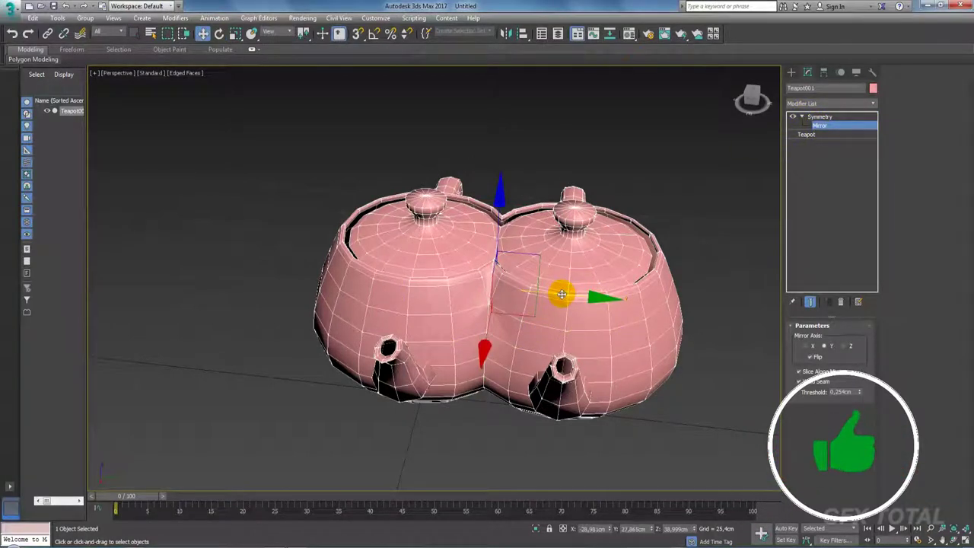
{"action": "left_click_drag", "start_coordinate": [562, 294], "coordinate": [585, 300]}
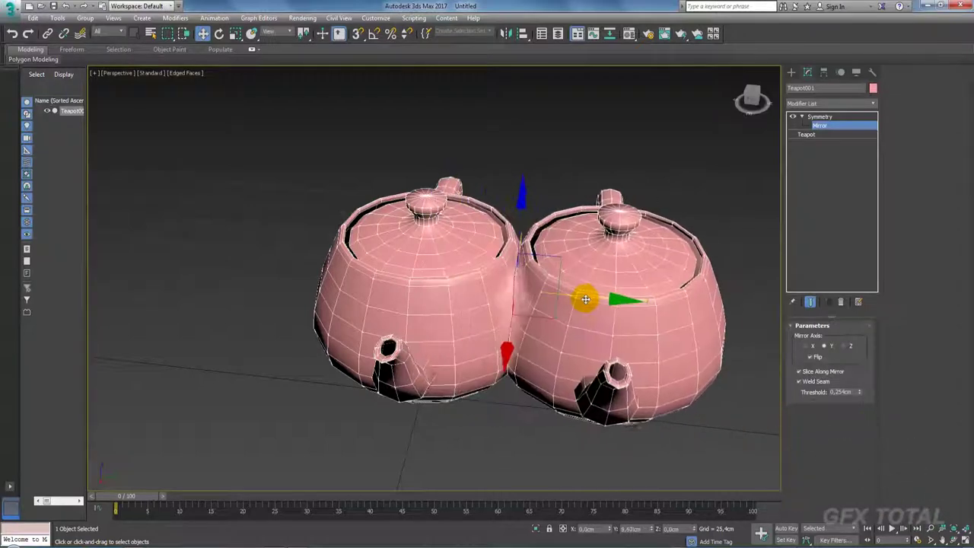
{"action": "mouse_move", "coordinate": [583, 296]}
{"action": "left_mouse_down"}
{"action": "mouse_move", "coordinate": [641, 307]}
{"action": "mouse_move", "coordinate": [580, 303]}
{"action": "mouse_move", "coordinate": [592, 303]}
{"action": "left_mouse_up"}
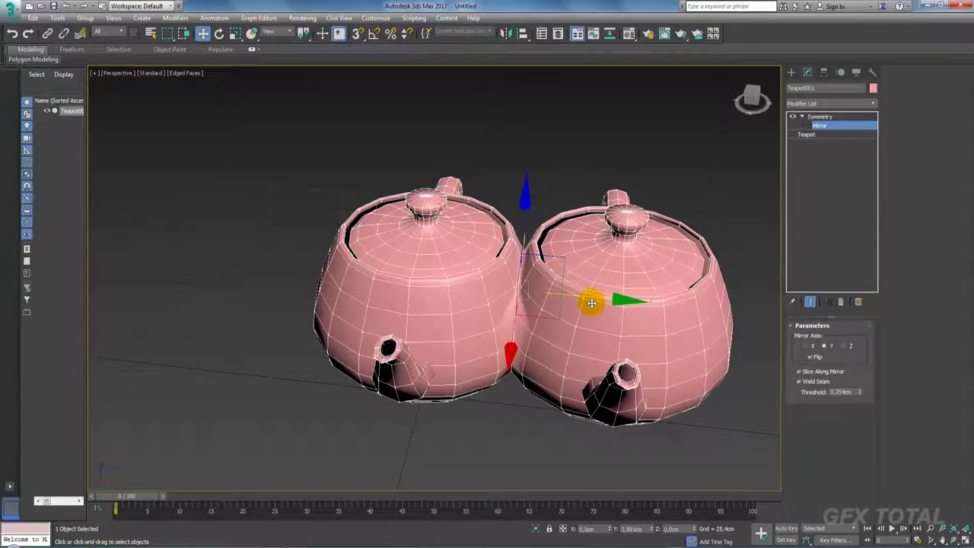
{"action": "mouse_move", "coordinate": [591, 303]}
{"action": "middle_mouse_down", "text": "alt"}
{"action": "mouse_move", "coordinate": [600, 287]}
{"action": "mouse_move", "coordinate": [559, 309]}
{"action": "mouse_move", "coordinate": [544, 342]}
{"action": "mouse_move", "coordinate": [507, 342]}
{"action": "mouse_move", "coordinate": [552, 353]}
{"action": "mouse_move", "coordinate": [482, 348]}
{"action": "mouse_move", "coordinate": [525, 342]}
{"action": "middle_mouse_up", "text": "alt"}
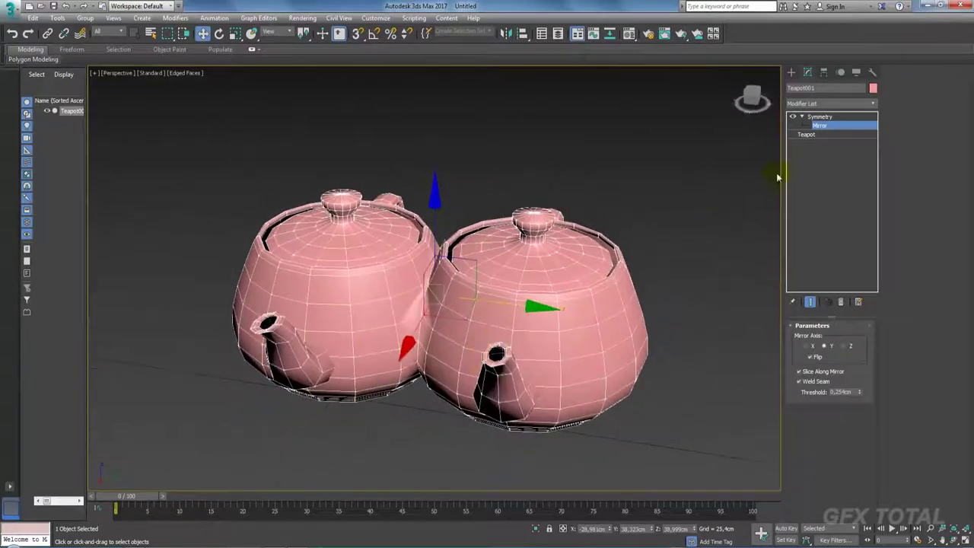
{"action": "left_click", "coordinate": [803, 116]}
{"action": "scroll", "coordinate": [519, 225], "scroll_direction": "down", "scroll_amount": 3}
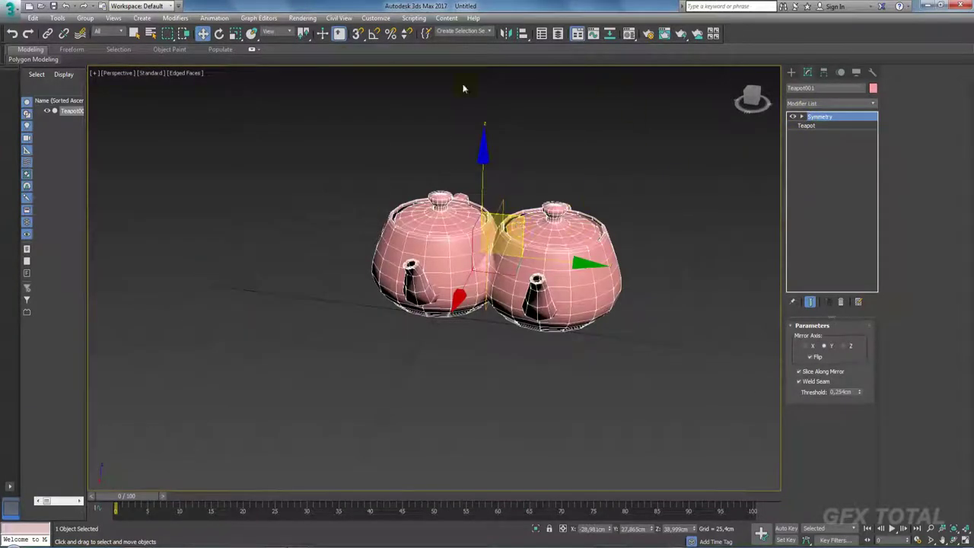
Add a second Symmetry modifier with its mirror axis set to Y
{"action": "middle_click_drag", "start_coordinate": [431, 180], "coordinate": [598, 228], "text": "alt"}
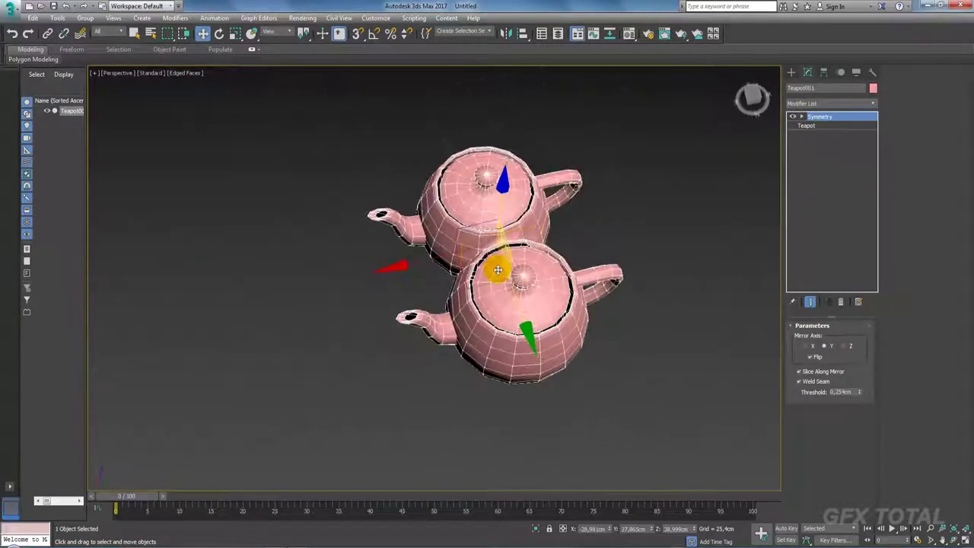
{"action": "left_click", "coordinate": [876, 102]}
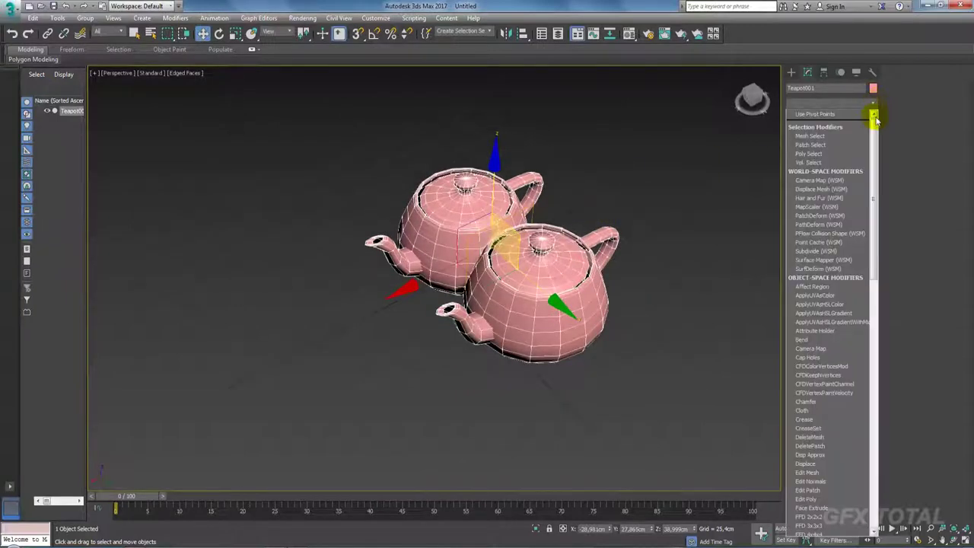
{"action": "left_click_drag", "start_coordinate": [876, 111], "coordinate": [881, 452]}
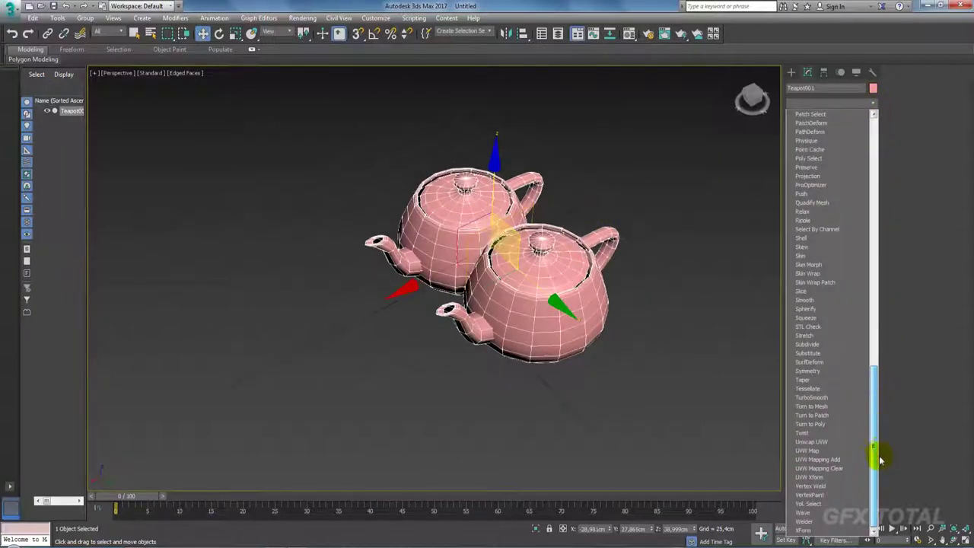
{"action": "left_click", "coordinate": [816, 372]}
{"action": "mouse_move", "coordinate": [594, 283]}
{"action": "middle_mouse_down", "text": "alt"}
{"action": "mouse_move", "coordinate": [569, 281]}
{"action": "mouse_move", "coordinate": [550, 311]}
{"action": "middle_mouse_up", "text": "alt"}
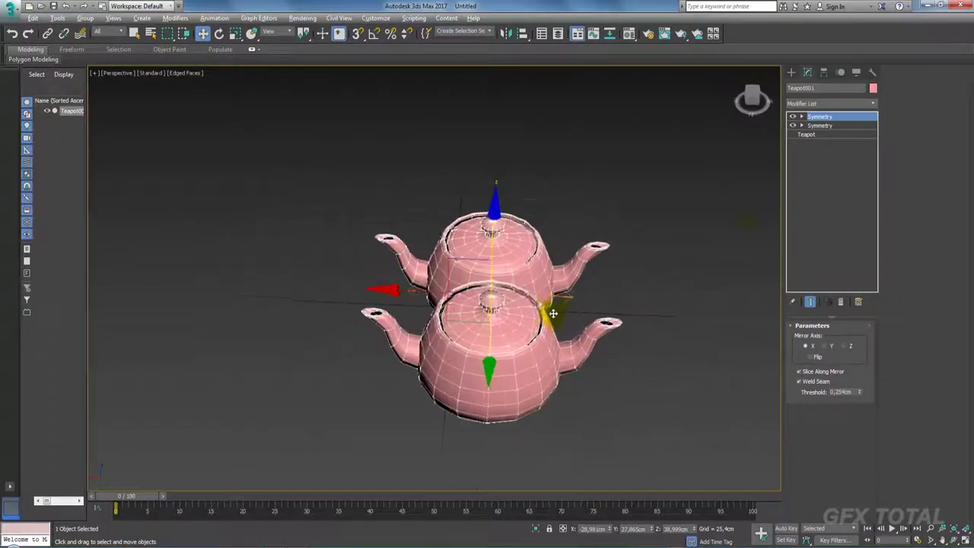
{"action": "left_click", "coordinate": [823, 346]}
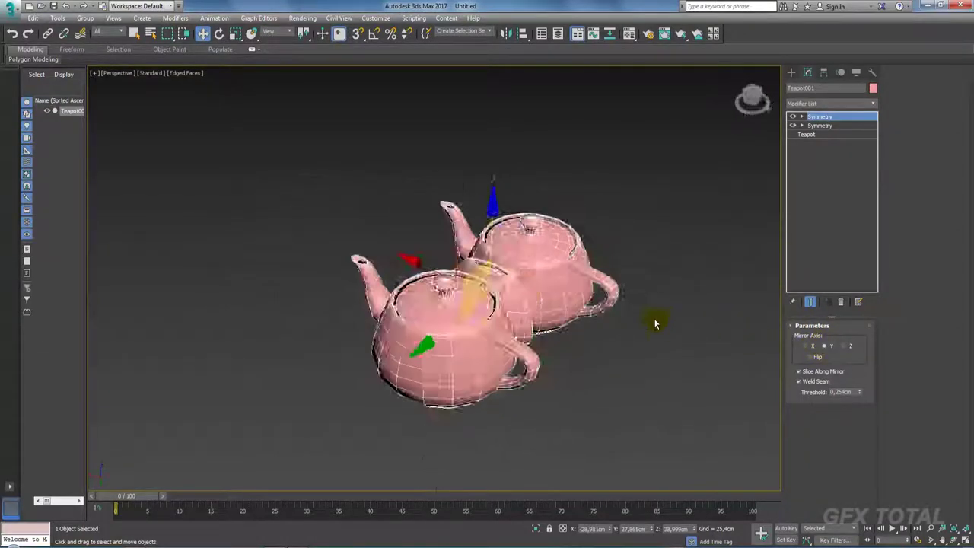
{"action": "mouse_move", "coordinate": [653, 322]}
{"action": "middle_mouse_down", "text": "alt"}
{"action": "mouse_move", "coordinate": [591, 282]}
{"action": "mouse_move", "coordinate": [615, 312]}
{"action": "mouse_move", "coordinate": [602, 322]}
{"action": "middle_mouse_up", "text": "alt"}
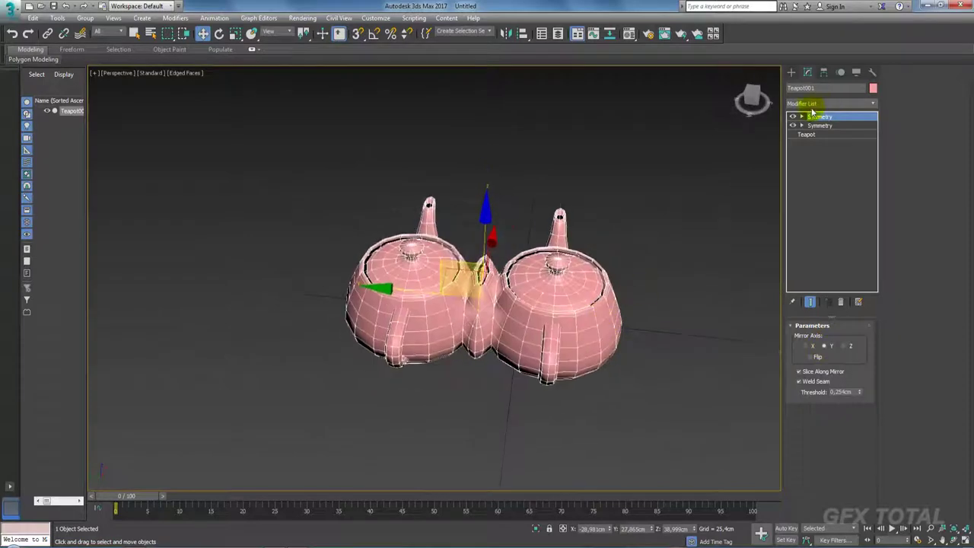
Offset the new Symmetry's Mirror gizmo sideways to form a row of three teapots
{"action": "left_click", "coordinate": [812, 126]}
{"action": "mouse_move", "coordinate": [402, 292]}
{"action": "left_mouse_down"}
{"action": "mouse_move", "coordinate": [359, 277]}
{"action": "mouse_move", "coordinate": [510, 305]}
{"action": "mouse_move", "coordinate": [497, 309]}
{"action": "mouse_move", "coordinate": [555, 304]}
{"action": "mouse_move", "coordinate": [392, 294]}
{"action": "mouse_move", "coordinate": [427, 298]}
{"action": "mouse_move", "coordinate": [418, 301]}
{"action": "left_mouse_up"}
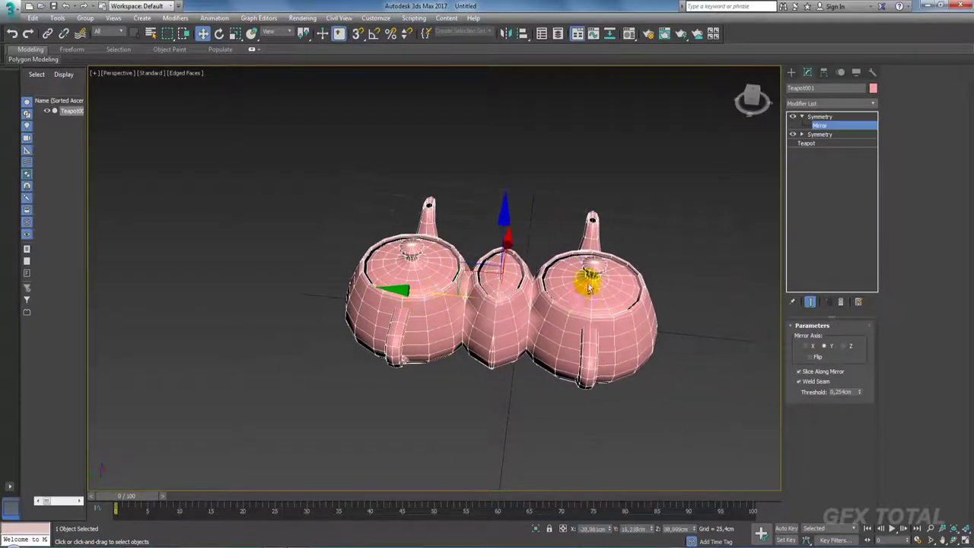
{"action": "middle_click_drag", "start_coordinate": [586, 272], "coordinate": [859, 130], "text": "alt"}
{"action": "left_click", "coordinate": [847, 118]}
{"action": "left_click_drag", "start_coordinate": [873, 108], "coordinate": [863, 441]}
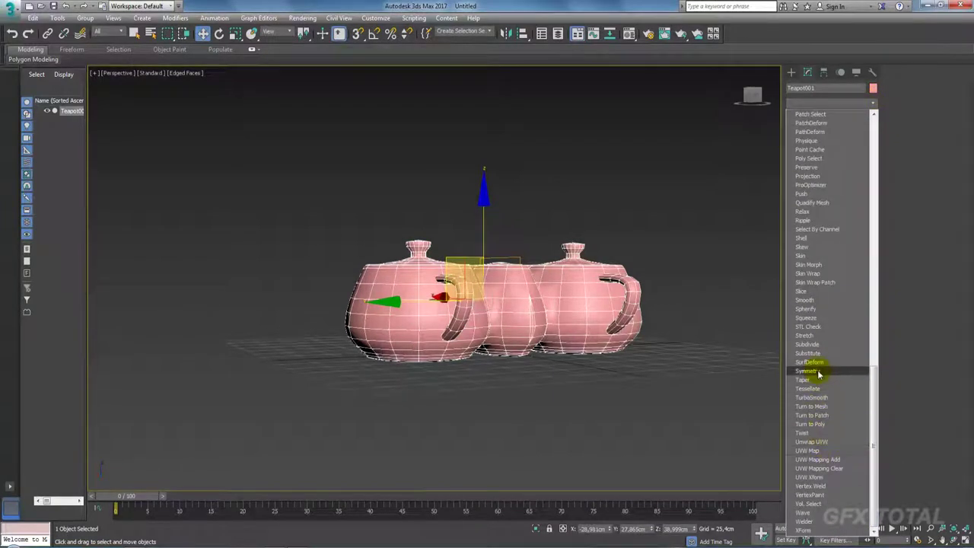
Add a third Symmetry modifier to Teapot001 with Mirror Axis Z
{"action": "left_click", "coordinate": [809, 372]}
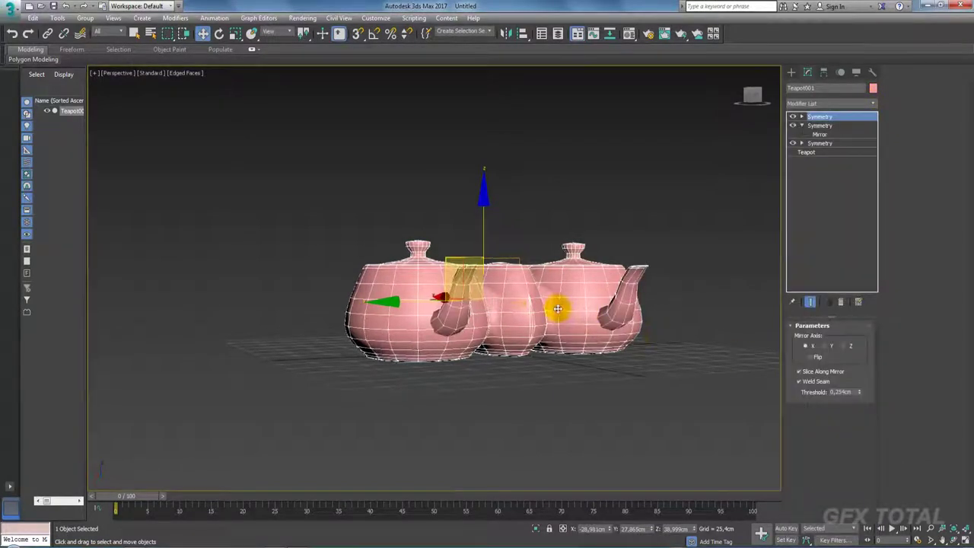
{"action": "left_click", "coordinate": [845, 347]}
{"action": "mouse_move", "coordinate": [637, 326]}
{"action": "middle_mouse_down", "text": "alt"}
{"action": "mouse_move", "coordinate": [400, 267]}
{"action": "mouse_move", "coordinate": [639, 218]}
{"action": "middle_mouse_up", "text": "alt"}
Lower the top Symmetry's mirror plane so the teapots stretch taller, then collapse it
{"action": "left_click", "coordinate": [802, 117]}
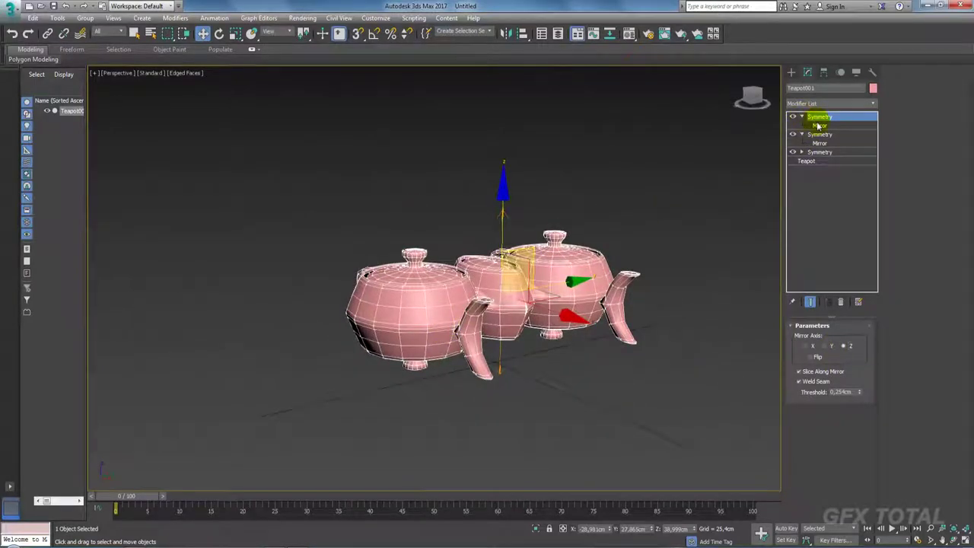
{"action": "left_click", "coordinate": [818, 126]}
{"action": "left_click_drag", "start_coordinate": [505, 218], "coordinate": [491, 296]}
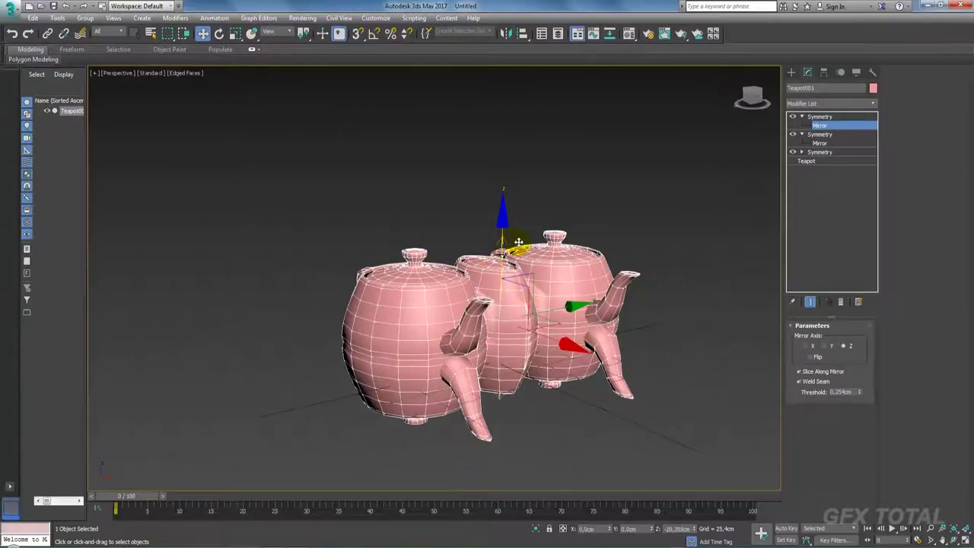
{"action": "middle_click_drag", "start_coordinate": [492, 297], "coordinate": [468, 261], "text": "alt"}
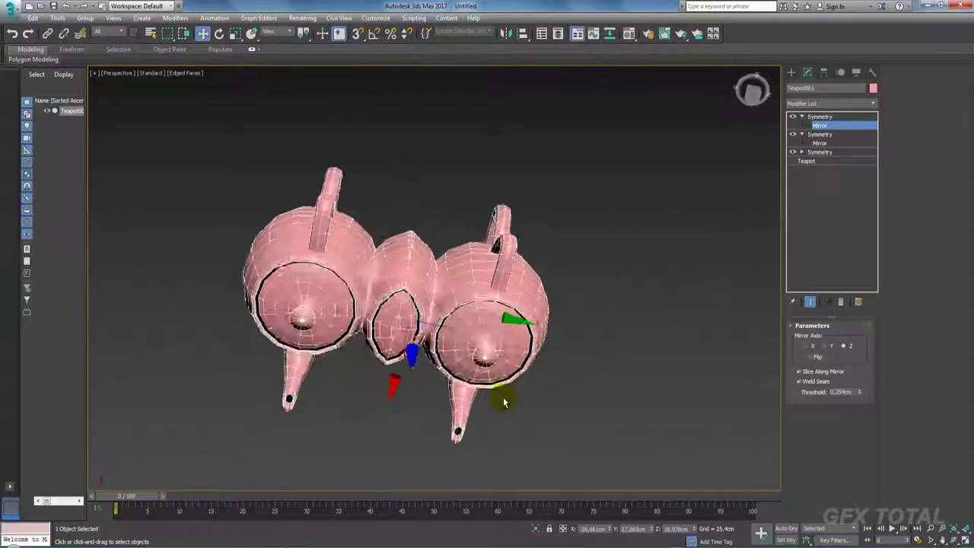
{"action": "scroll", "coordinate": [538, 207], "scroll_direction": "up", "scroll_amount": 2}
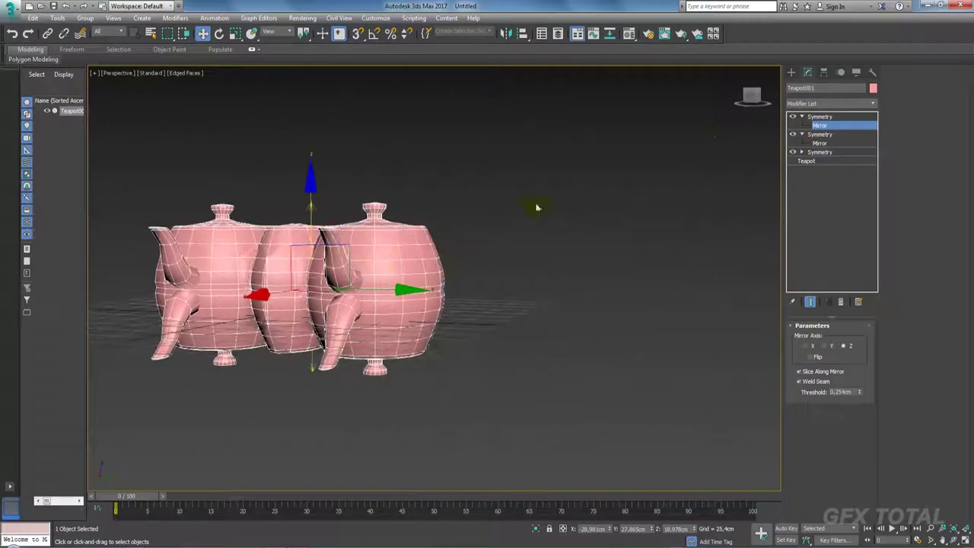
{"action": "scroll", "coordinate": [593, 207], "scroll_direction": "up", "scroll_amount": 1}
{"action": "scroll", "coordinate": [594, 207], "scroll_direction": "up", "scroll_amount": 1}
{"action": "left_click", "coordinate": [818, 117]}
{"action": "left_click", "coordinate": [801, 117]}
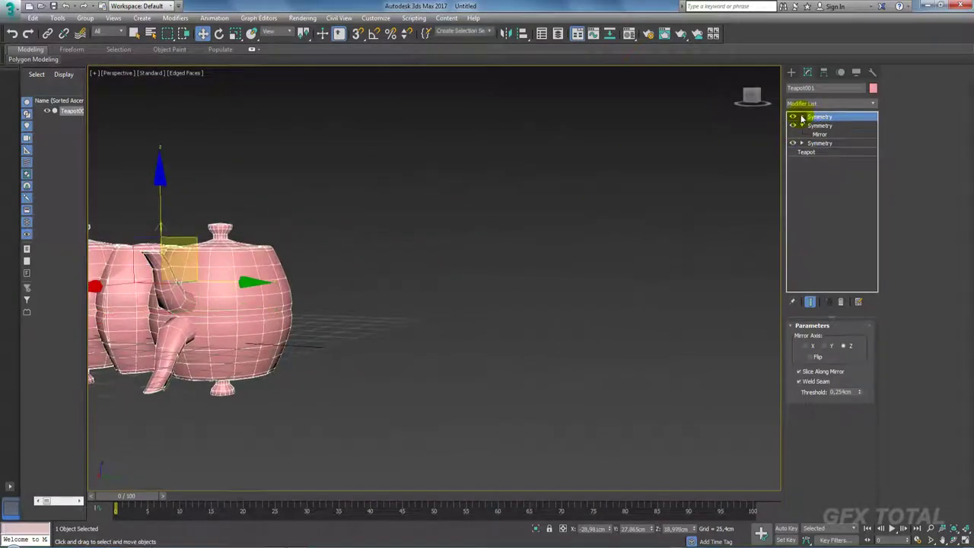
{"action": "middle_click_drag", "start_coordinate": [533, 229], "coordinate": [576, 215], "text": "alt"}
Create a roughly cubic box to the right of the teapots
{"action": "left_click", "coordinate": [792, 72]}
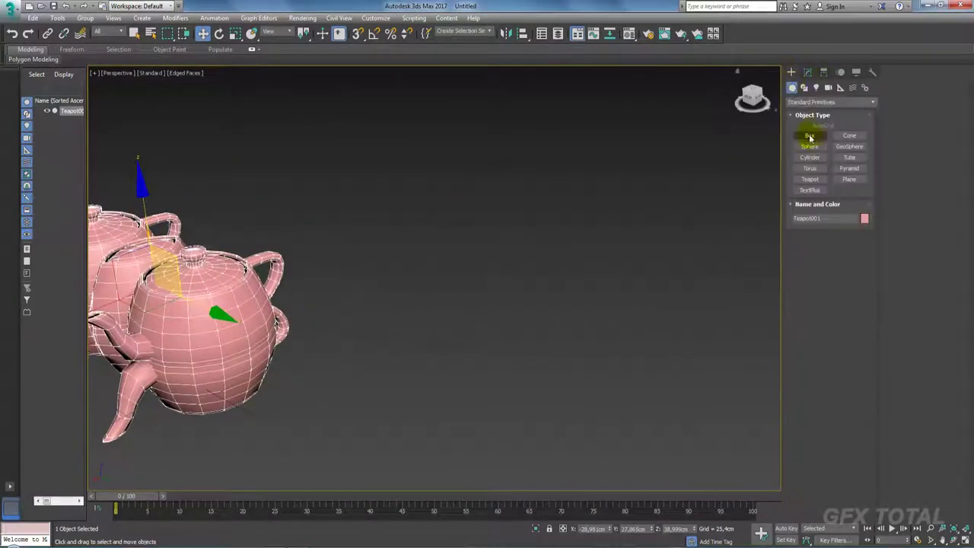
{"action": "left_click", "coordinate": [810, 136]}
{"action": "left_click_drag", "start_coordinate": [506, 333], "coordinate": [576, 455]}
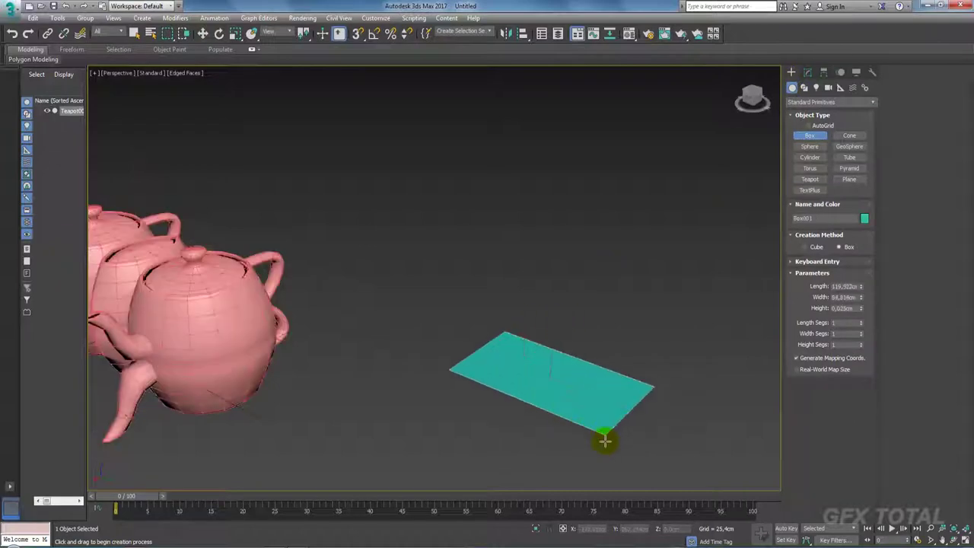
{"action": "left_click", "coordinate": [609, 300]}
{"action": "middle_click_drag", "start_coordinate": [611, 291], "coordinate": [553, 309], "text": "alt"}
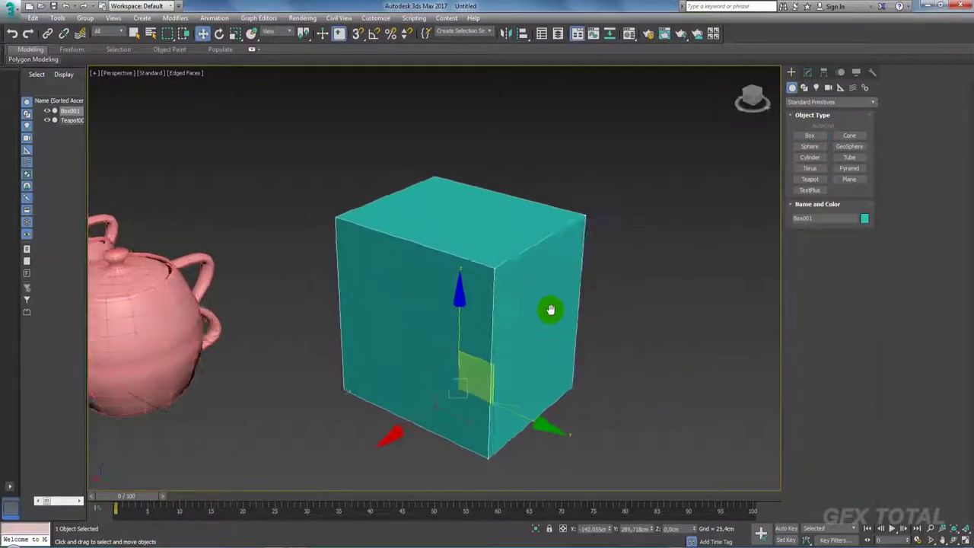
Move the box's pivot point up and to the right with Affect Pivot Only
{"action": "left_click", "coordinate": [807, 72]}
{"action": "left_click", "coordinate": [822, 72]}
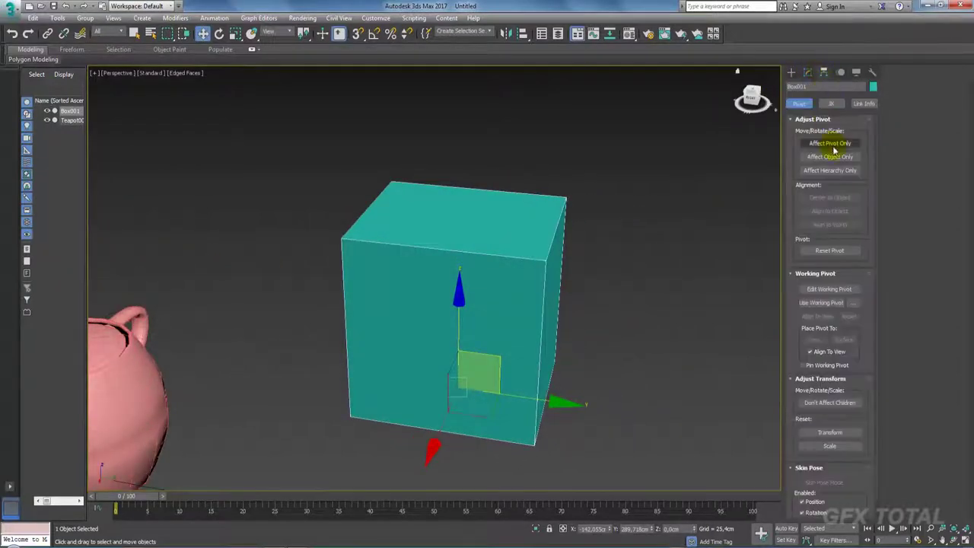
{"action": "middle_click_drag", "start_coordinate": [576, 282], "coordinate": [506, 362], "text": "alt"}
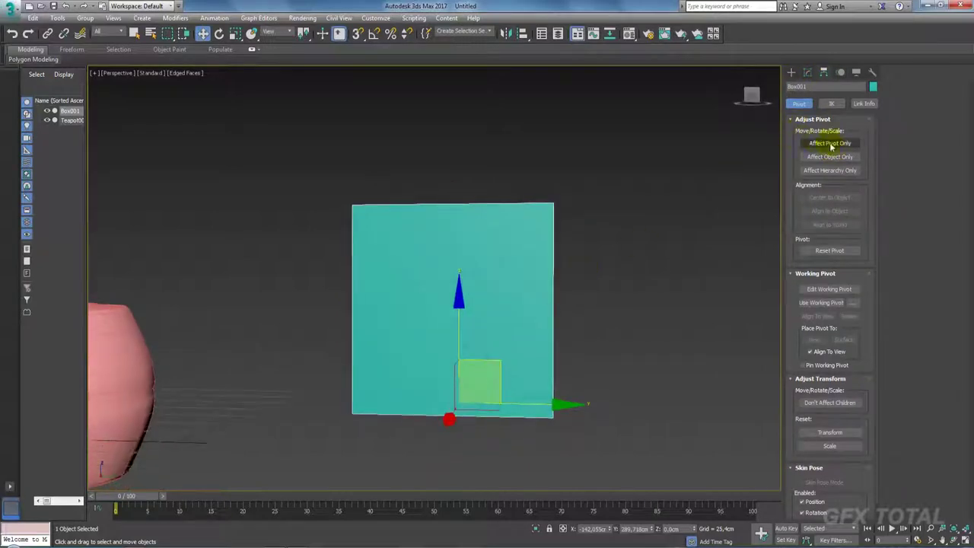
{"action": "left_click", "coordinate": [830, 143]}
{"action": "left_click_drag", "start_coordinate": [505, 348], "coordinate": [535, 322]}
{"action": "mouse_move", "coordinate": [535, 322]}
{"action": "middle_mouse_down", "text": "alt"}
{"action": "mouse_move", "coordinate": [631, 266]}
{"action": "mouse_move", "coordinate": [631, 229]}
{"action": "mouse_move", "coordinate": [632, 267]}
{"action": "middle_mouse_up", "text": "alt"}
{"action": "left_click", "coordinate": [830, 143]}
Test-rotate the box around its new pivot
{"action": "key", "text": "e"}
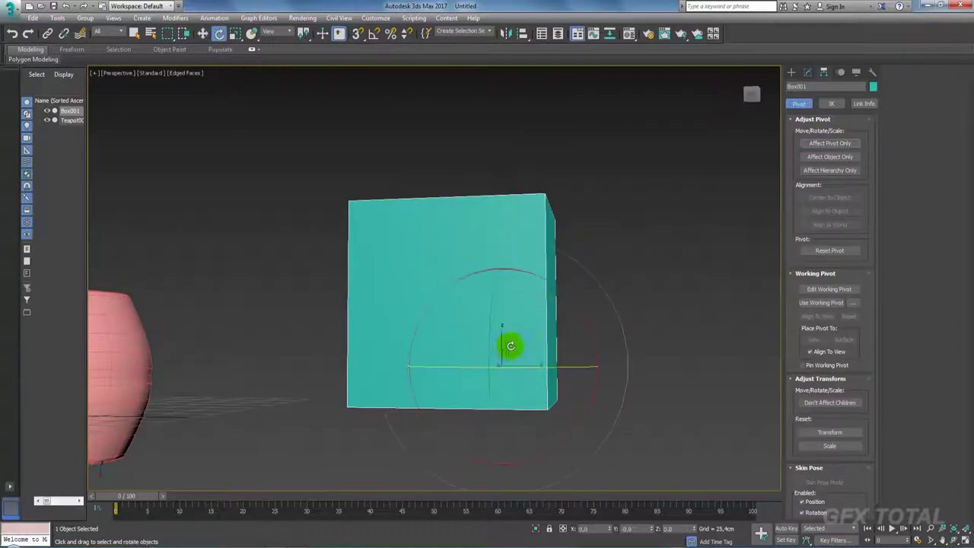
{"action": "mouse_move", "coordinate": [511, 346]}
{"action": "left_mouse_down"}
{"action": "mouse_move", "coordinate": [479, 256]}
{"action": "mouse_move", "coordinate": [496, 398]}
{"action": "mouse_move", "coordinate": [439, 276]}
{"action": "mouse_move", "coordinate": [556, 249]}
{"action": "left_mouse_up"}
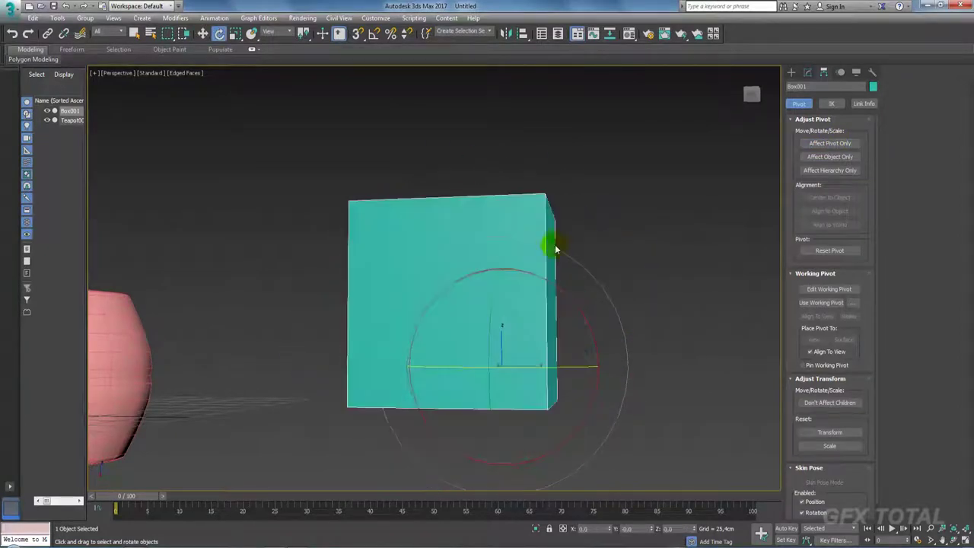
{"action": "mouse_move", "coordinate": [555, 249]}
{"action": "middle_mouse_down", "text": "alt"}
{"action": "mouse_move", "coordinate": [591, 279]}
{"action": "mouse_move", "coordinate": [550, 266]}
{"action": "middle_mouse_up", "text": "alt"}
{"action": "left_click", "coordinate": [808, 72]}
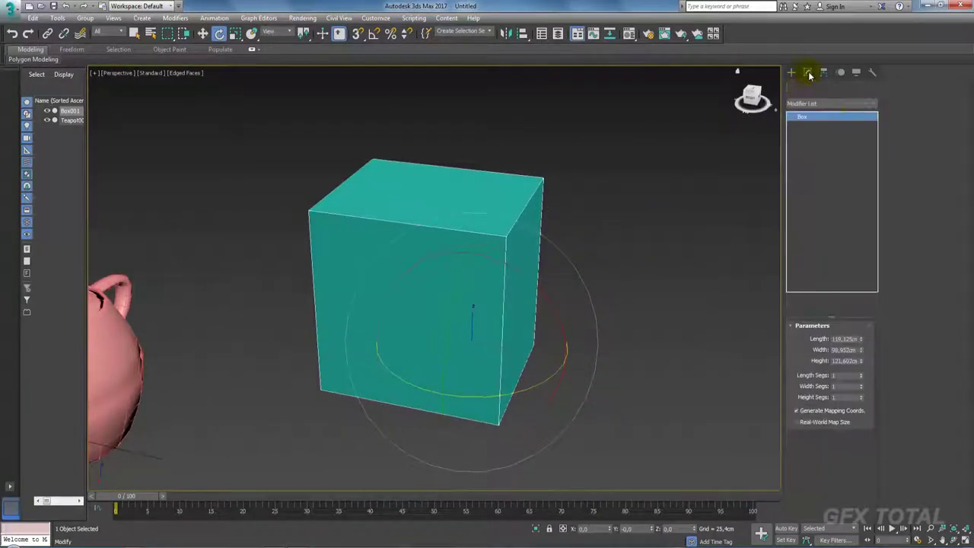
{"action": "left_click", "coordinate": [875, 104]}
{"action": "left_click_drag", "start_coordinate": [874, 114], "coordinate": [873, 457]}
{"action": "left_click", "coordinate": [808, 371]}
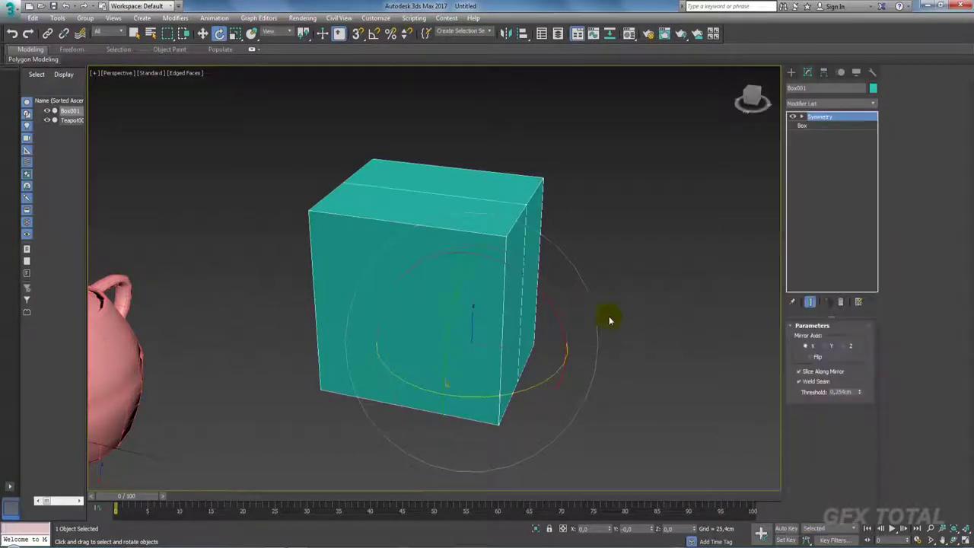
{"action": "middle_click_drag", "start_coordinate": [609, 320], "coordinate": [598, 316], "text": "alt"}
{"action": "left_click", "coordinate": [825, 349]}
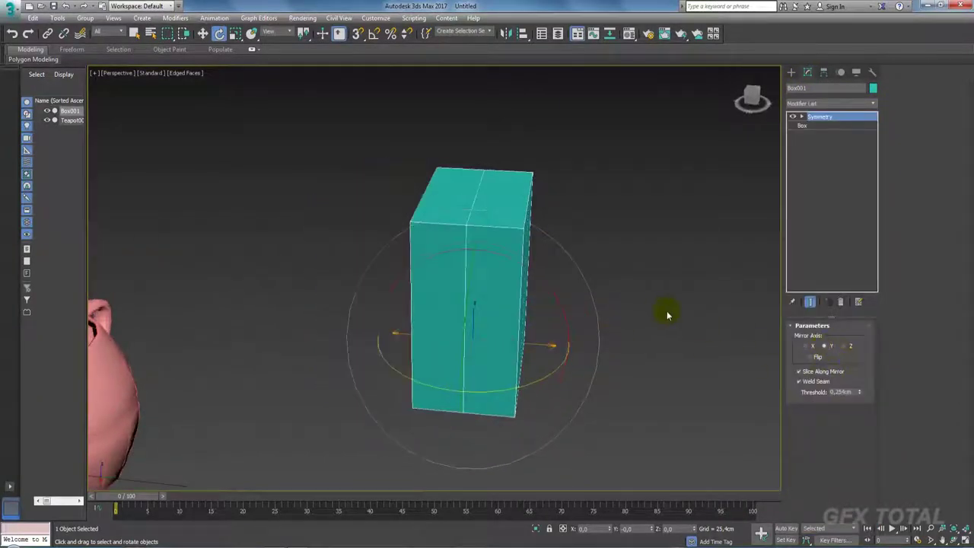
{"action": "mouse_move", "coordinate": [667, 311]}
{"action": "middle_mouse_down", "text": "alt"}
{"action": "mouse_move", "coordinate": [597, 297]}
{"action": "mouse_move", "coordinate": [651, 264]}
{"action": "mouse_move", "coordinate": [655, 311]}
{"action": "mouse_move", "coordinate": [685, 316]}
{"action": "mouse_move", "coordinate": [613, 300]}
{"action": "mouse_move", "coordinate": [626, 235]}
{"action": "mouse_move", "coordinate": [626, 282]}
{"action": "mouse_move", "coordinate": [463, 276]}
{"action": "mouse_move", "coordinate": [452, 218]}
{"action": "mouse_move", "coordinate": [544, 203]}
{"action": "mouse_move", "coordinate": [637, 305]}
{"action": "middle_mouse_up", "text": "alt"}
{"action": "left_click", "coordinate": [813, 358]}
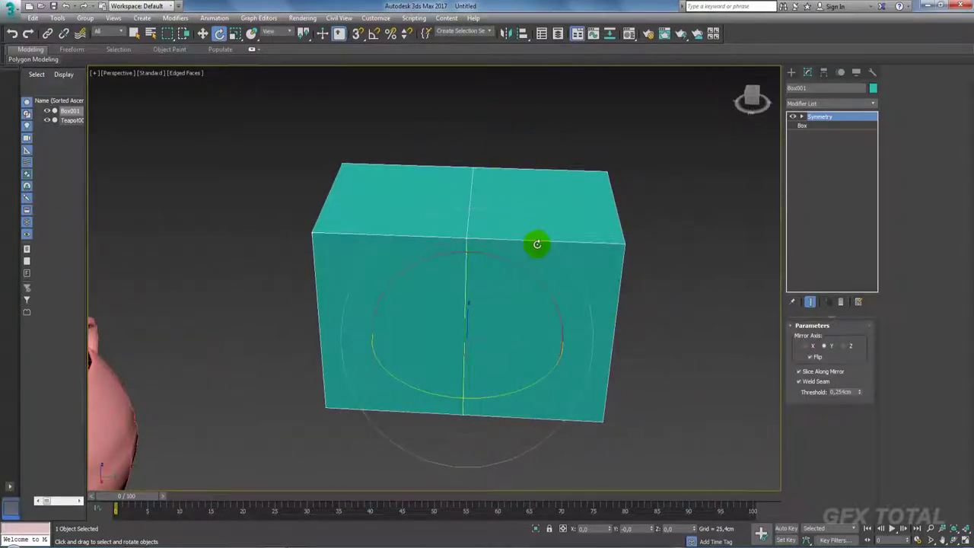
{"action": "left_click", "coordinate": [793, 118]}
{"action": "mouse_move", "coordinate": [478, 363]}
{"action": "left_mouse_down"}
{"action": "mouse_move", "coordinate": [507, 279]}
{"action": "mouse_move", "coordinate": [450, 340]}
{"action": "mouse_move", "coordinate": [467, 333]}
{"action": "left_mouse_up"}
{"action": "key", "text": "w"}
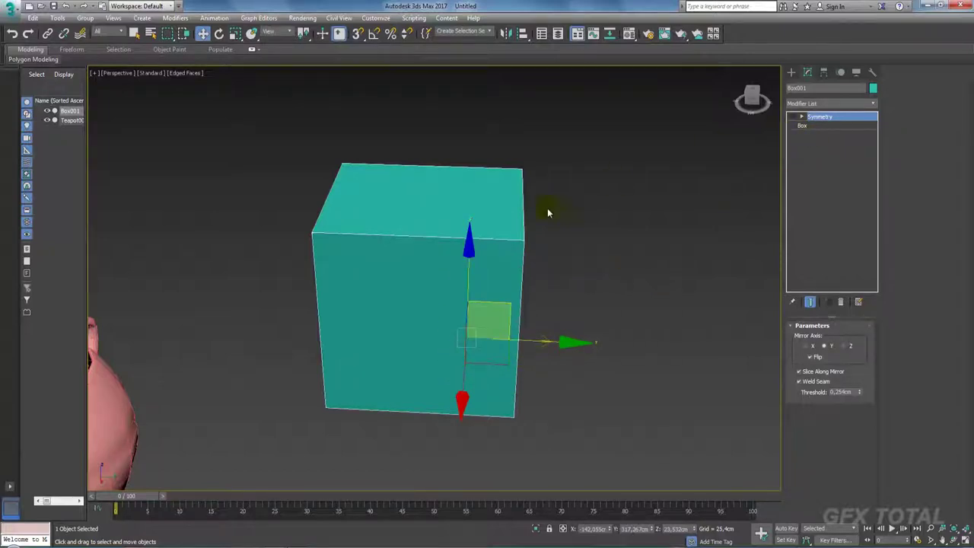
{"action": "left_click", "coordinate": [794, 118]}
{"action": "left_click", "coordinate": [794, 119]}
{"action": "left_click", "coordinate": [794, 118]}
{"action": "left_click", "coordinate": [794, 119]}
{"action": "mouse_move", "coordinate": [523, 248]}
{"action": "middle_mouse_down", "text": "alt"}
{"action": "mouse_move", "coordinate": [542, 202]}
{"action": "mouse_move", "coordinate": [494, 246]}
{"action": "mouse_move", "coordinate": [544, 222]}
{"action": "middle_mouse_up", "text": "alt"}
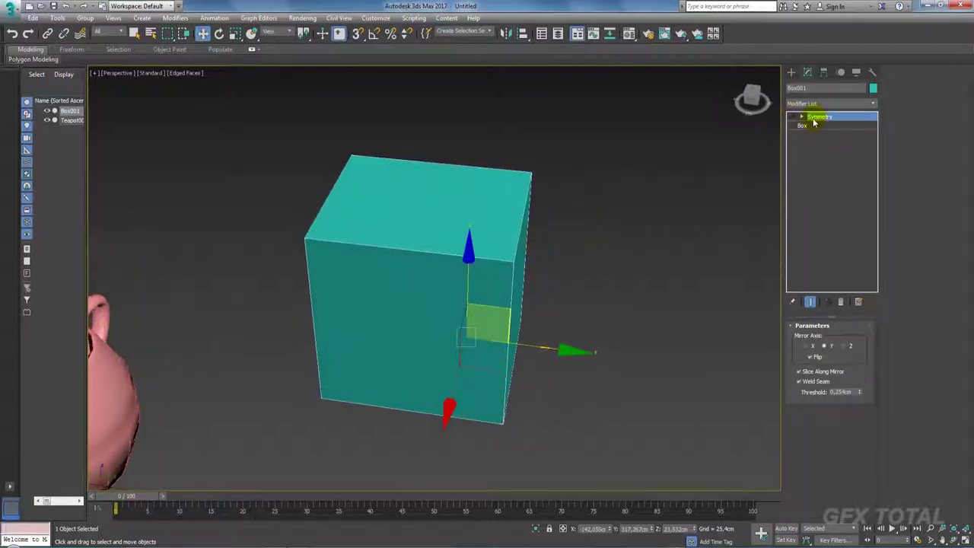
{"action": "left_click", "coordinate": [841, 303]}
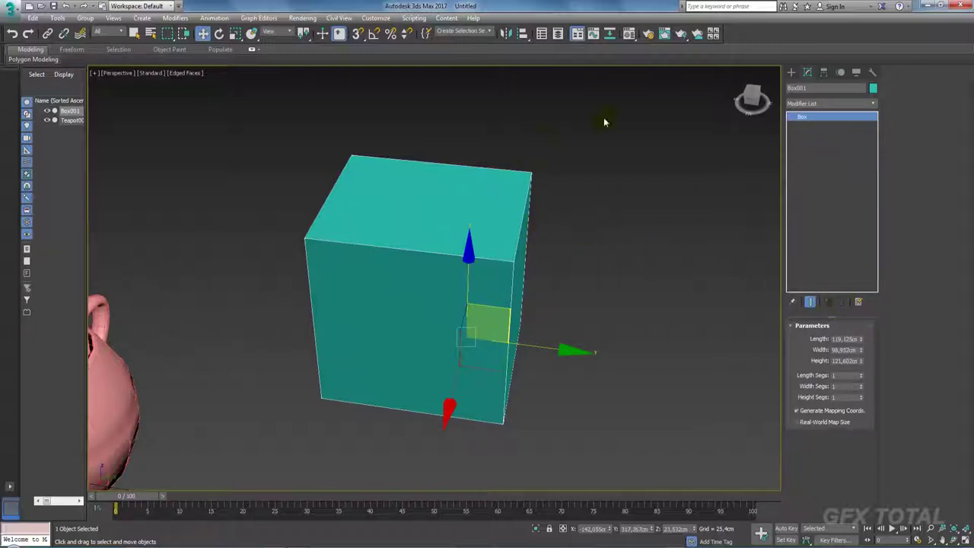
Convert Box001 to an Editable Poly, select a top edge, and browse the Modifier List
{"action": "right_click", "coordinate": [490, 205]}
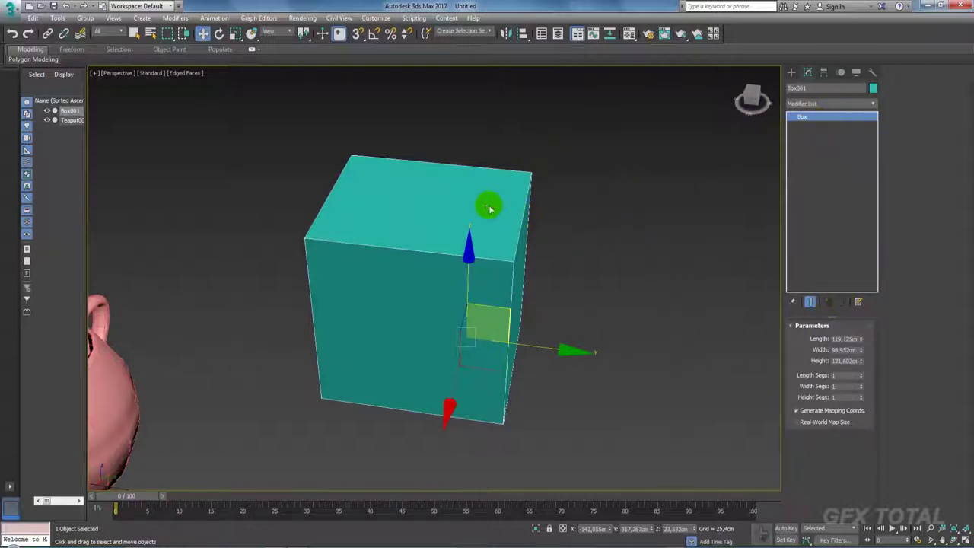
{"action": "left_click", "coordinate": [626, 320]}
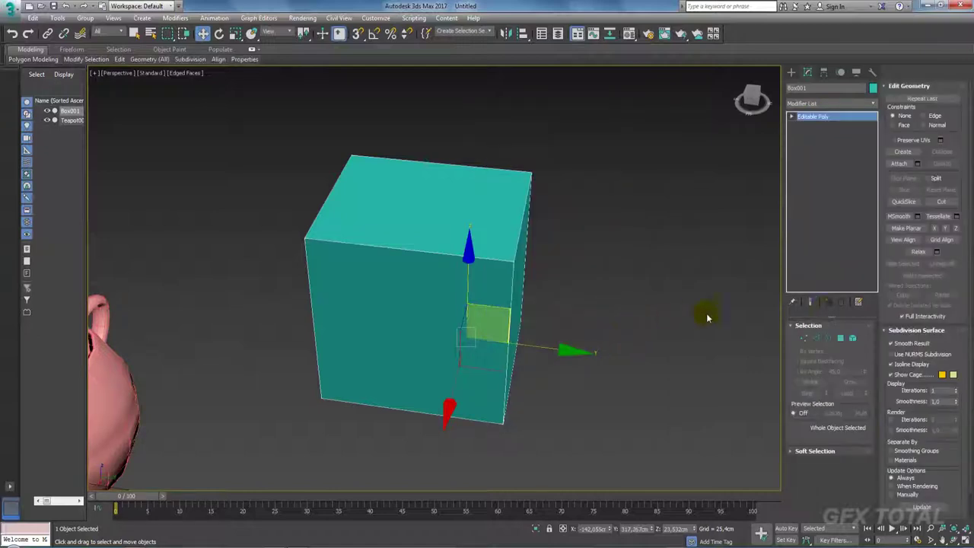
{"action": "left_click", "coordinate": [818, 340]}
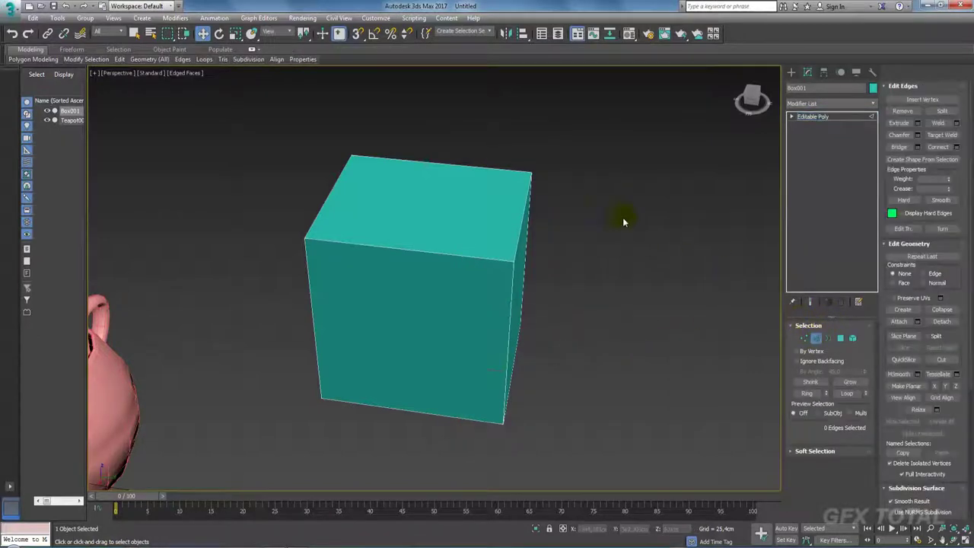
{"action": "left_click", "coordinate": [520, 226]}
{"action": "mouse_move", "coordinate": [587, 276]}
{"action": "middle_mouse_down", "text": "alt"}
{"action": "mouse_move", "coordinate": [546, 243]}
{"action": "mouse_move", "coordinate": [576, 250]}
{"action": "mouse_move", "coordinate": [580, 264]}
{"action": "middle_mouse_up", "text": "alt"}
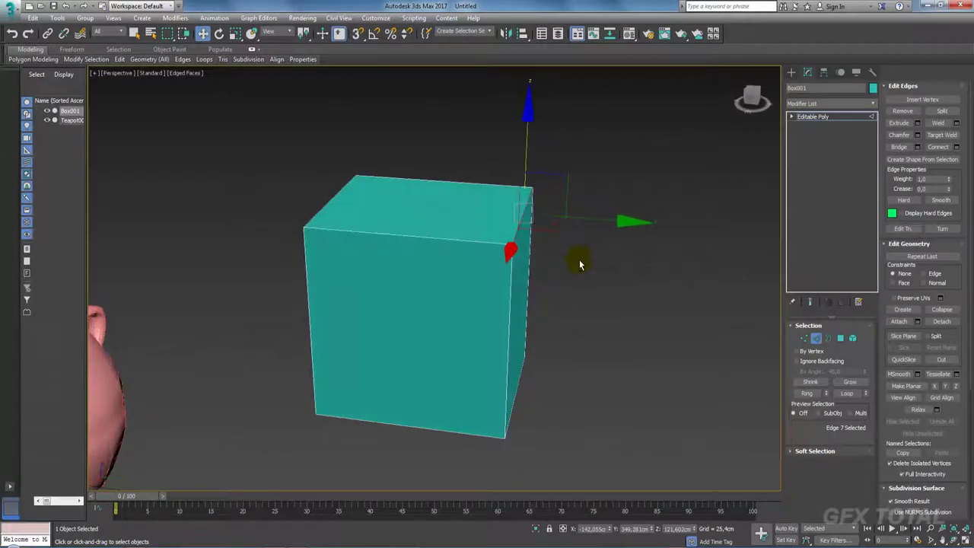
{"action": "left_click", "coordinate": [875, 104]}
{"action": "left_click_drag", "start_coordinate": [874, 124], "coordinate": [876, 429]}
Add a Symmetry modifier with Mirror Axis Y and Flip on, then test-rotate its gizmo
{"action": "left_click", "coordinate": [803, 371]}
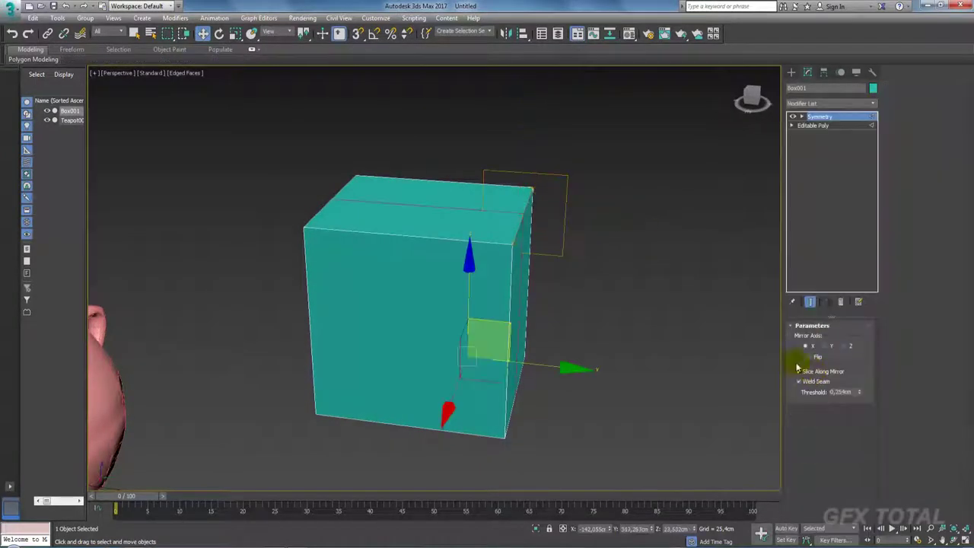
{"action": "left_click", "coordinate": [822, 345]}
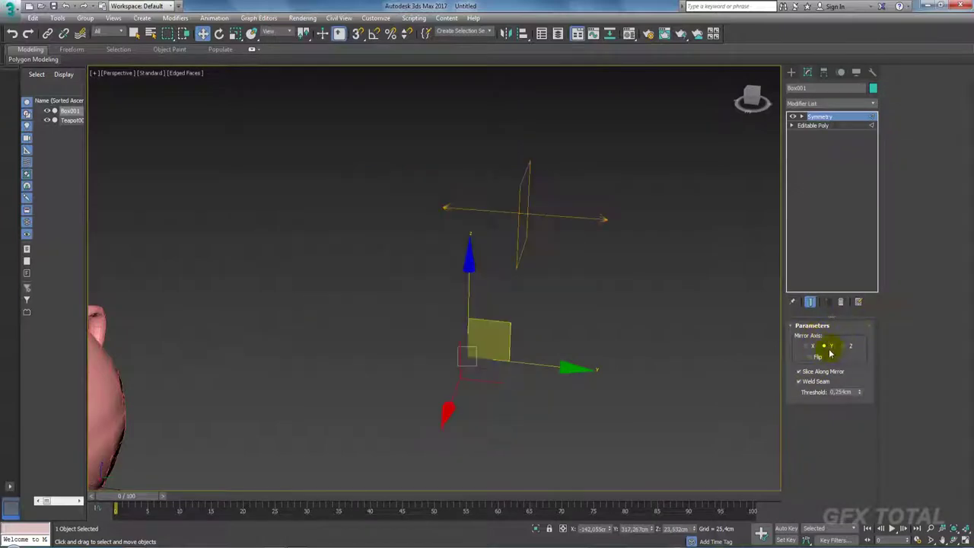
{"action": "left_click", "coordinate": [814, 358]}
{"action": "mouse_move", "coordinate": [570, 257]}
{"action": "middle_mouse_down", "text": "alt"}
{"action": "mouse_move", "coordinate": [555, 265]}
{"action": "mouse_move", "coordinate": [506, 189]}
{"action": "middle_mouse_up", "text": "alt"}
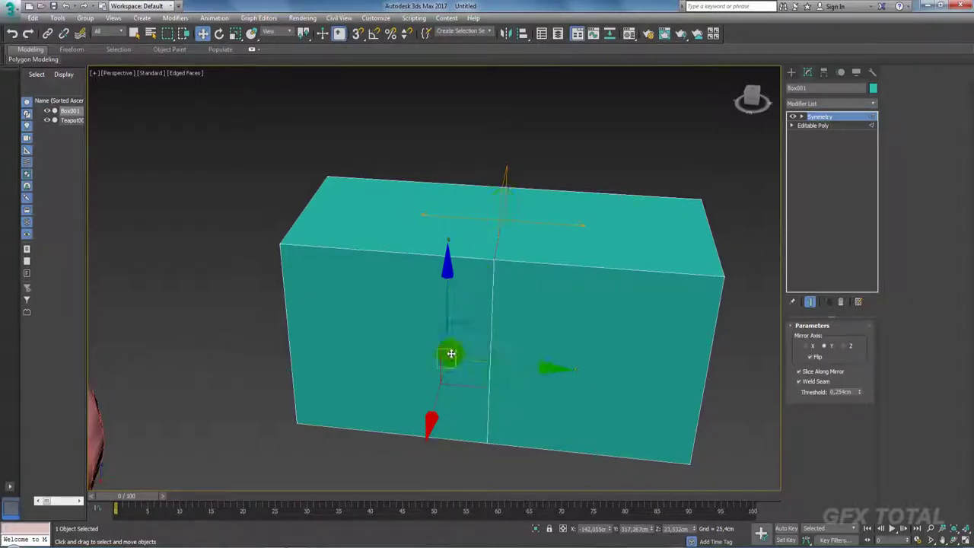
{"action": "key", "text": "e"}
{"action": "mouse_move", "coordinate": [446, 343]}
{"action": "left_mouse_down"}
{"action": "mouse_move", "coordinate": [519, 358]}
{"action": "mouse_move", "coordinate": [422, 261]}
{"action": "mouse_move", "coordinate": [494, 330]}
{"action": "left_mouse_up"}
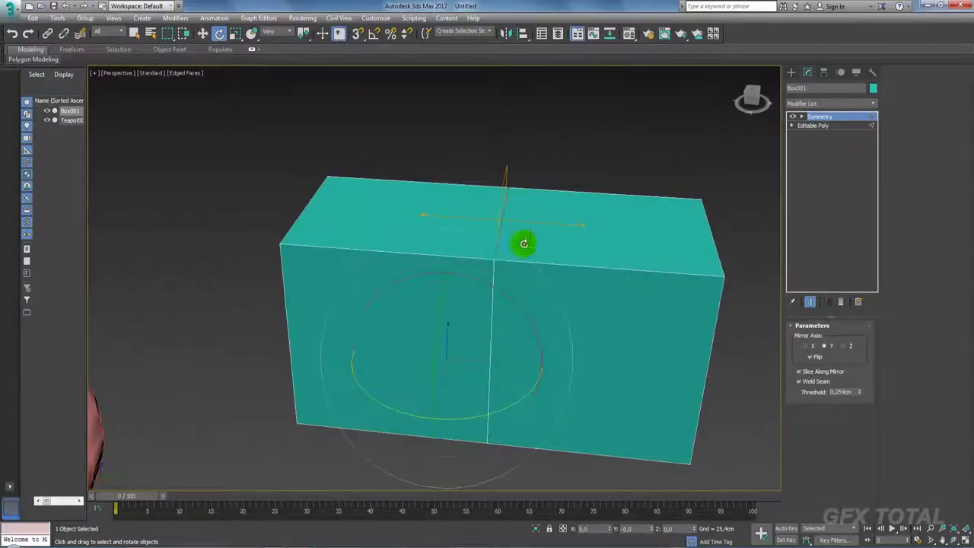
Turn off the Symmetry effect and select the box's top-right corner vertex
{"action": "left_click", "coordinate": [792, 118]}
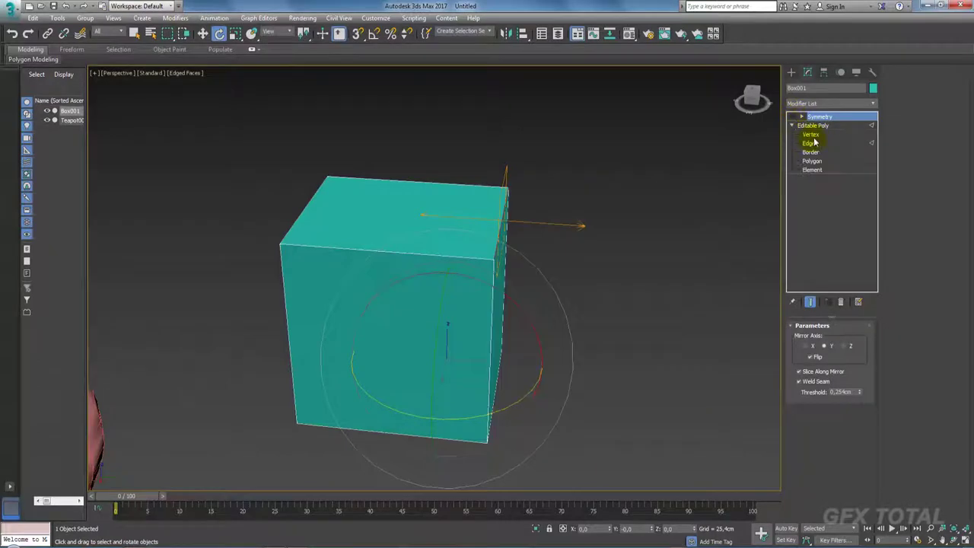
{"action": "left_click", "coordinate": [812, 137]}
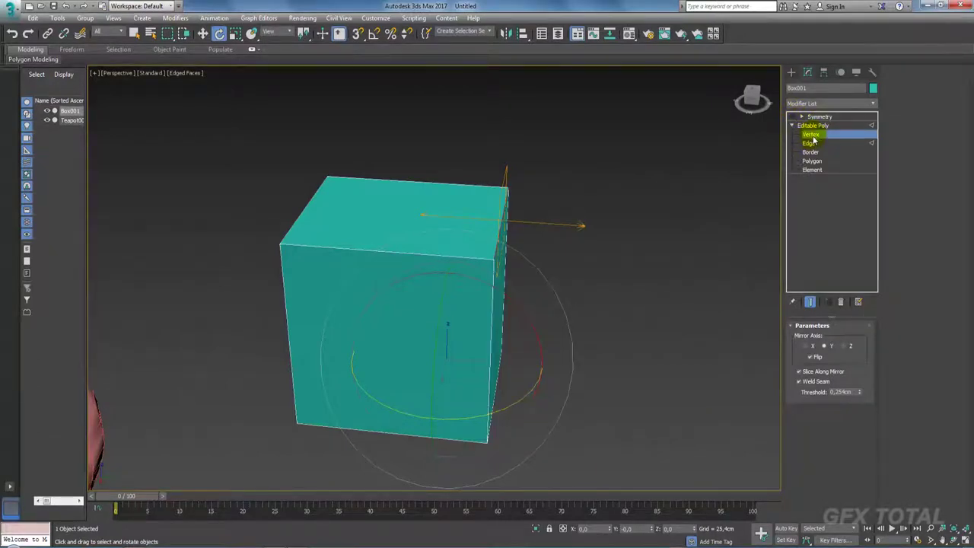
{"action": "left_click", "coordinate": [539, 213]}
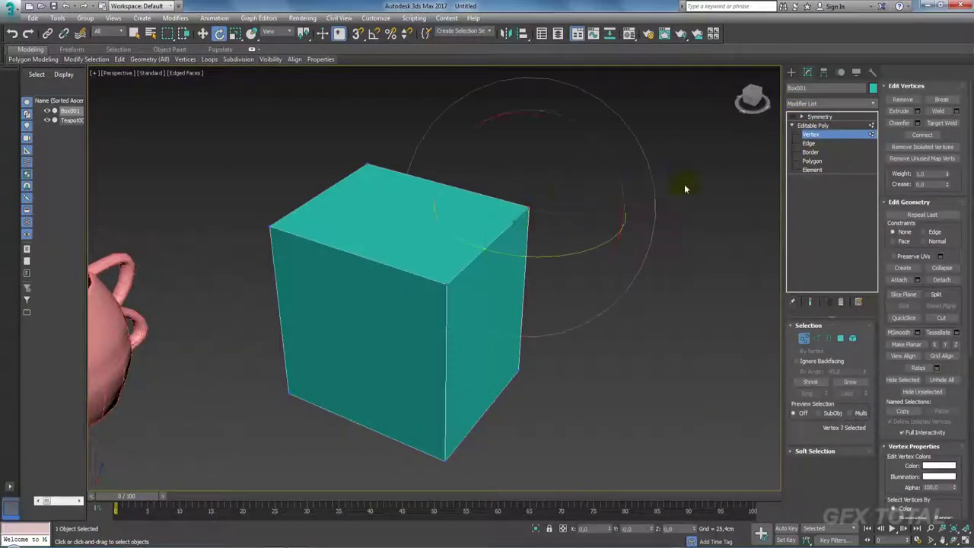
Delete the Symmetry modifier from Box001's stack
{"action": "left_click", "coordinate": [822, 117]}
{"action": "left_click", "coordinate": [847, 302]}
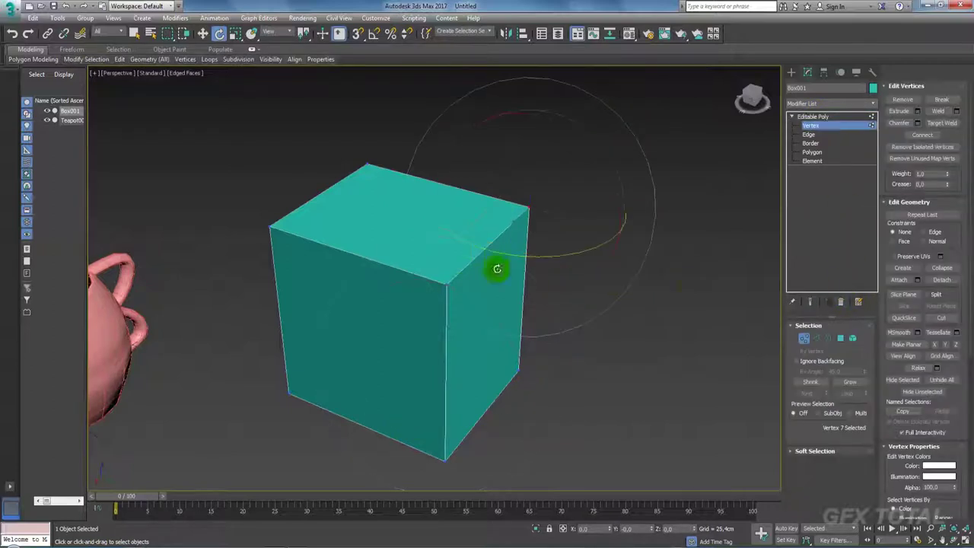
{"action": "left_click", "coordinate": [867, 107]}
{"action": "left_click_drag", "start_coordinate": [870, 124], "coordinate": [891, 467]}
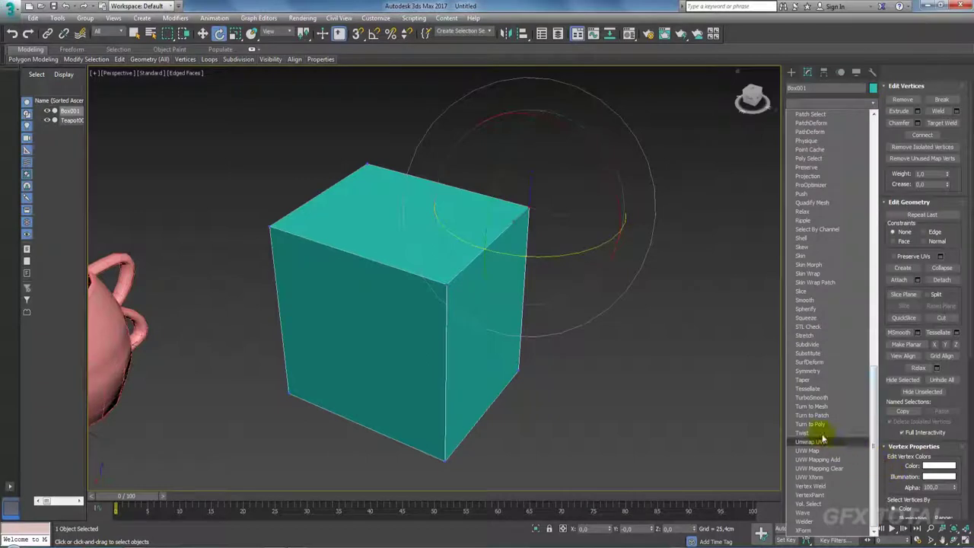
Re-add a Symmetry modifier to the cube and select its Mirror sub-object
{"action": "left_click", "coordinate": [815, 375]}
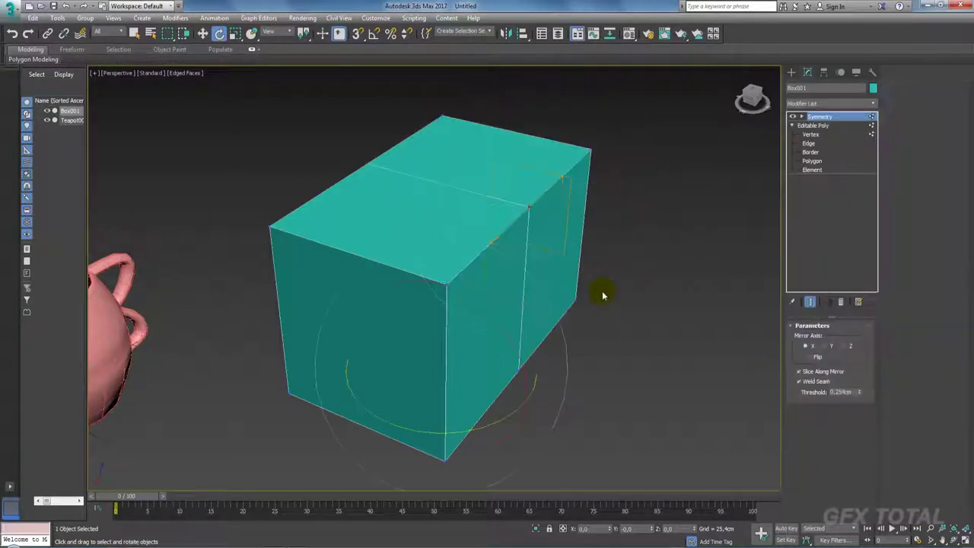
{"action": "mouse_move", "coordinate": [598, 294]}
{"action": "middle_mouse_down", "text": "alt"}
{"action": "mouse_move", "coordinate": [510, 205]}
{"action": "mouse_move", "coordinate": [586, 204]}
{"action": "middle_mouse_up", "text": "alt"}
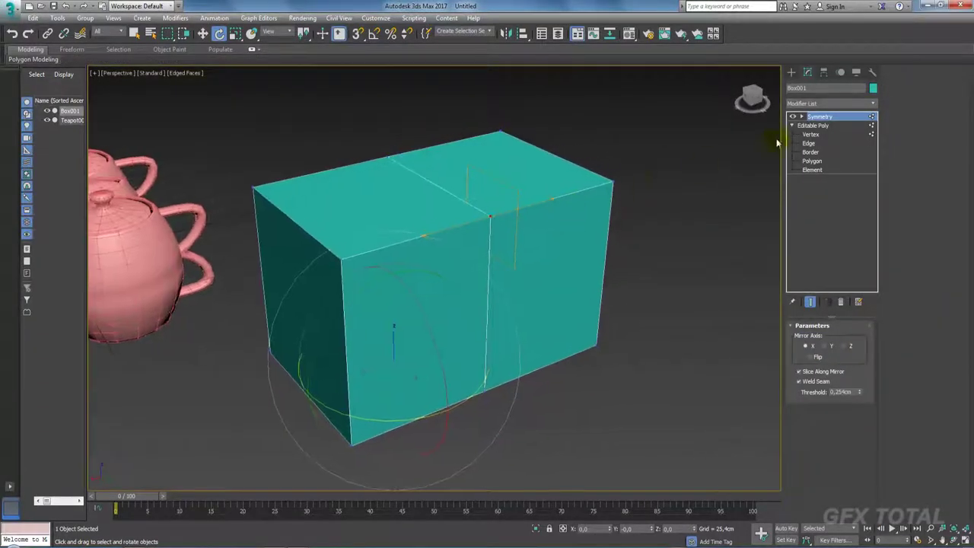
{"action": "left_click", "coordinate": [803, 119]}
{"action": "left_click", "coordinate": [819, 125]}
{"action": "mouse_move", "coordinate": [752, 152]}
{"action": "middle_mouse_down", "text": "alt"}
{"action": "mouse_move", "coordinate": [674, 187]}
{"action": "mouse_move", "coordinate": [514, 219]}
{"action": "mouse_move", "coordinate": [508, 229]}
{"action": "middle_mouse_up", "text": "alt"}
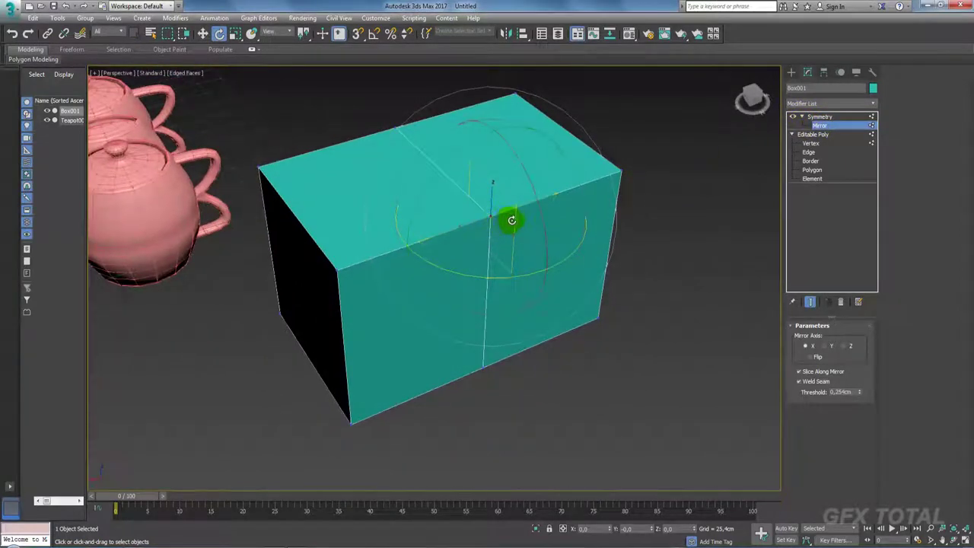
Rotate the mirror plane so the mirrored half folds into a wedge, then collapse the stack
{"action": "mouse_move", "coordinate": [512, 219]}
{"action": "left_mouse_down"}
{"action": "mouse_move", "coordinate": [434, 239]}
{"action": "mouse_move", "coordinate": [391, 218]}
{"action": "mouse_move", "coordinate": [447, 185]}
{"action": "mouse_move", "coordinate": [474, 210]}
{"action": "mouse_move", "coordinate": [462, 261]}
{"action": "mouse_move", "coordinate": [421, 242]}
{"action": "mouse_move", "coordinate": [453, 174]}
{"action": "mouse_move", "coordinate": [553, 194]}
{"action": "mouse_move", "coordinate": [548, 172]}
{"action": "mouse_move", "coordinate": [474, 145]}
{"action": "mouse_move", "coordinate": [450, 218]}
{"action": "mouse_move", "coordinate": [510, 235]}
{"action": "mouse_move", "coordinate": [555, 196]}
{"action": "mouse_move", "coordinate": [598, 178]}
{"action": "mouse_move", "coordinate": [561, 187]}
{"action": "left_mouse_up"}
{"action": "mouse_move", "coordinate": [561, 187]}
{"action": "middle_mouse_down", "text": "alt"}
{"action": "mouse_move", "coordinate": [538, 246]}
{"action": "mouse_move", "coordinate": [499, 176]}
{"action": "mouse_move", "coordinate": [635, 230]}
{"action": "mouse_move", "coordinate": [556, 246]}
{"action": "mouse_move", "coordinate": [724, 176]}
{"action": "middle_mouse_up", "text": "alt"}
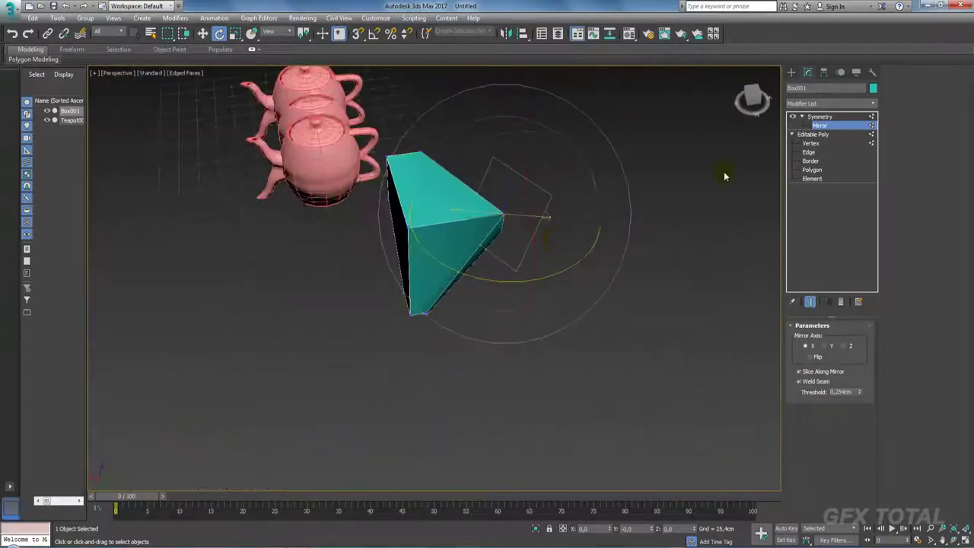
{"action": "left_click", "coordinate": [821, 117]}
{"action": "left_click", "coordinate": [801, 115]}
{"action": "left_click", "coordinate": [792, 126]}
{"action": "middle_click_drag", "start_coordinate": [604, 200], "coordinate": [594, 213], "text": "alt"}
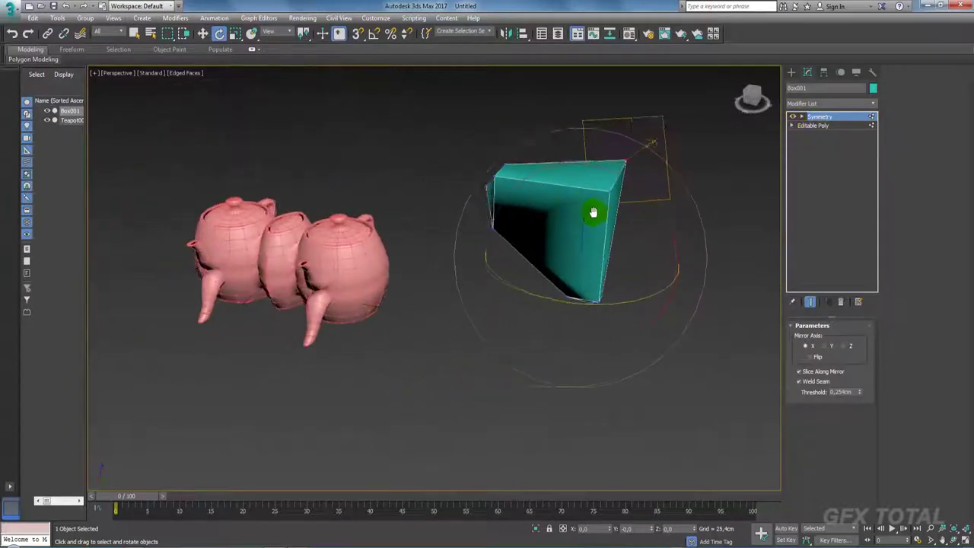
{"action": "scroll", "coordinate": [659, 190], "scroll_direction": "down", "scroll_amount": 3}
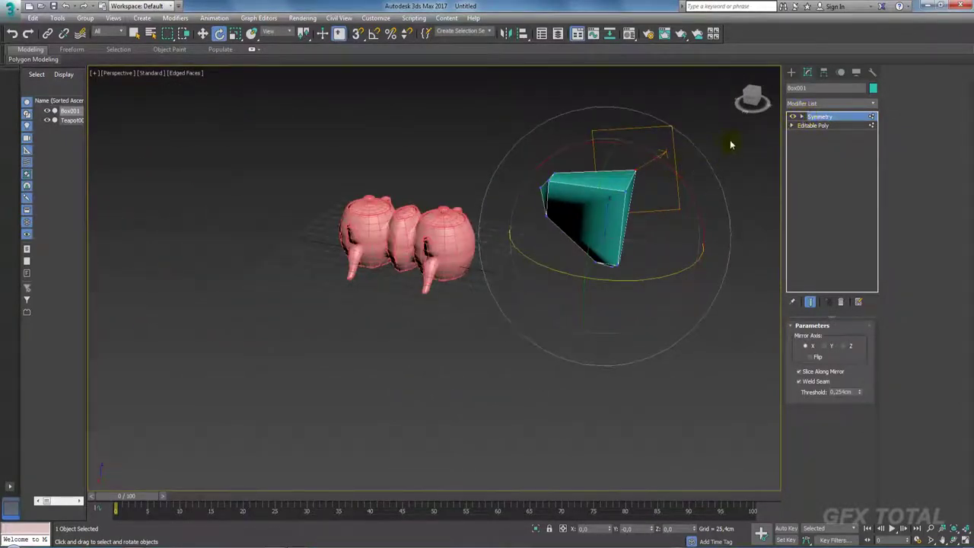
{"action": "left_click", "coordinate": [819, 118]}
{"action": "left_click", "coordinate": [792, 72]}
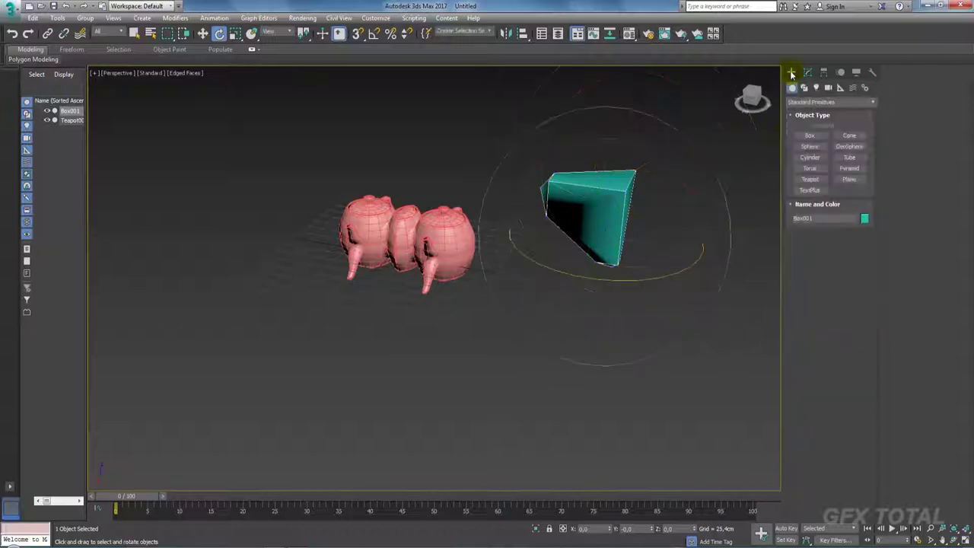
Draw a new tall, thin box, Box002, in the scene
{"action": "left_click", "coordinate": [810, 140]}
{"action": "mouse_move", "coordinate": [352, 191]}
{"action": "middle_mouse_down", "text": "alt"}
{"action": "mouse_move", "coordinate": [404, 226]}
{"action": "mouse_move", "coordinate": [328, 267]}
{"action": "middle_mouse_up", "text": "alt"}
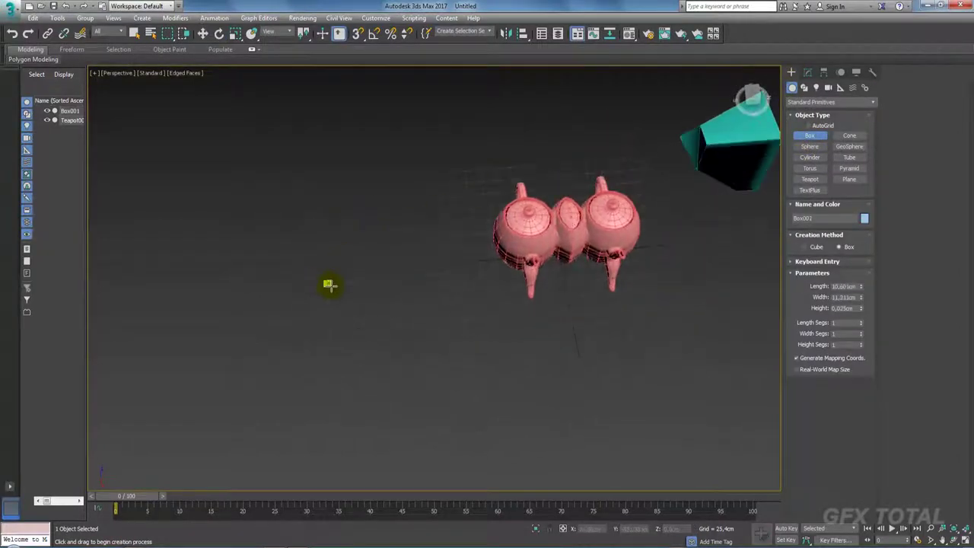
{"action": "left_click_drag", "start_coordinate": [328, 285], "coordinate": [314, 212]}
{"action": "left_click", "coordinate": [316, 153]}
{"action": "key", "text": "e"}
{"action": "mouse_move", "coordinate": [316, 152]}
{"action": "middle_mouse_down", "text": "alt"}
{"action": "mouse_move", "coordinate": [315, 195]}
{"action": "mouse_move", "coordinate": [334, 135]}
{"action": "mouse_move", "coordinate": [360, 189]}
{"action": "mouse_move", "coordinate": [431, 224]}
{"action": "middle_mouse_up", "text": "alt"}
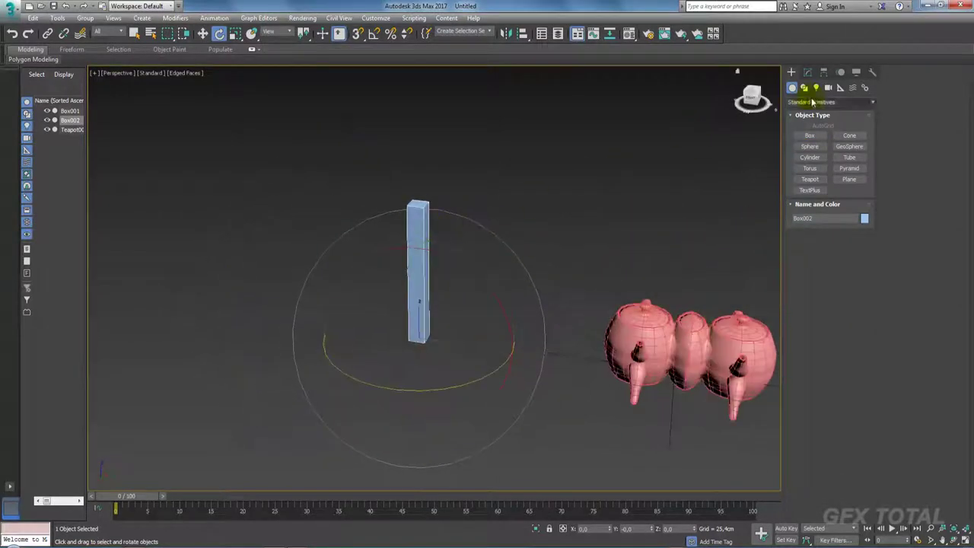
Add an X-axis Symmetry modifier to the thin box
{"action": "left_click", "coordinate": [814, 73]}
{"action": "left_click", "coordinate": [873, 102]}
{"action": "left_click_drag", "start_coordinate": [874, 114], "coordinate": [881, 277]}
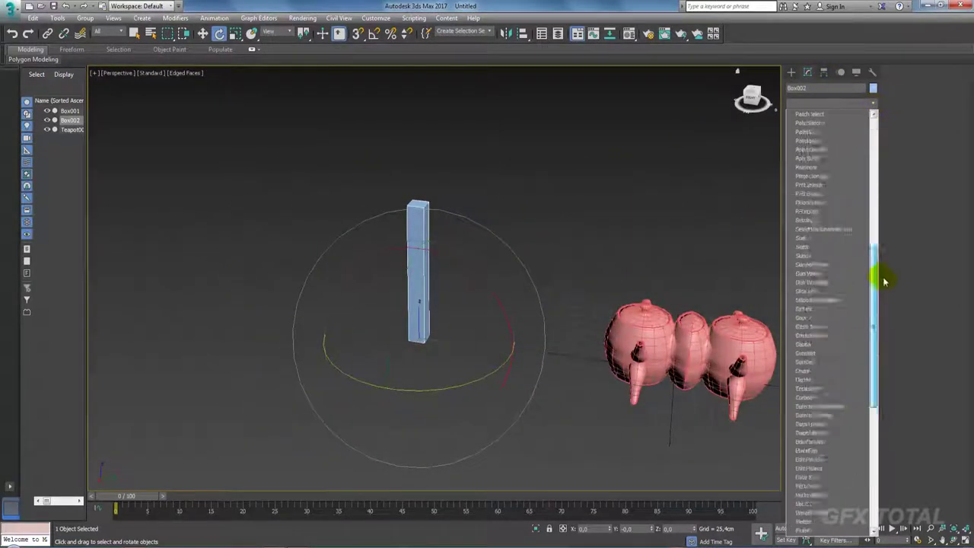
{"action": "left_click", "coordinate": [824, 373]}
{"action": "mouse_move", "coordinate": [500, 324]}
{"action": "middle_mouse_down", "text": "alt"}
{"action": "mouse_move", "coordinate": [509, 324]}
{"action": "mouse_move", "coordinate": [456, 336]}
{"action": "mouse_move", "coordinate": [617, 260]}
{"action": "middle_mouse_up", "text": "alt"}
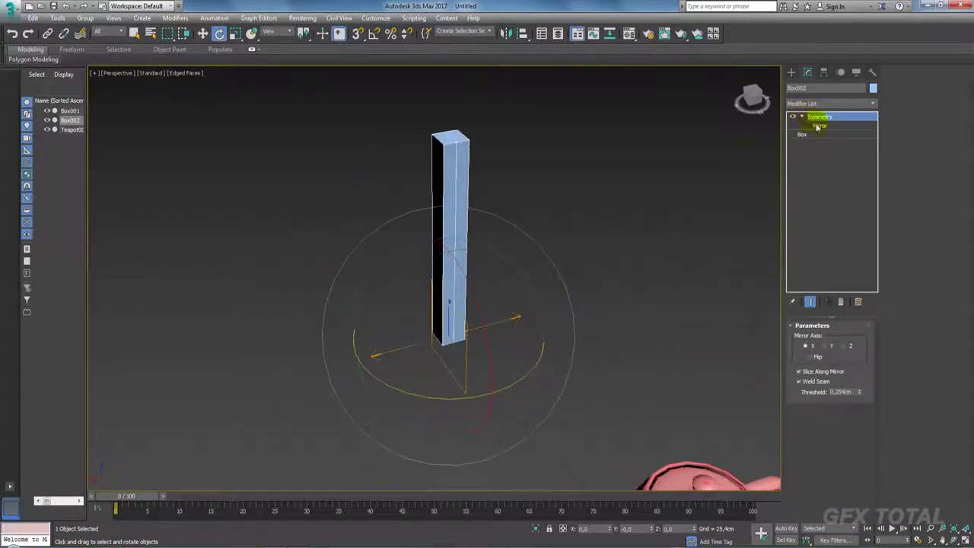
Slide Box002's mirror plane along X until the copy merges into the pillar, undoing a trial rotation
{"action": "left_click", "coordinate": [819, 127]}
{"action": "key", "text": "w"}
{"action": "mouse_move", "coordinate": [378, 352]}
{"action": "left_mouse_down"}
{"action": "mouse_move", "coordinate": [289, 366]}
{"action": "mouse_move", "coordinate": [413, 346]}
{"action": "left_mouse_up"}
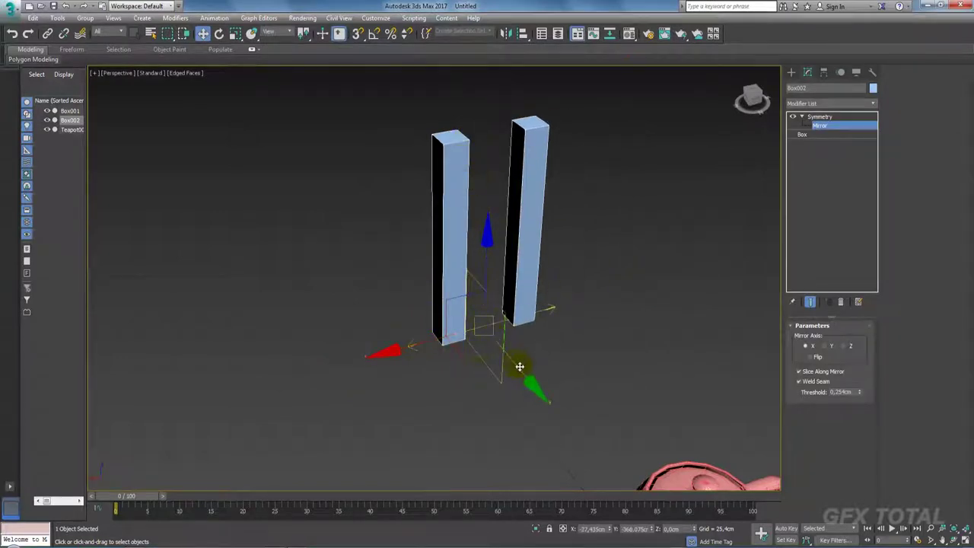
{"action": "mouse_move", "coordinate": [489, 348]}
{"action": "left_mouse_down"}
{"action": "mouse_move", "coordinate": [503, 342]}
{"action": "mouse_move", "coordinate": [481, 346]}
{"action": "left_mouse_up"}
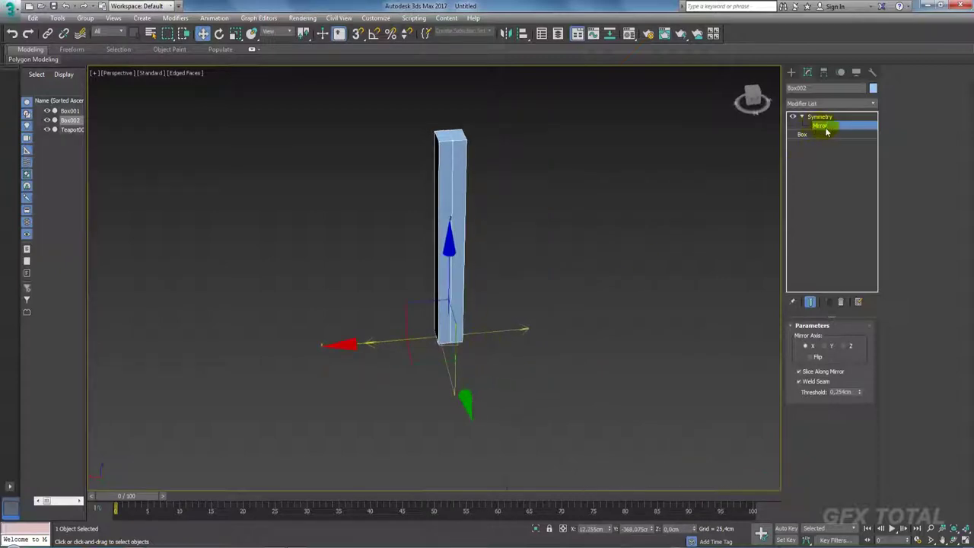
{"action": "key", "text": "e"}
{"action": "mouse_move", "coordinate": [480, 254]}
{"action": "left_mouse_down"}
{"action": "mouse_move", "coordinate": [532, 259]}
{"action": "mouse_move", "coordinate": [545, 269]}
{"action": "mouse_move", "coordinate": [511, 269]}
{"action": "mouse_move", "coordinate": [539, 278]}
{"action": "left_mouse_up"}
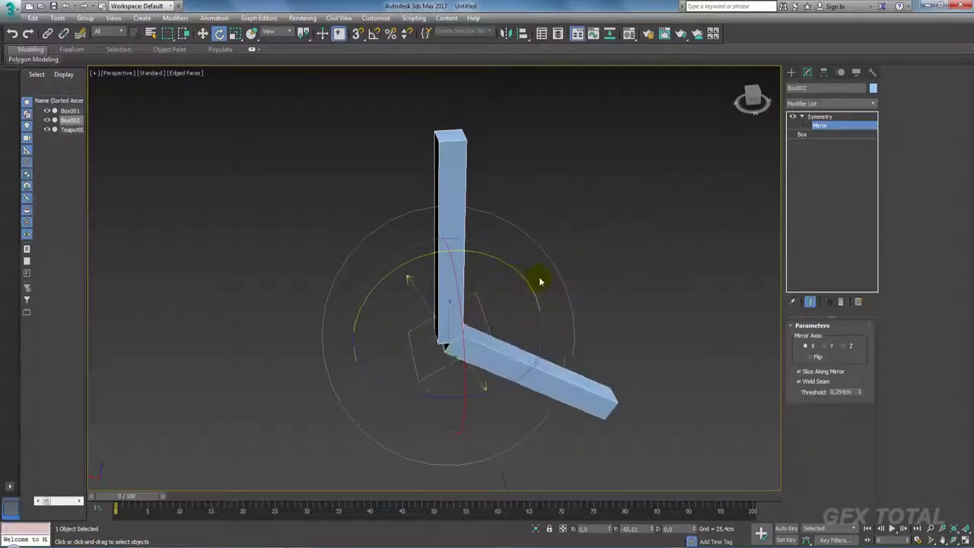
{"action": "key", "text": "ctrl+z"}
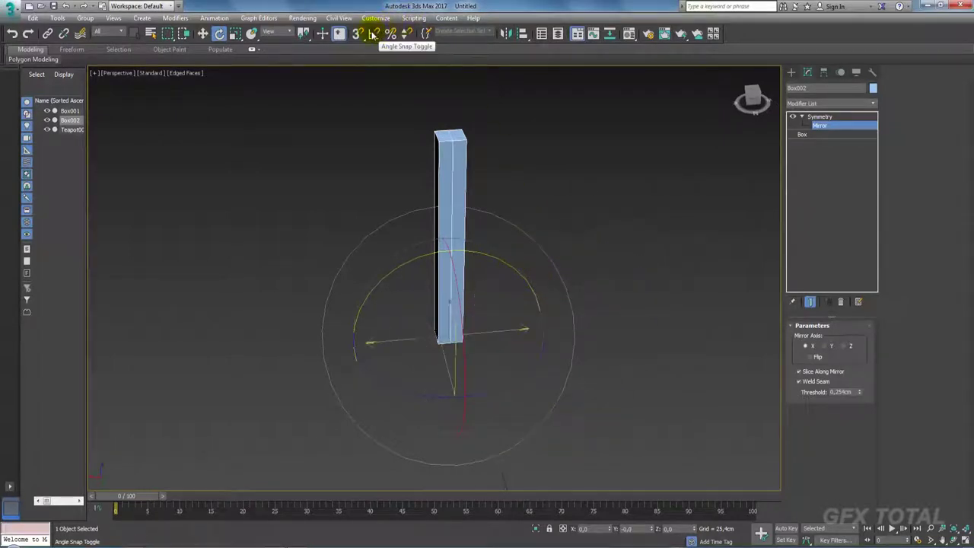
Turn on angle snap and rotate the mirror plane to swing the copy into an L shape
{"action": "left_click", "coordinate": [372, 35]}
{"action": "right_click", "coordinate": [373, 36]}
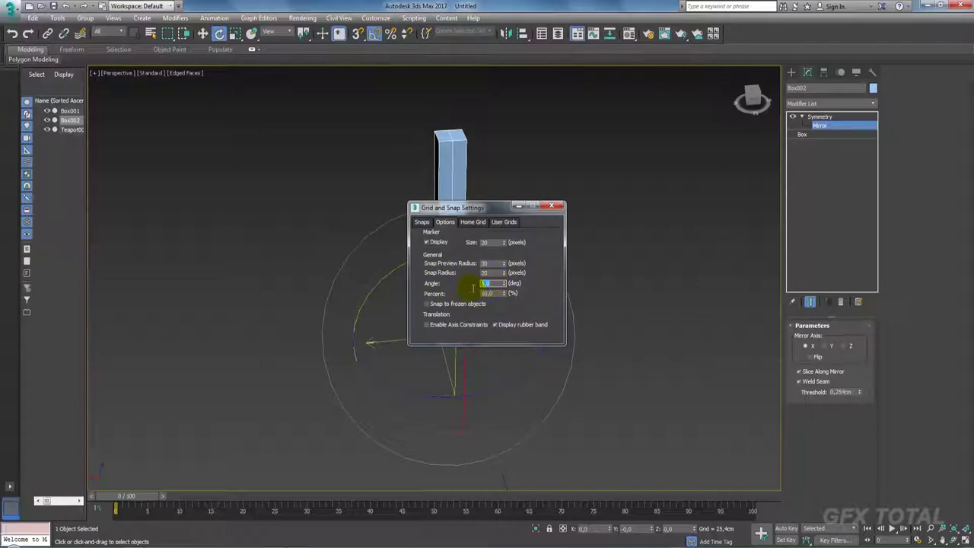
{"action": "left_click", "coordinate": [556, 209]}
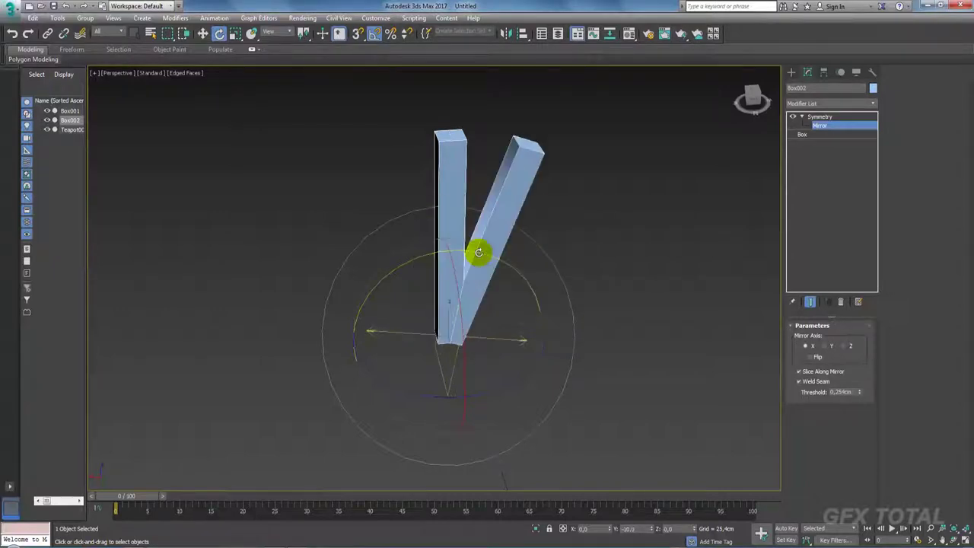
{"action": "left_click_drag", "start_coordinate": [472, 251], "coordinate": [495, 256]}
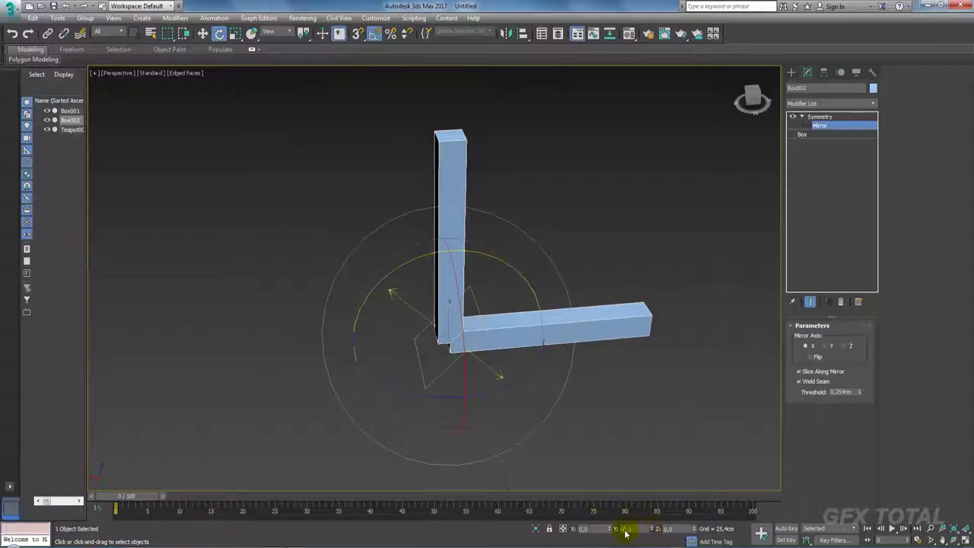
Isolate the L-shaped box and raise the mirrored bar until it meets the vertical bar
{"action": "scroll", "coordinate": [586, 431], "scroll_direction": "up", "scroll_amount": 1}
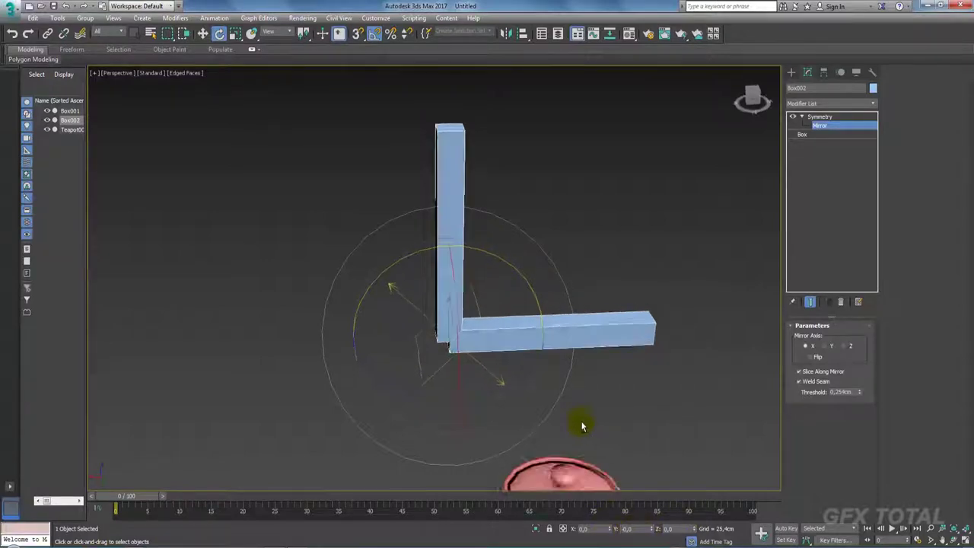
{"action": "scroll", "coordinate": [575, 386], "scroll_direction": "up", "scroll_amount": 2}
{"action": "scroll", "coordinate": [531, 356], "scroll_direction": "up", "scroll_amount": 2}
{"action": "scroll", "coordinate": [513, 372], "scroll_direction": "up", "scroll_amount": 2}
{"action": "middle_click_drag", "start_coordinate": [530, 378], "coordinate": [666, 443]}
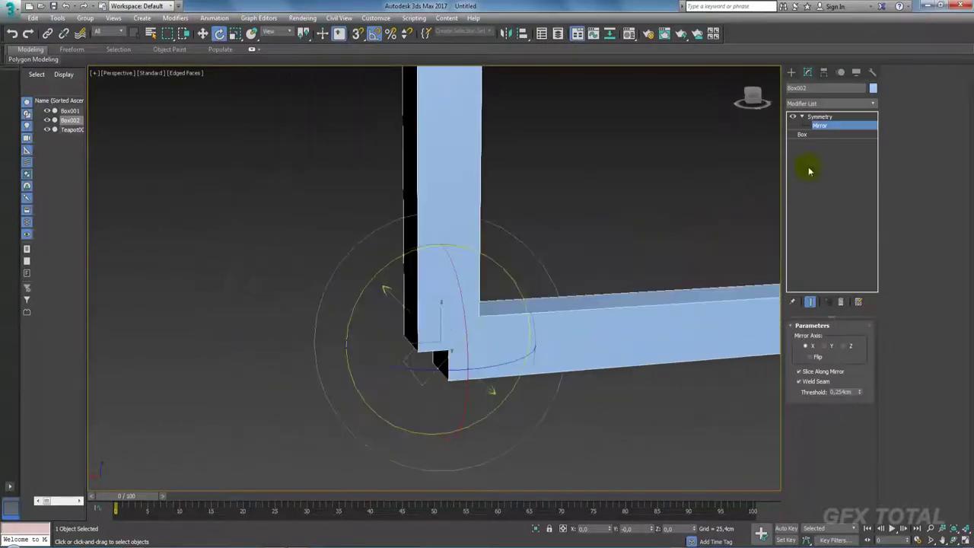
{"action": "left_click", "coordinate": [537, 531]}
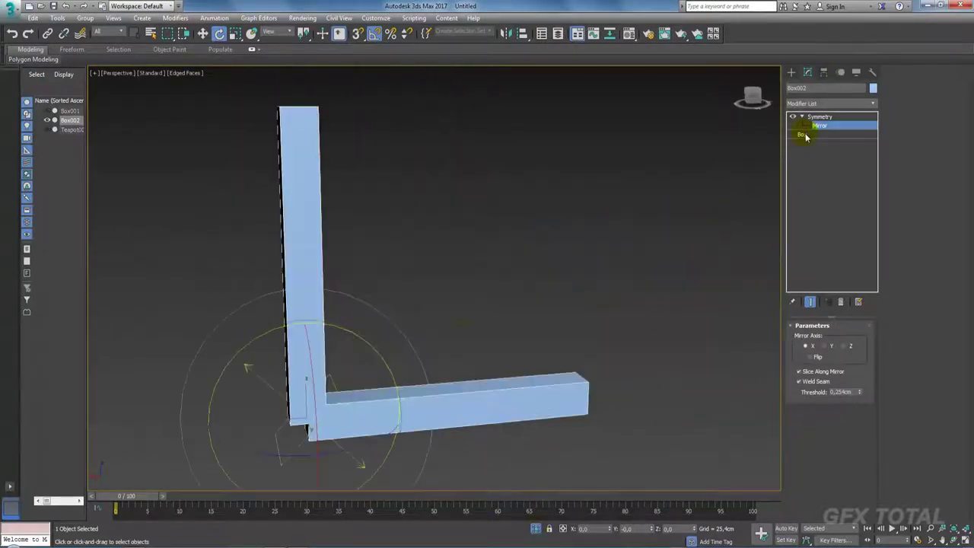
{"action": "key", "text": "w"}
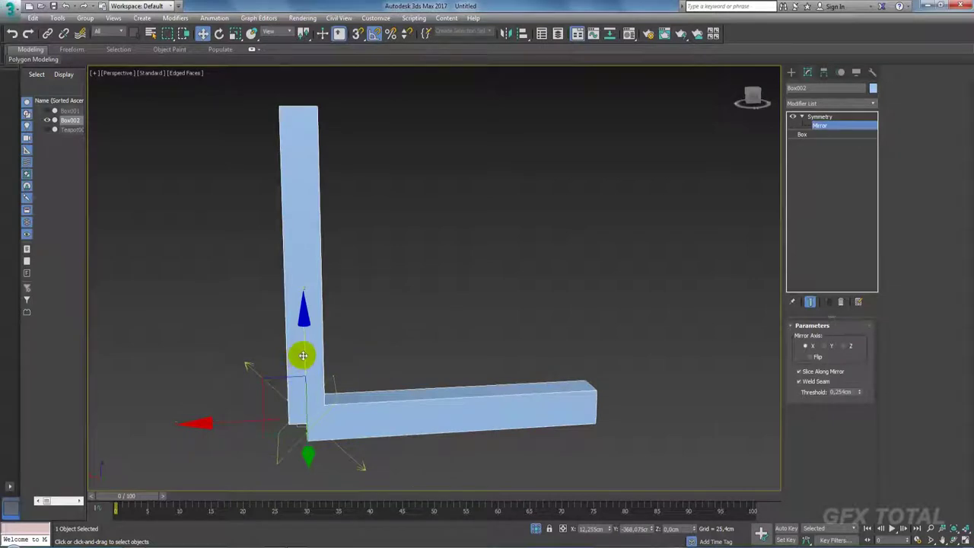
{"action": "left_click_drag", "start_coordinate": [303, 356], "coordinate": [309, 339]}
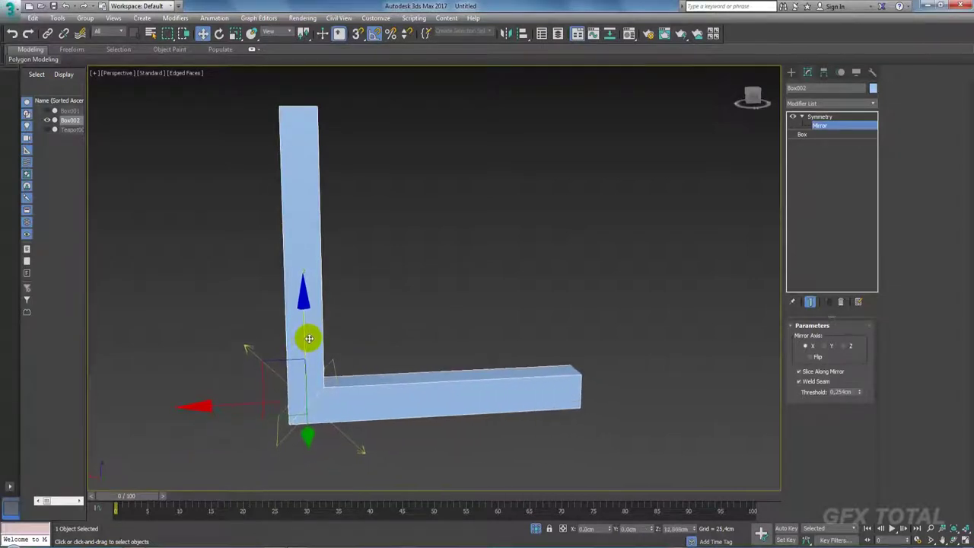
{"action": "scroll", "coordinate": [289, 387], "scroll_direction": "up", "scroll_amount": 3}
{"action": "mouse_move", "coordinate": [348, 394]}
{"action": "middle_mouse_down", "text": "alt"}
{"action": "mouse_move", "coordinate": [376, 359]}
{"action": "mouse_move", "coordinate": [398, 364]}
{"action": "mouse_move", "coordinate": [381, 370]}
{"action": "mouse_move", "coordinate": [495, 322]}
{"action": "middle_mouse_up", "text": "alt"}
{"action": "left_click", "coordinate": [810, 121]}
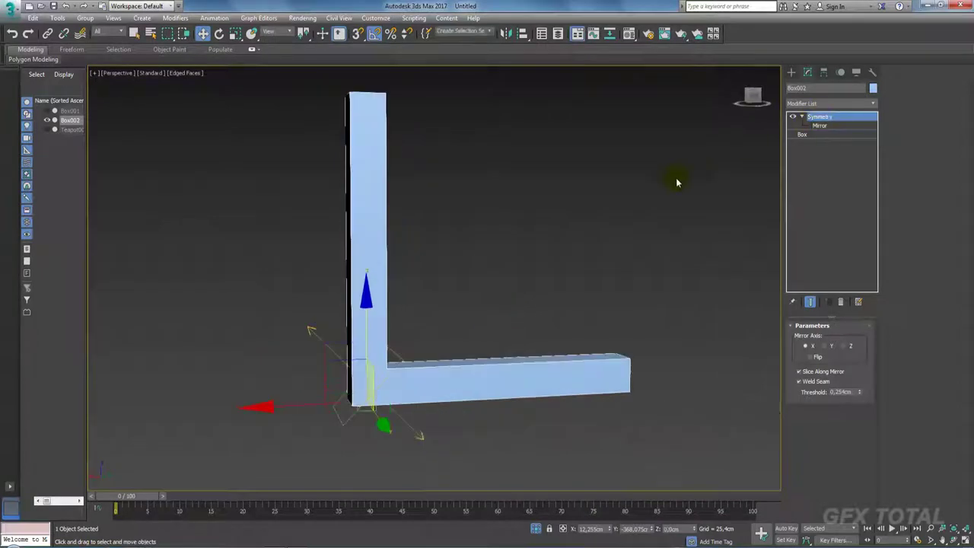
{"action": "scroll", "coordinate": [676, 182], "scroll_direction": "down", "scroll_amount": 5}
Add another Symmetry and move its mirror plane right to form a U shape
{"action": "left_click", "coordinate": [876, 104]}
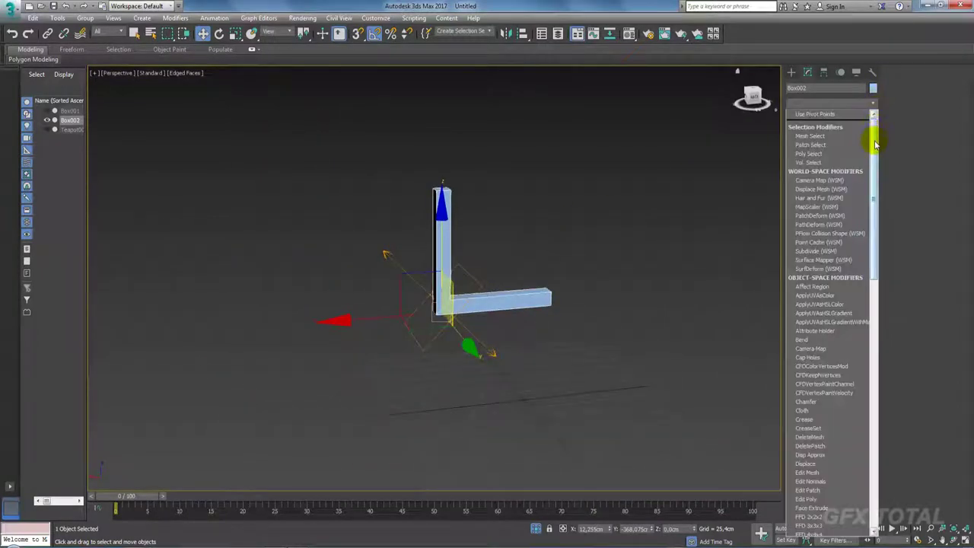
{"action": "left_click_drag", "start_coordinate": [873, 135], "coordinate": [875, 457]}
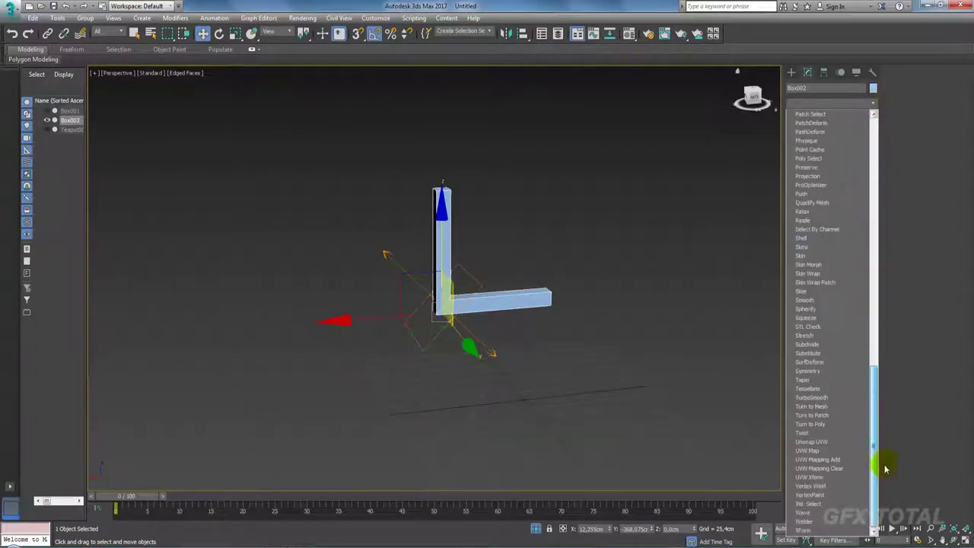
{"action": "left_click", "coordinate": [808, 370]}
{"action": "left_click", "coordinate": [801, 117]}
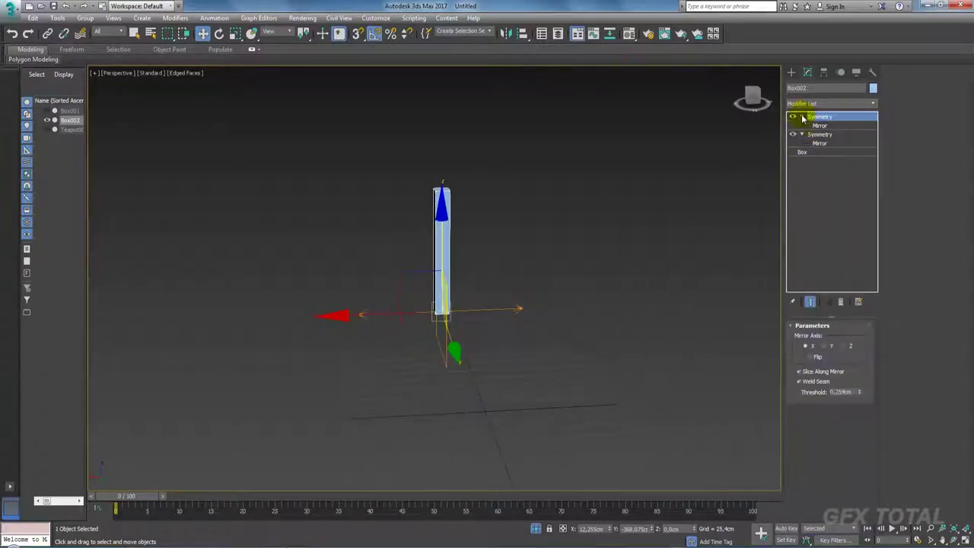
{"action": "left_click", "coordinate": [817, 127]}
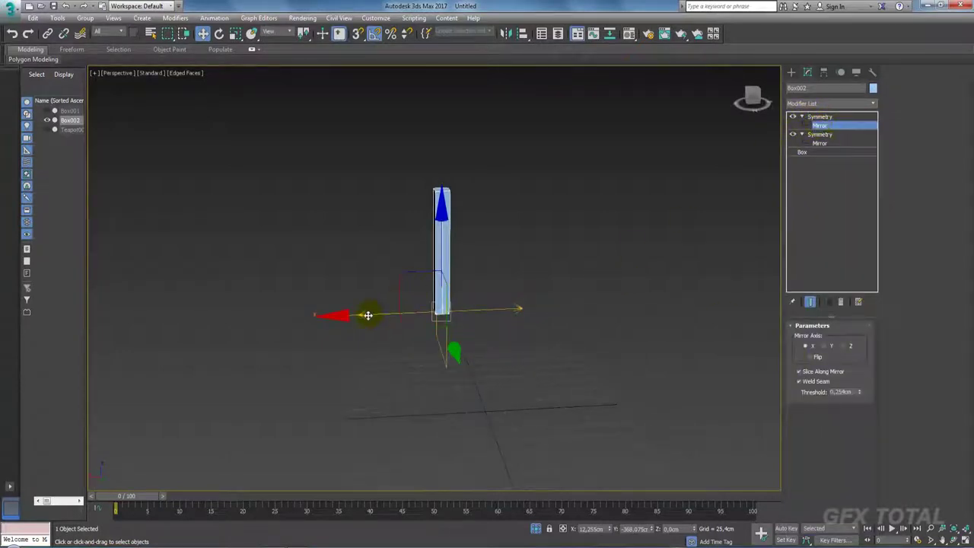
{"action": "left_click_drag", "start_coordinate": [366, 314], "coordinate": [430, 318]}
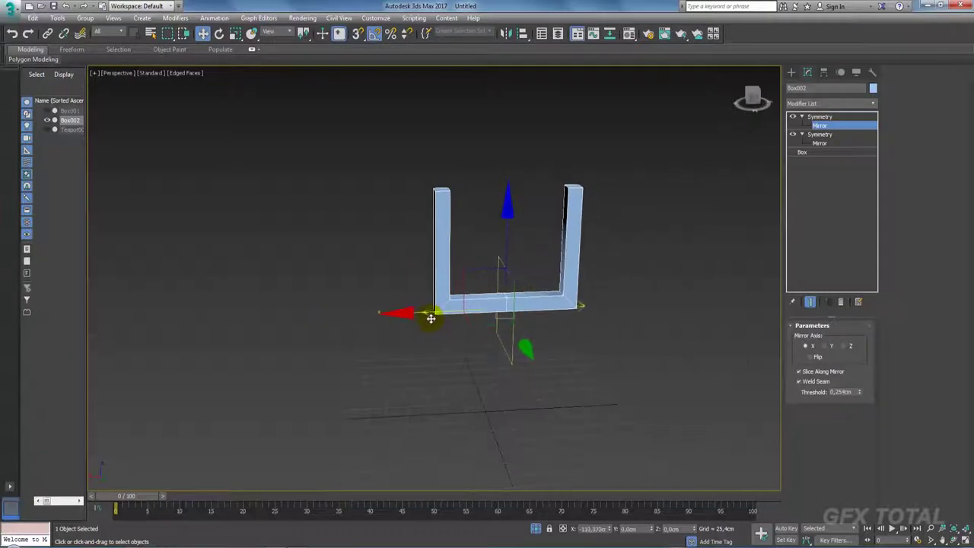
{"action": "middle_click_drag", "start_coordinate": [589, 298], "coordinate": [481, 217], "text": "alt"}
{"action": "middle_click_drag", "start_coordinate": [635, 231], "coordinate": [604, 269]}
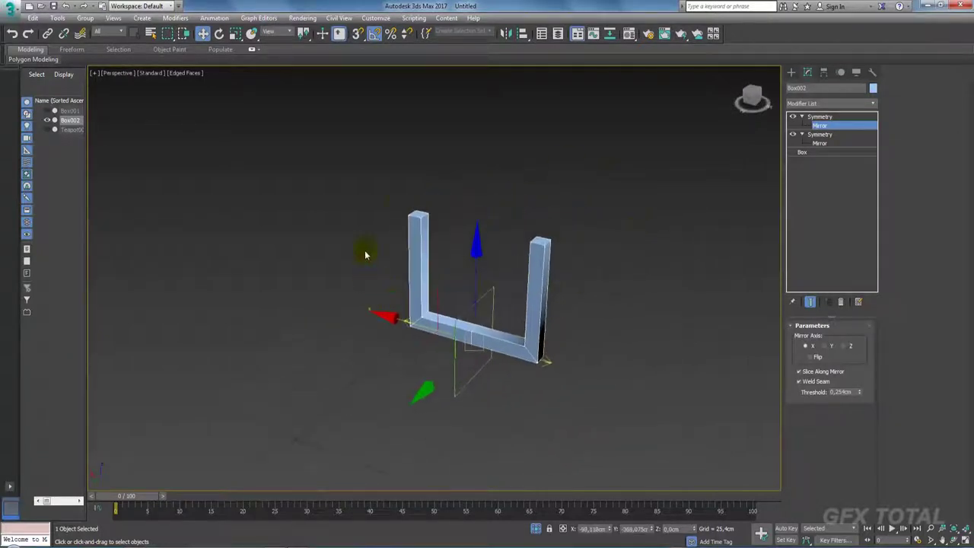
{"action": "middle_click_drag", "start_coordinate": [400, 204], "coordinate": [456, 246], "text": "alt"}
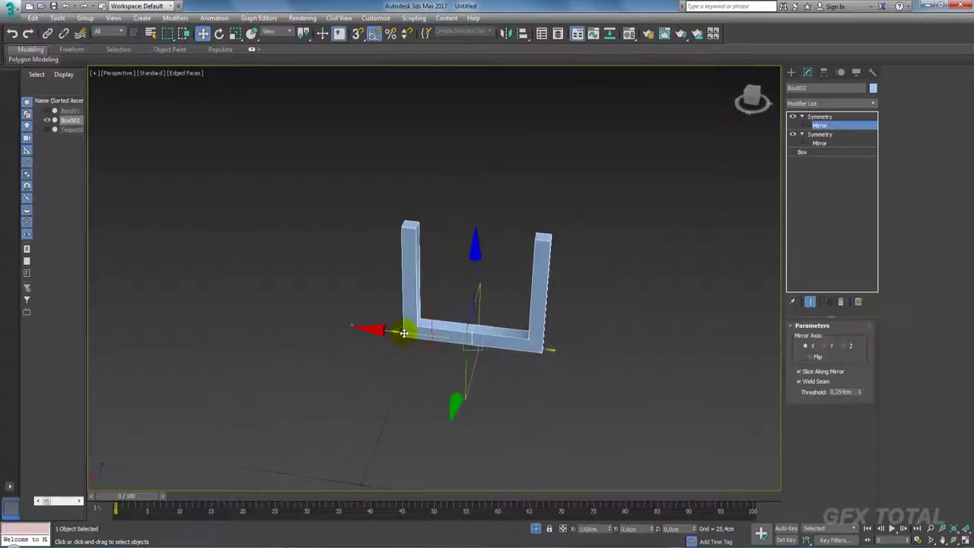
{"action": "left_click_drag", "start_coordinate": [402, 337], "coordinate": [406, 333]}
{"action": "left_click", "coordinate": [818, 116]}
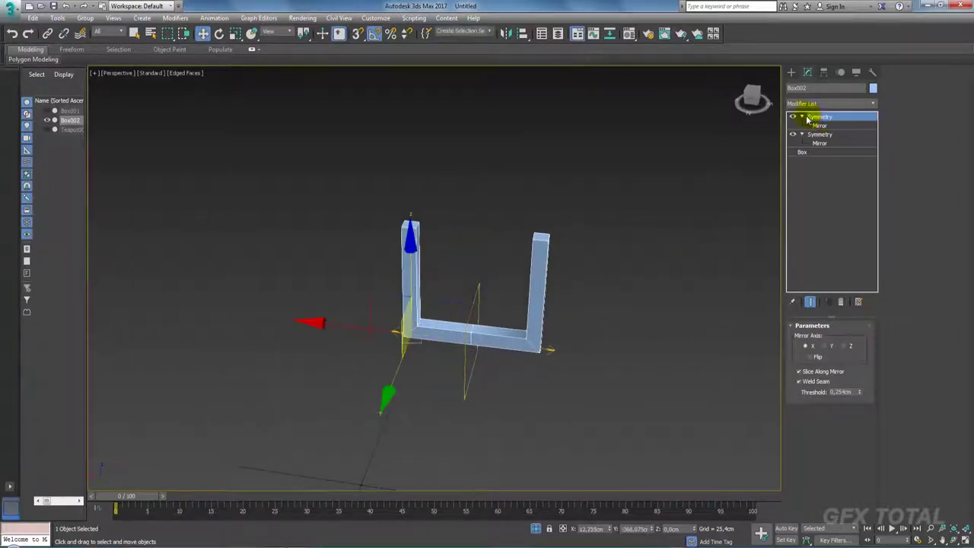
{"action": "left_click", "coordinate": [802, 117]}
{"action": "left_click", "coordinate": [802, 126]}
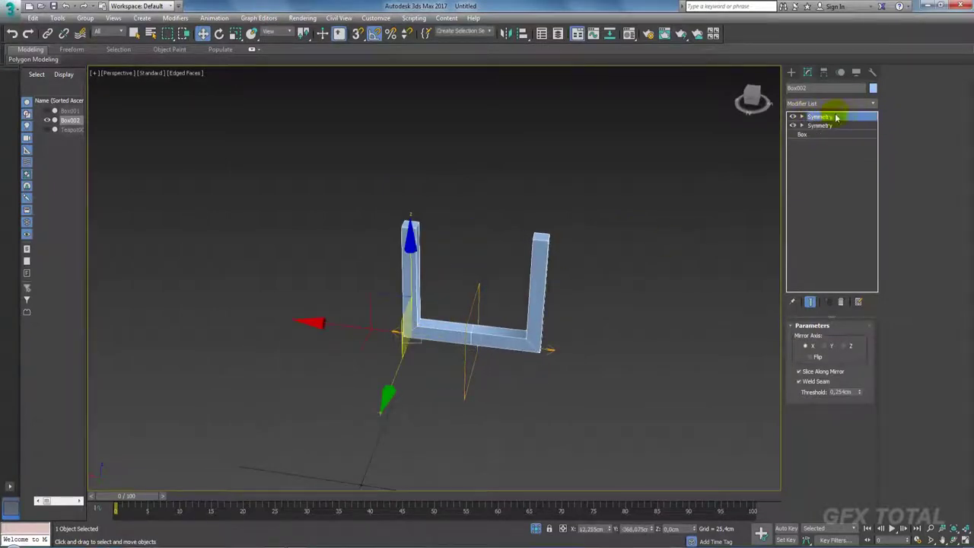
Add a Z-axis Symmetry with Flip and raise its mirror plane to close a taller frame
{"action": "left_click", "coordinate": [873, 106]}
{"action": "scroll", "coordinate": [864, 456], "scroll_direction": "down", "scroll_amount": 10}
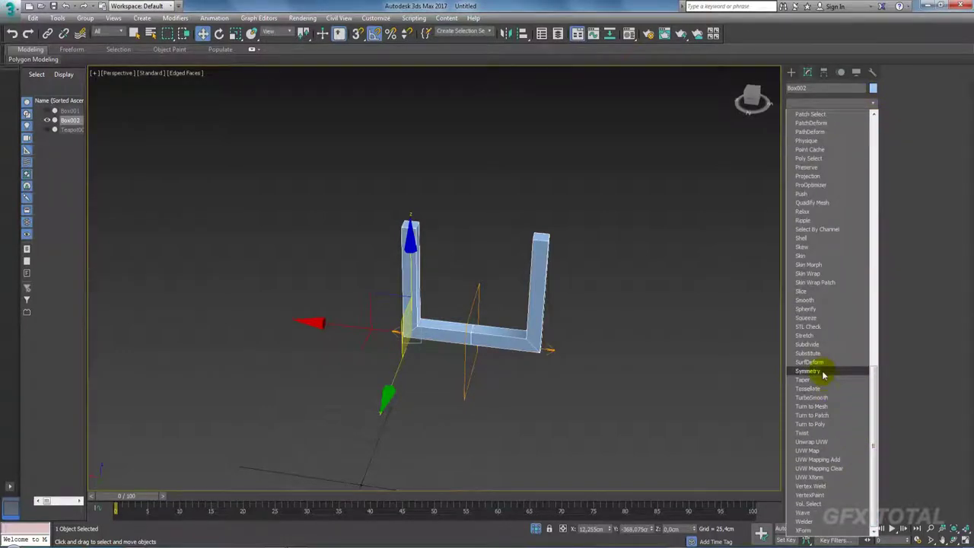
{"action": "left_click", "coordinate": [809, 371]}
{"action": "left_click", "coordinate": [845, 346]}
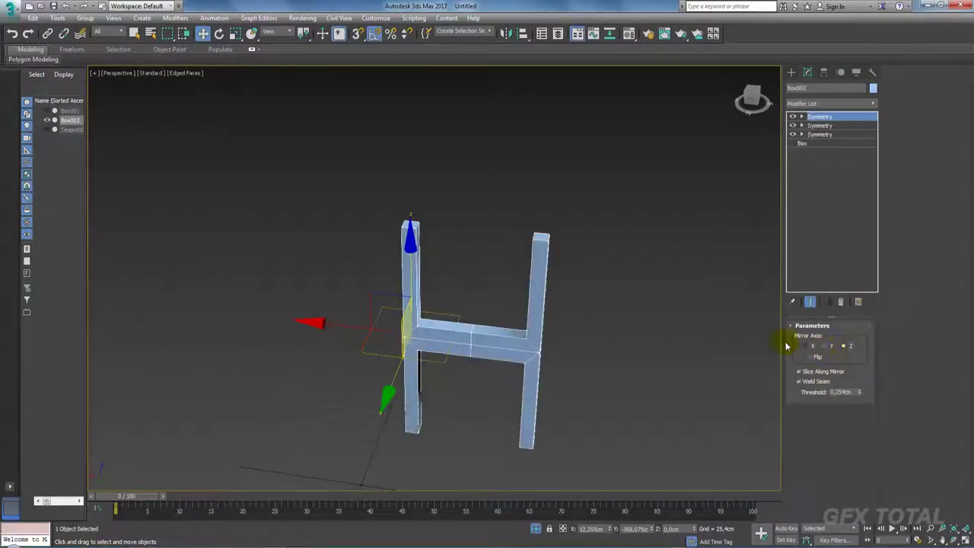
{"action": "middle_click_drag", "start_coordinate": [602, 339], "coordinate": [629, 322], "text": "alt"}
{"action": "left_click", "coordinate": [801, 116]}
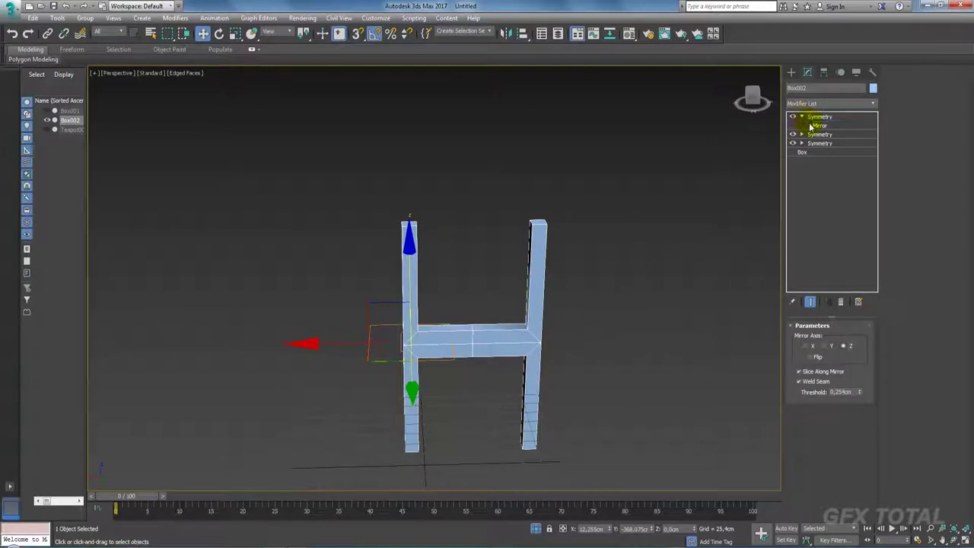
{"action": "left_click", "coordinate": [819, 125]}
{"action": "left_click_drag", "start_coordinate": [406, 271], "coordinate": [414, 211]}
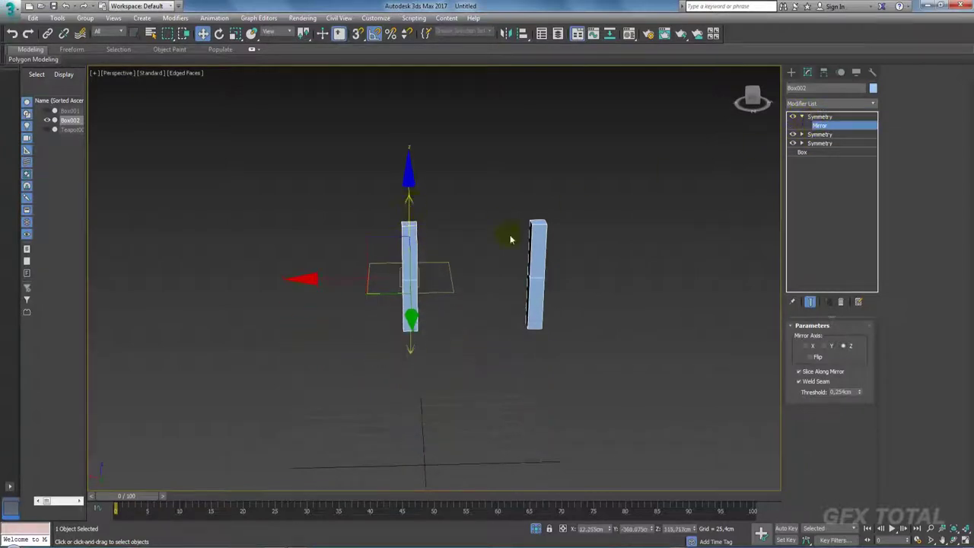
{"action": "left_click", "coordinate": [806, 358]}
{"action": "middle_click_drag", "start_coordinate": [691, 328], "coordinate": [490, 211], "text": "alt"}
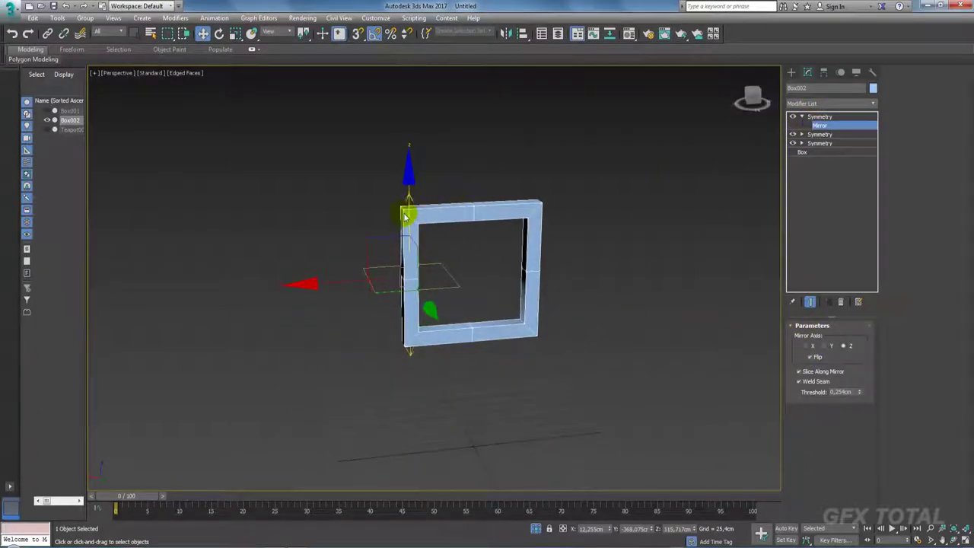
{"action": "left_click_drag", "start_coordinate": [409, 212], "coordinate": [404, 200]}
{"action": "middle_click_drag", "start_coordinate": [404, 200], "coordinate": [561, 206], "text": "alt"}
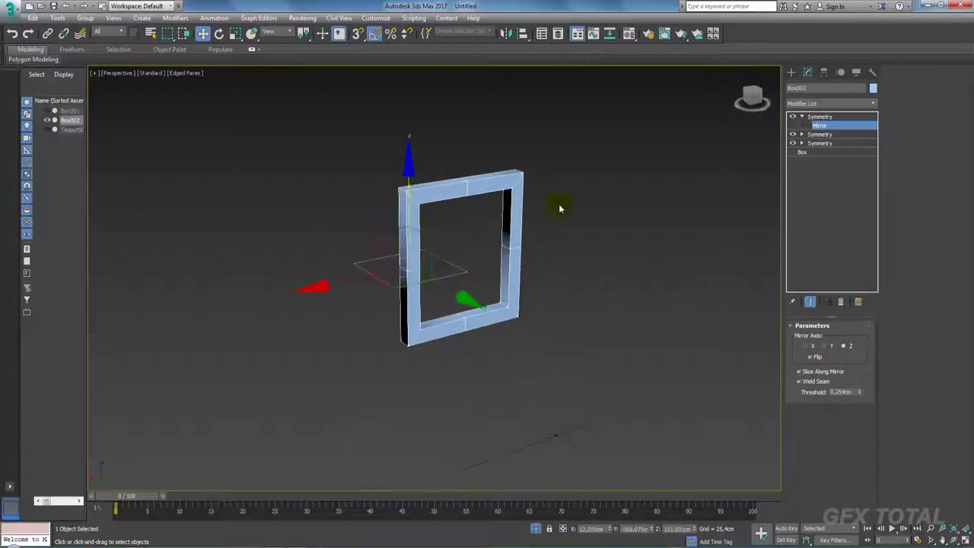
{"action": "left_click", "coordinate": [835, 117]}
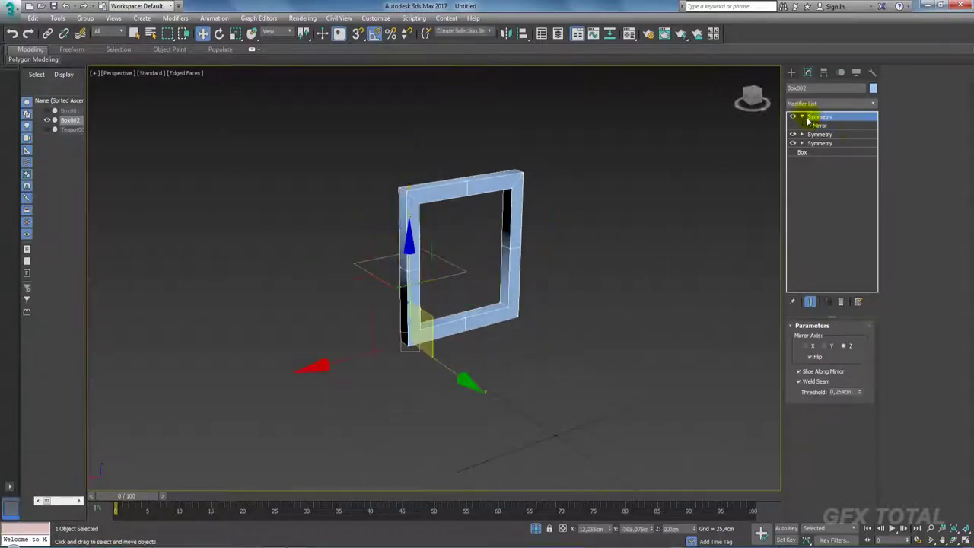
Add a fourth Symmetry modifier and flip its X-axis mirror to create a second frame
{"action": "left_click", "coordinate": [873, 105]}
{"action": "left_click_drag", "start_coordinate": [874, 120], "coordinate": [876, 428]}
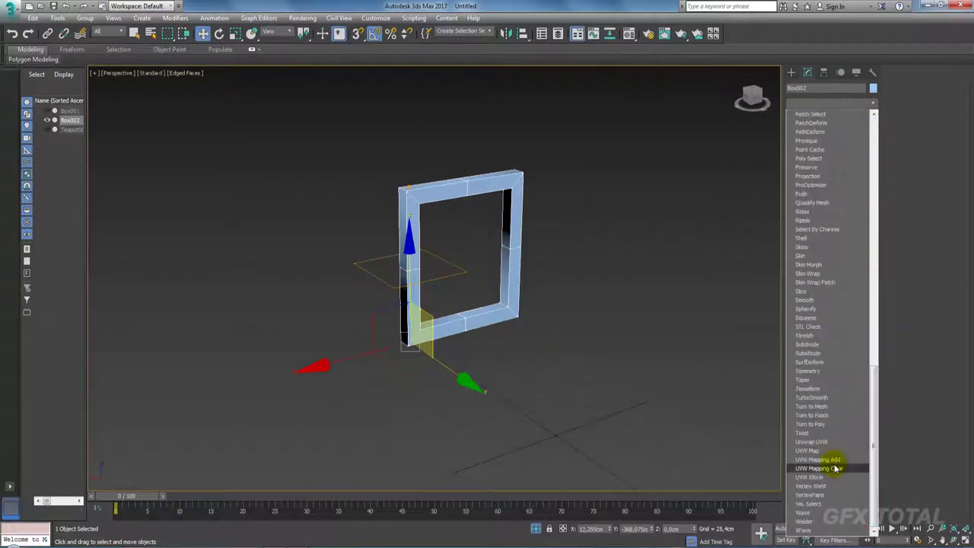
{"action": "left_click", "coordinate": [808, 371]}
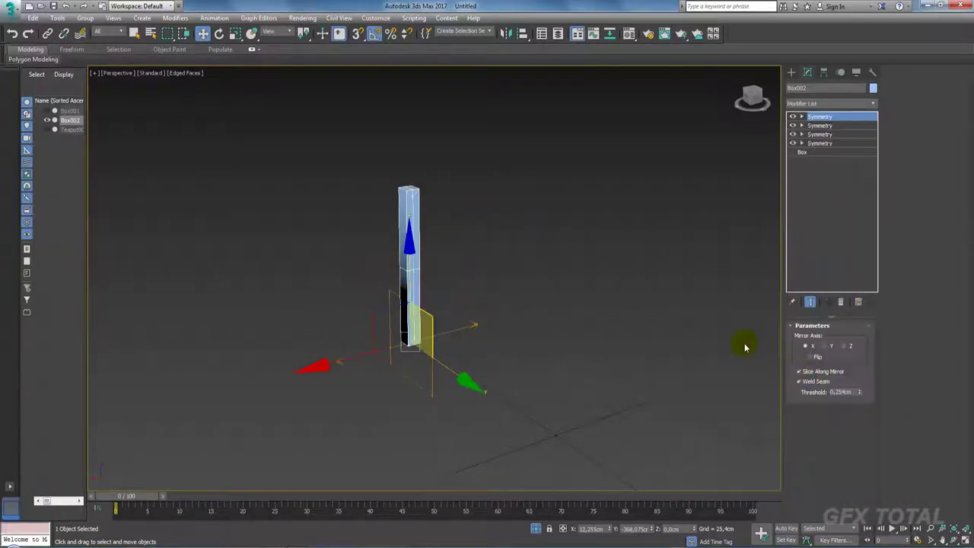
{"action": "left_click", "coordinate": [802, 116]}
{"action": "left_click", "coordinate": [819, 126]}
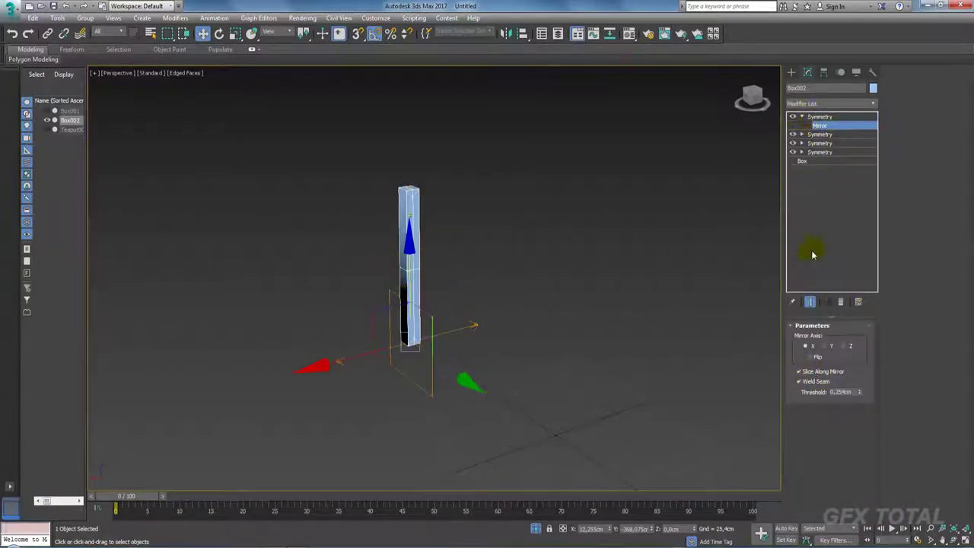
{"action": "left_click", "coordinate": [810, 357]}
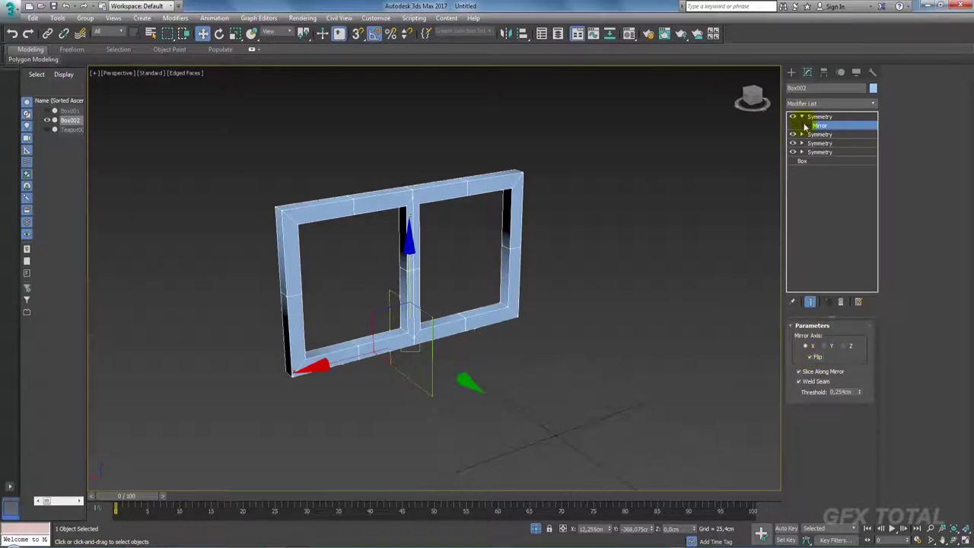
Rotate the new mirror plane about Z until the two frames meet at a right-angled corner
{"action": "key", "text": "e"}
{"action": "left_click_drag", "start_coordinate": [430, 386], "coordinate": [455, 382]}
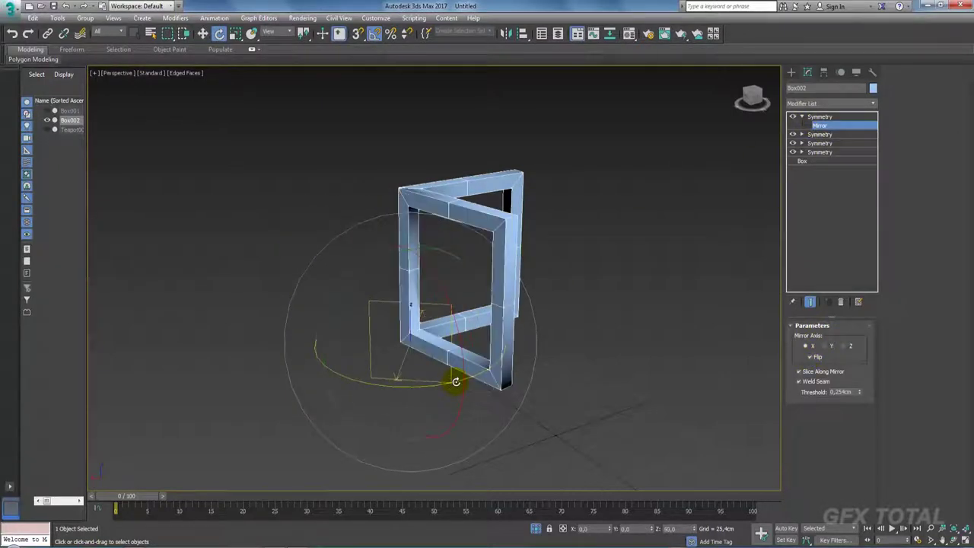
{"action": "left_click_drag", "start_coordinate": [455, 381], "coordinate": [487, 303]}
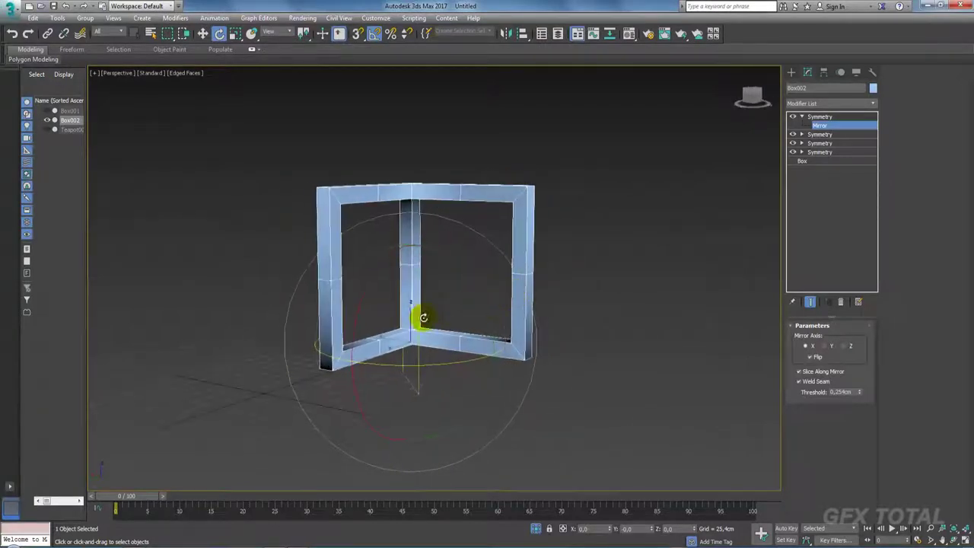
{"action": "left_click_drag", "start_coordinate": [488, 303], "coordinate": [435, 181]}
{"action": "left_click", "coordinate": [820, 118]}
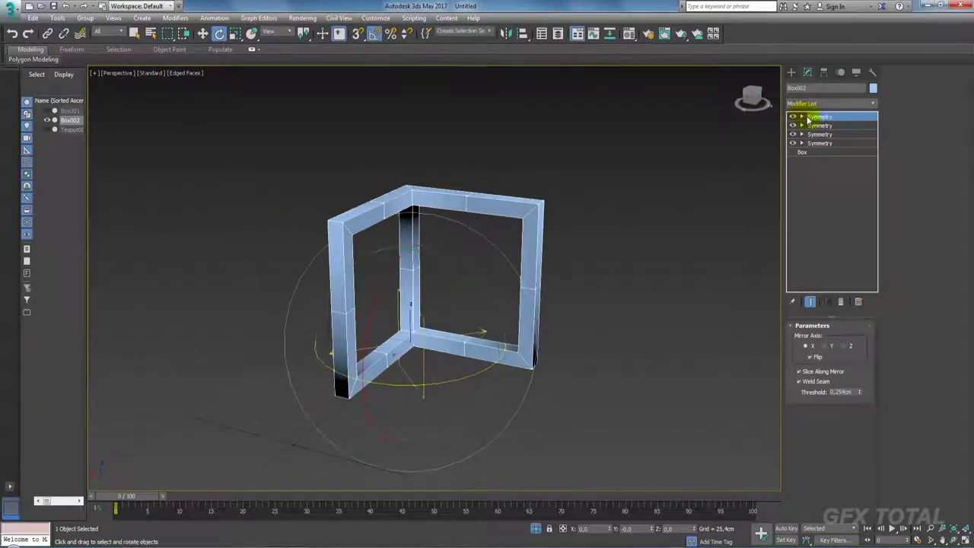
Add a fifth Symmetry modifier and slide its mirror plane right to form a cube frame
{"action": "left_click", "coordinate": [873, 102]}
{"action": "left_click_drag", "start_coordinate": [874, 135], "coordinate": [884, 431]}
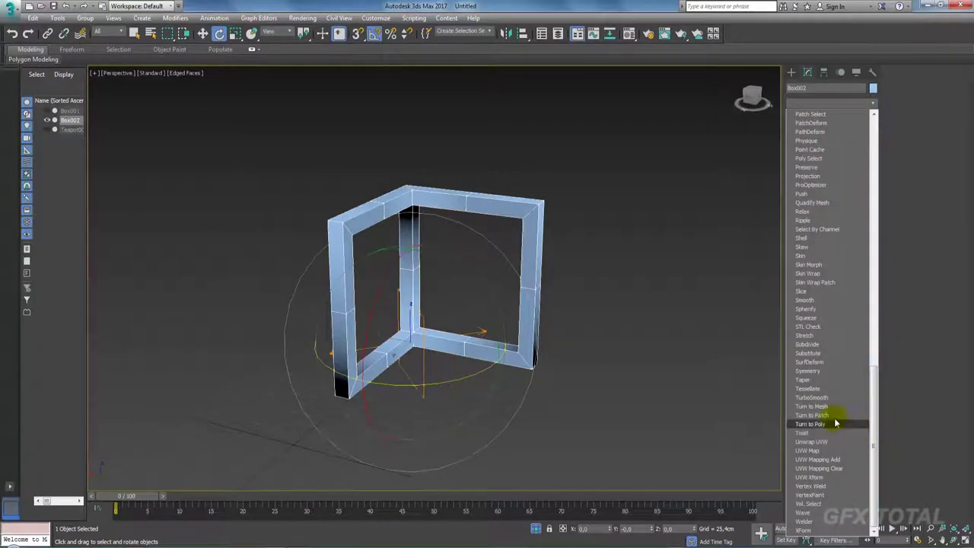
{"action": "left_click", "coordinate": [813, 371]}
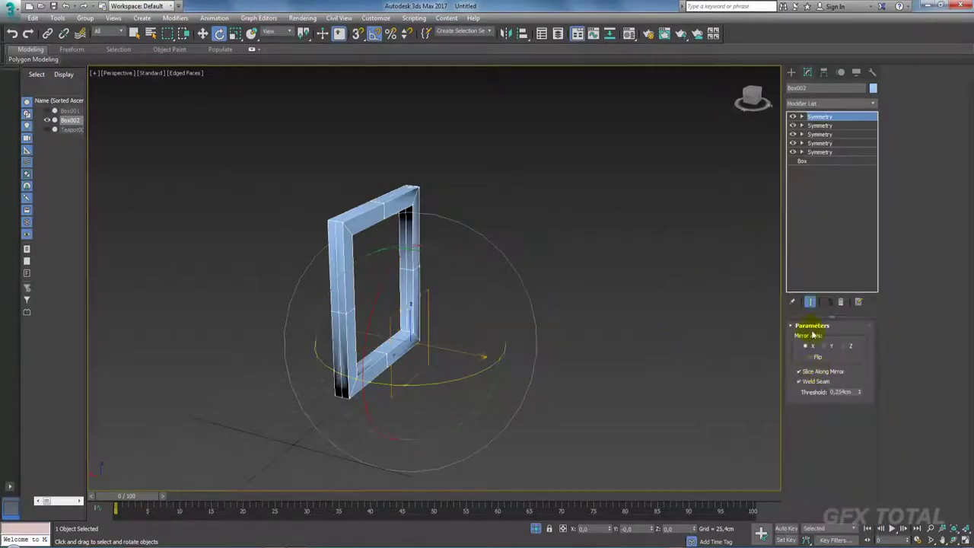
{"action": "left_click", "coordinate": [802, 116]}
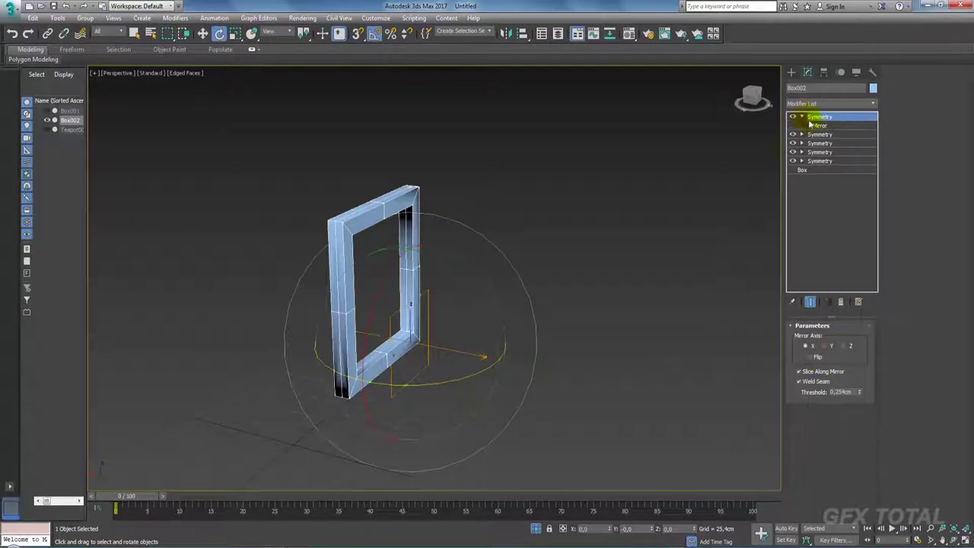
{"action": "left_click", "coordinate": [819, 125]}
{"action": "key", "text": "w"}
{"action": "left_click_drag", "start_coordinate": [346, 332], "coordinate": [398, 342]}
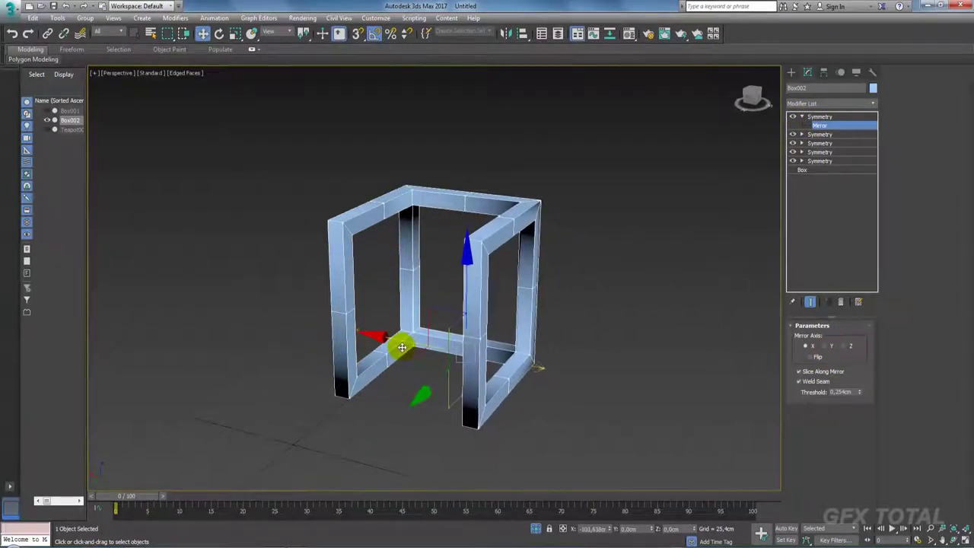
Stack a sixth Symmetry modifier on top, mirroring along the Y axis
{"action": "left_click", "coordinate": [810, 118]}
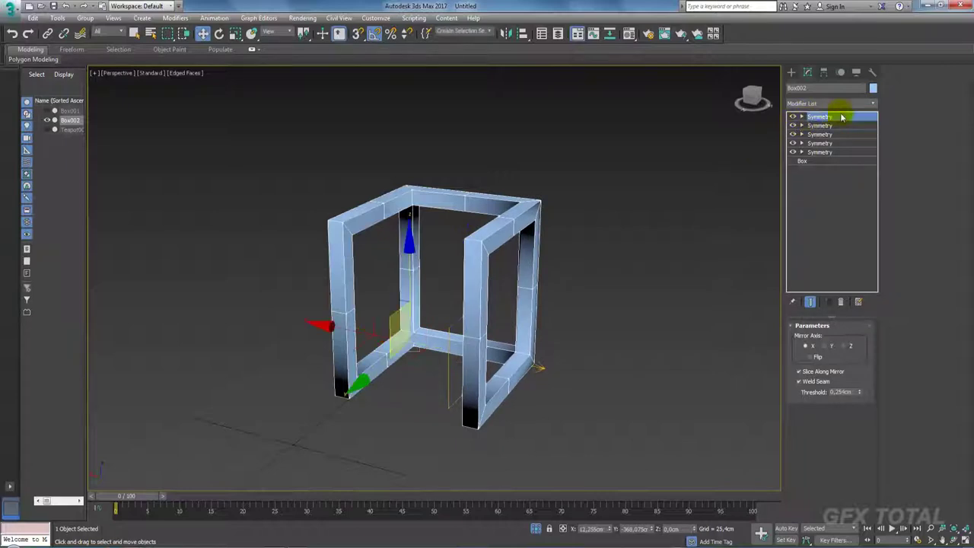
{"action": "left_click", "coordinate": [872, 103]}
{"action": "left_click_drag", "start_coordinate": [876, 148], "coordinate": [874, 452]}
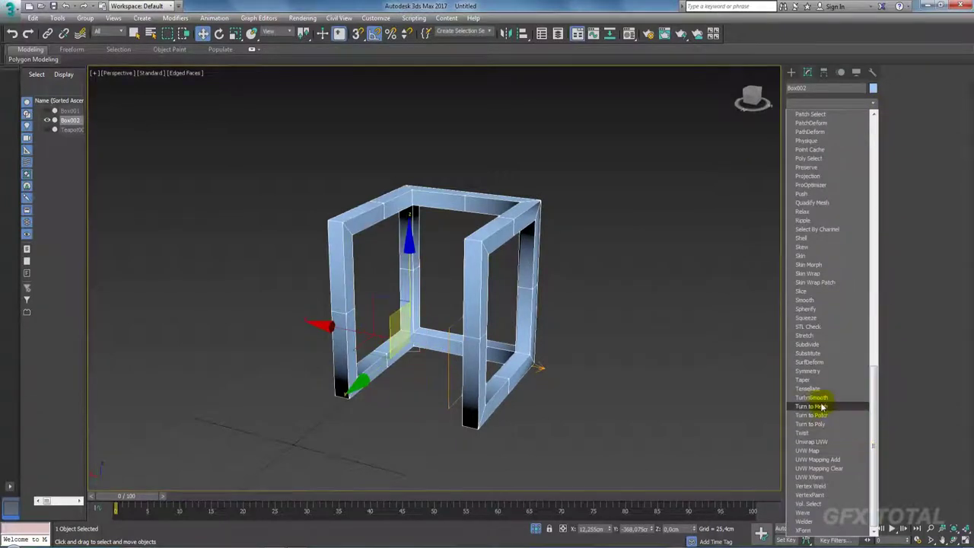
{"action": "left_click", "coordinate": [806, 370]}
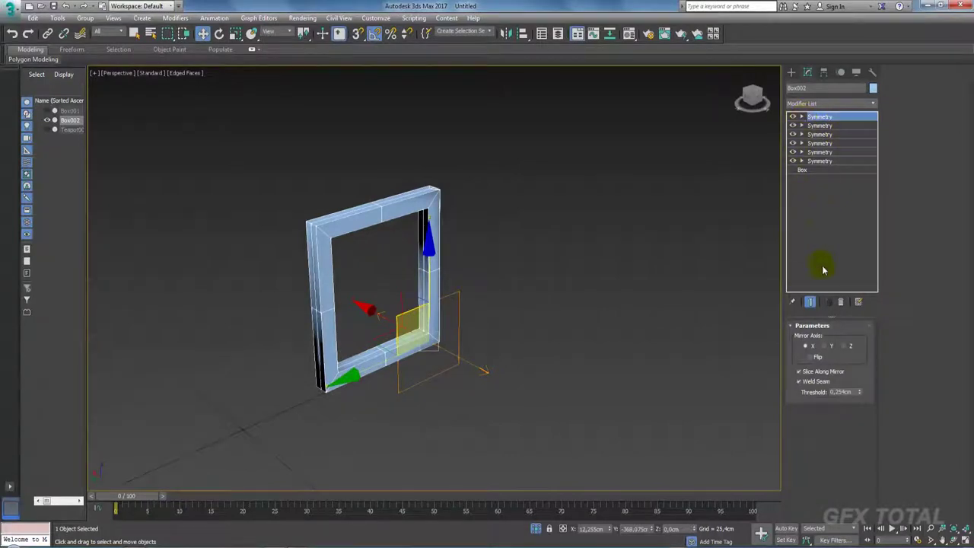
{"action": "left_click", "coordinate": [829, 346]}
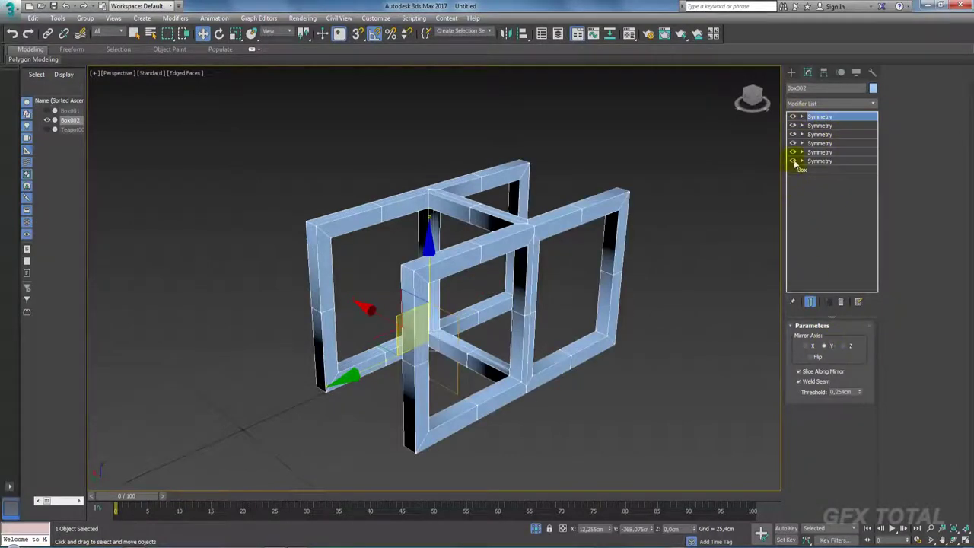
Slide the top Symmetry's mirror plane and enable Flip to close the cube frame
{"action": "left_click", "coordinate": [803, 118]}
{"action": "left_click", "coordinate": [820, 125]}
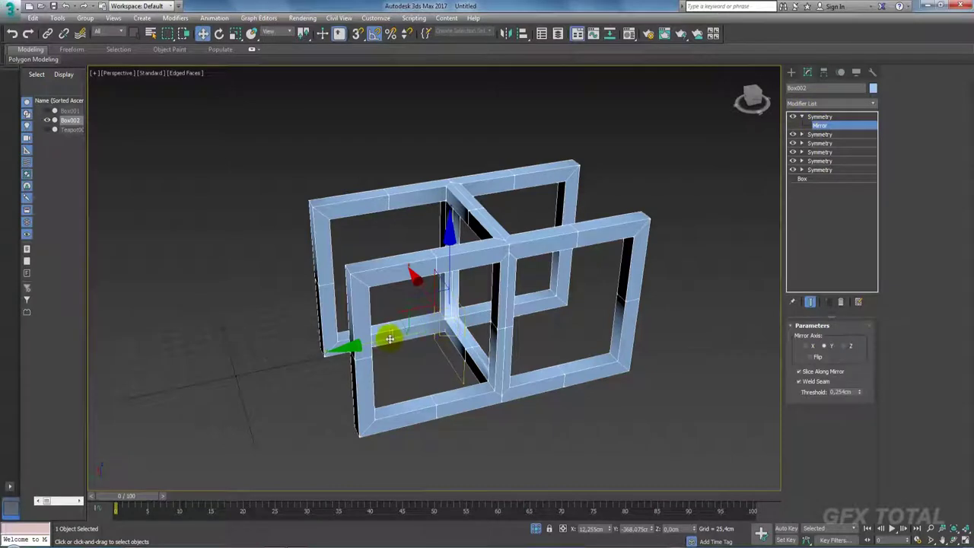
{"action": "mouse_move", "coordinate": [391, 338]}
{"action": "left_mouse_down"}
{"action": "mouse_move", "coordinate": [331, 343]}
{"action": "mouse_move", "coordinate": [522, 361]}
{"action": "left_mouse_up"}
{"action": "left_click", "coordinate": [810, 357]}
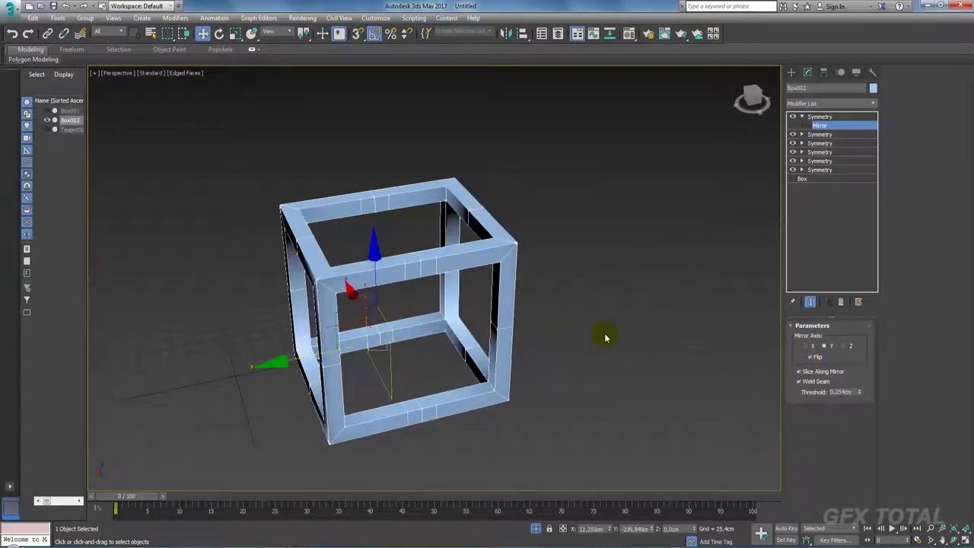
{"action": "left_click_drag", "start_coordinate": [326, 355], "coordinate": [320, 355]}
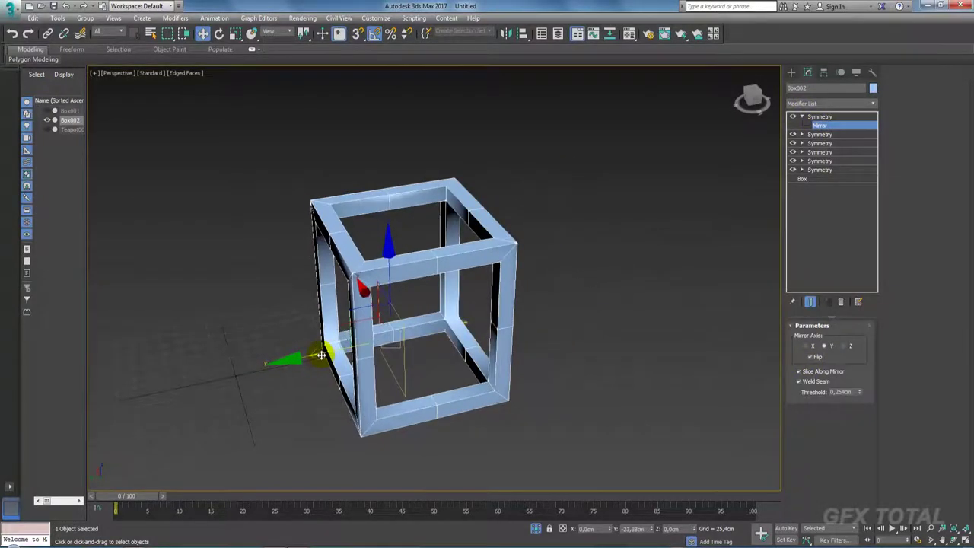
Unhide the box and pink teapots and orbit around the cube frame beside them
{"action": "mouse_move", "coordinate": [327, 348]}
{"action": "middle_mouse_down", "text": "alt"}
{"action": "mouse_move", "coordinate": [497, 337]}
{"action": "mouse_move", "coordinate": [555, 398]}
{"action": "mouse_move", "coordinate": [544, 374]}
{"action": "middle_mouse_up", "text": "alt"}
{"action": "scroll", "coordinate": [571, 278], "scroll_direction": "down", "scroll_amount": 5}
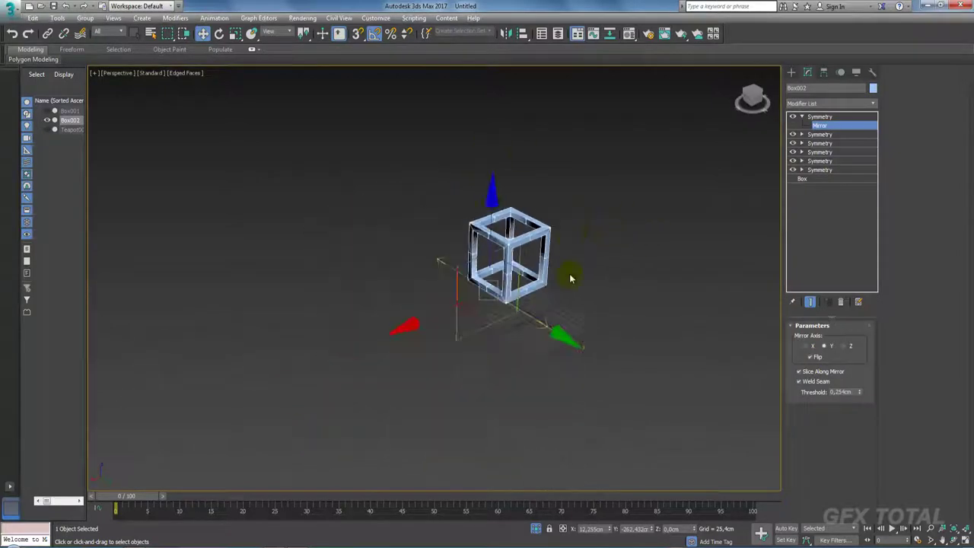
{"action": "left_click", "coordinate": [536, 529]}
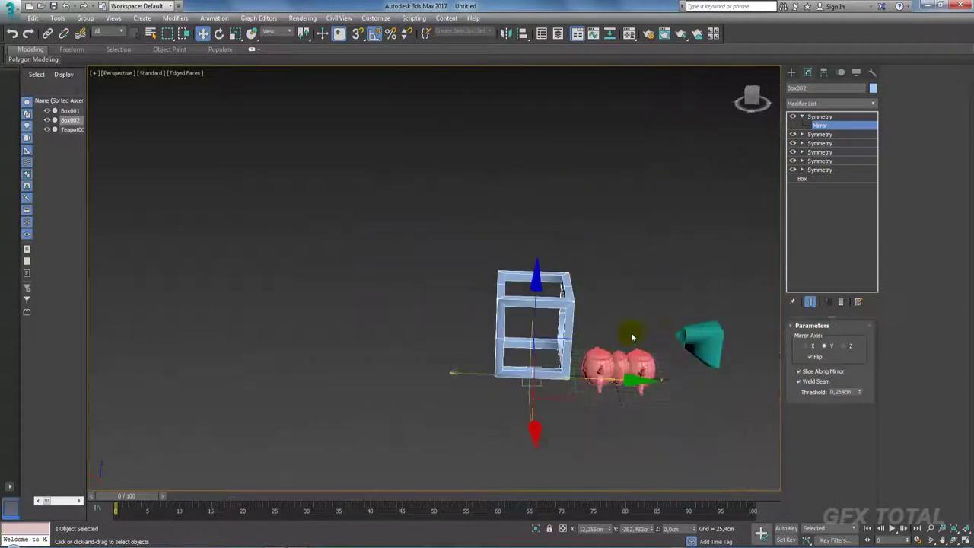
{"action": "scroll", "coordinate": [584, 286], "scroll_direction": "up", "scroll_amount": 5}
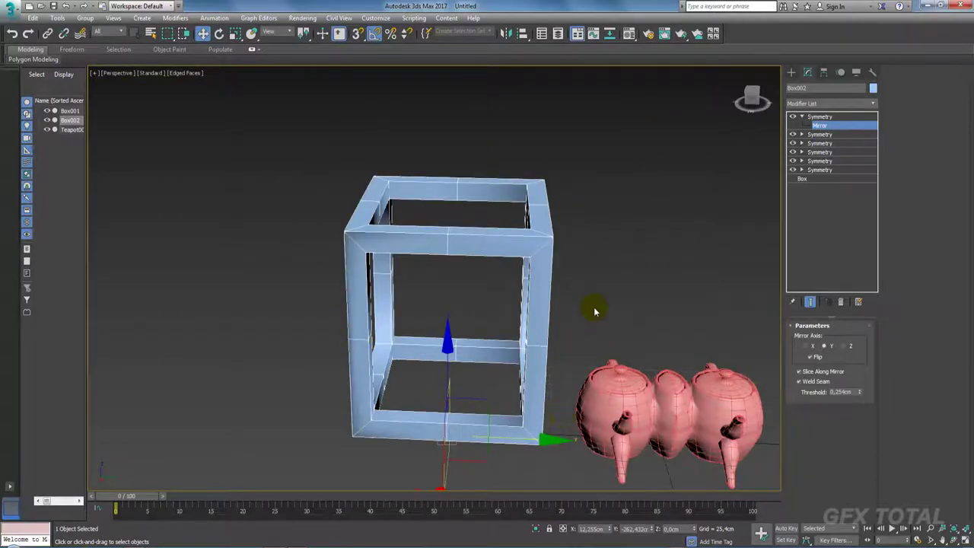
{"action": "mouse_move", "coordinate": [592, 312]}
{"action": "middle_mouse_down", "text": "alt"}
{"action": "mouse_move", "coordinate": [570, 317]}
{"action": "mouse_move", "coordinate": [481, 287]}
{"action": "middle_mouse_up", "text": "alt"}
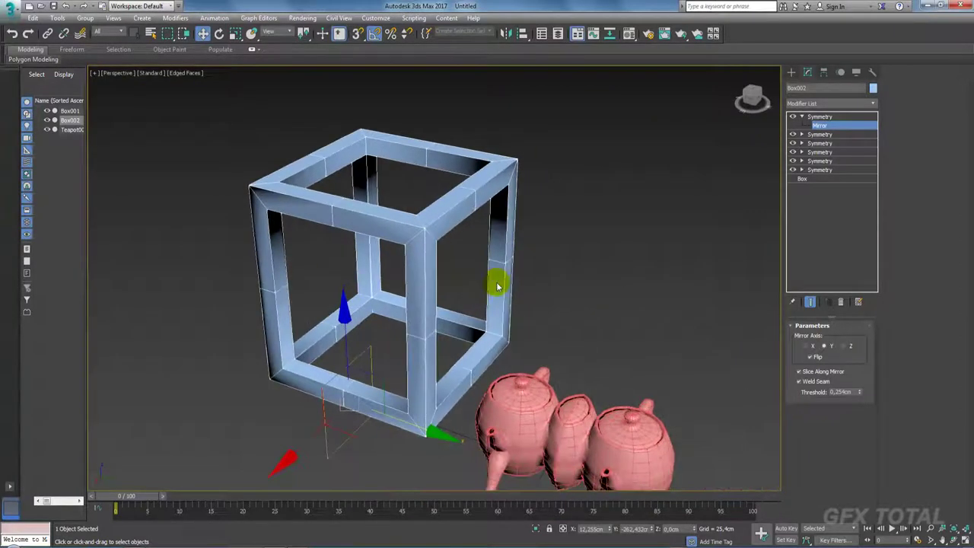
{"action": "middle_click_drag", "start_coordinate": [434, 199], "coordinate": [446, 203]}
{"action": "left_click", "coordinate": [826, 126]}
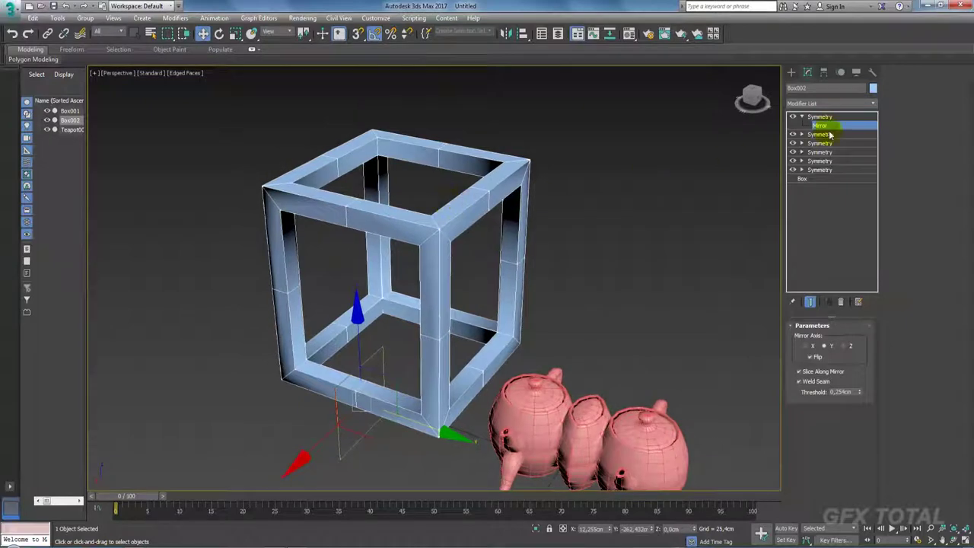
Rotate the mirror planes of the top, second and third Symmetry modifiers to skew the copies
{"action": "key", "text": "e"}
{"action": "mouse_move", "coordinate": [363, 396]}
{"action": "left_mouse_down"}
{"action": "mouse_move", "coordinate": [327, 397]}
{"action": "mouse_move", "coordinate": [338, 392]}
{"action": "left_mouse_up"}
{"action": "left_click", "coordinate": [820, 143]}
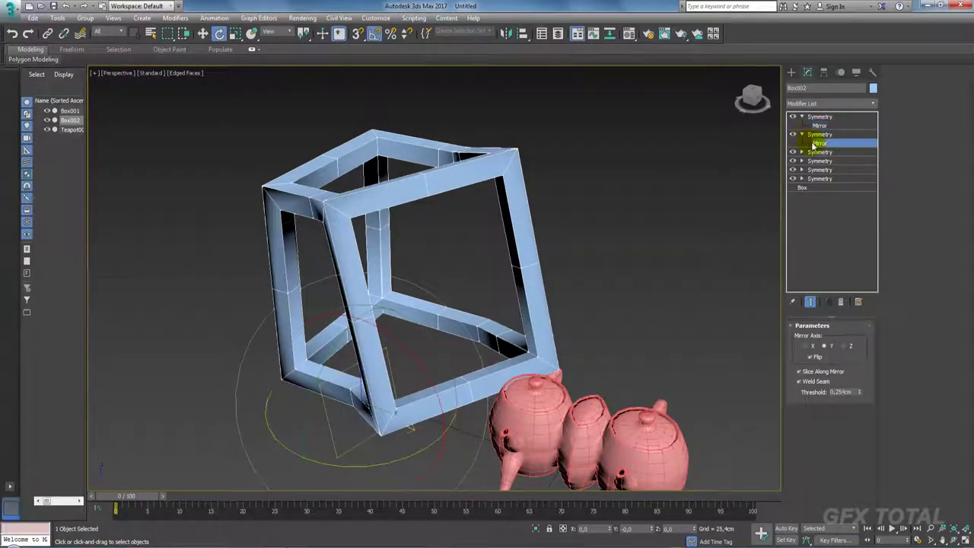
{"action": "left_click_drag", "start_coordinate": [370, 330], "coordinate": [537, 254]}
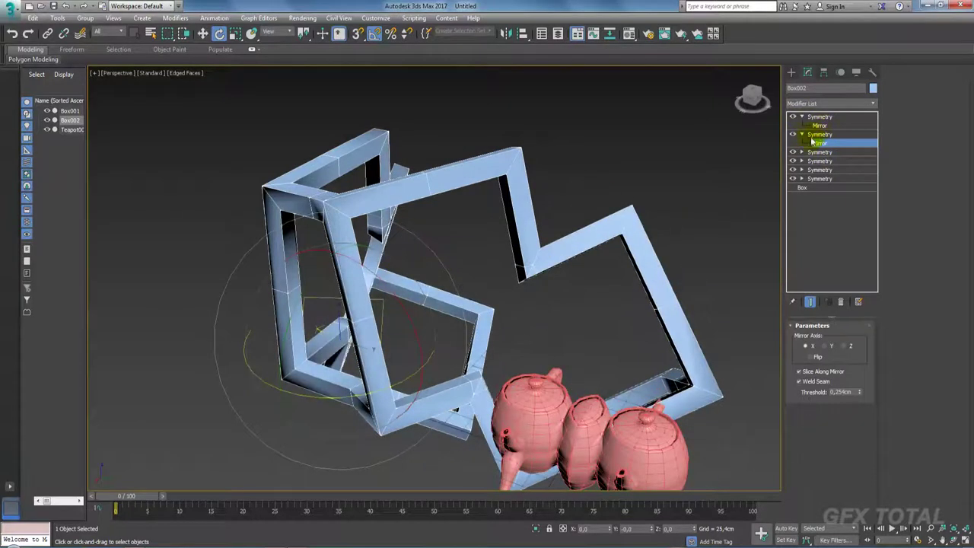
{"action": "left_click", "coordinate": [802, 152]}
{"action": "left_click", "coordinate": [820, 161]}
{"action": "left_click_drag", "start_coordinate": [327, 362], "coordinate": [268, 386]}
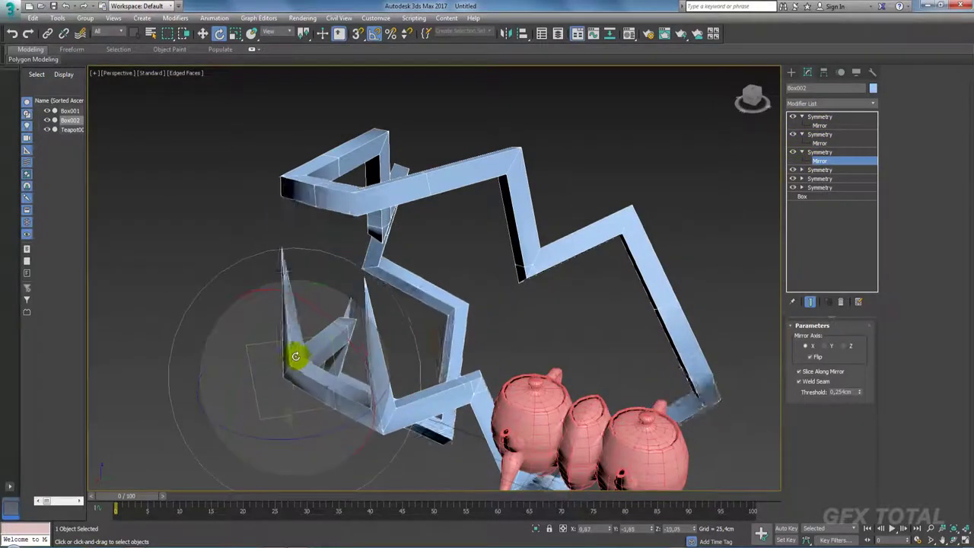
{"action": "middle_click_drag", "start_coordinate": [268, 386], "coordinate": [609, 220], "text": "alt"}
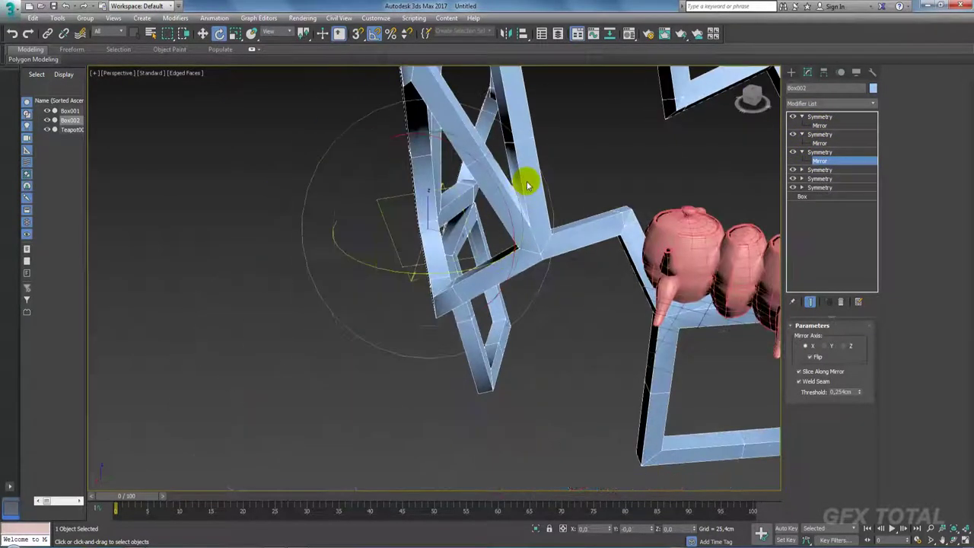
Rotate the fourth, fifth and sixth Symmetry mirror planes, twisting the frames into a zigzag lattice
{"action": "left_click", "coordinate": [802, 169]}
{"action": "left_click", "coordinate": [820, 178]}
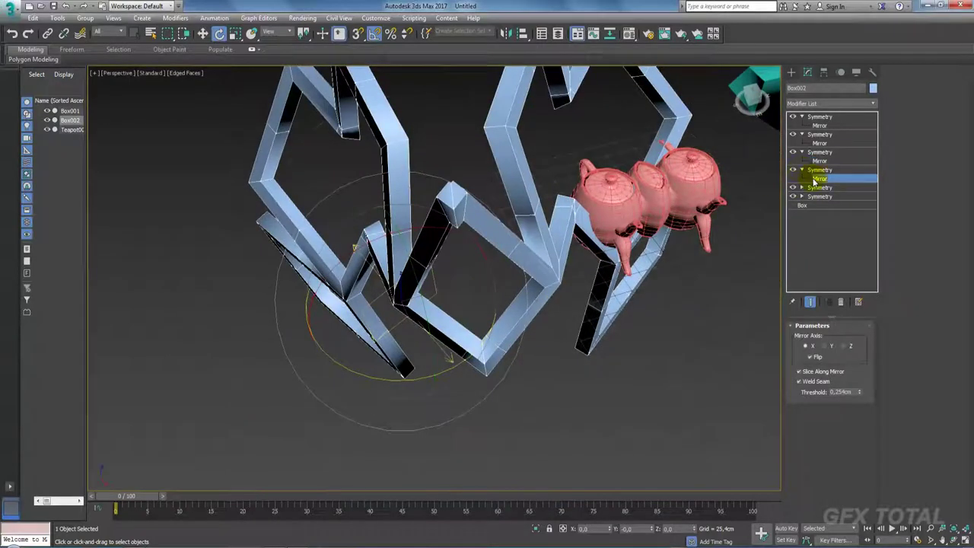
{"action": "mouse_move", "coordinate": [442, 261]}
{"action": "left_mouse_down"}
{"action": "mouse_move", "coordinate": [387, 225]}
{"action": "mouse_move", "coordinate": [388, 256]}
{"action": "left_mouse_up"}
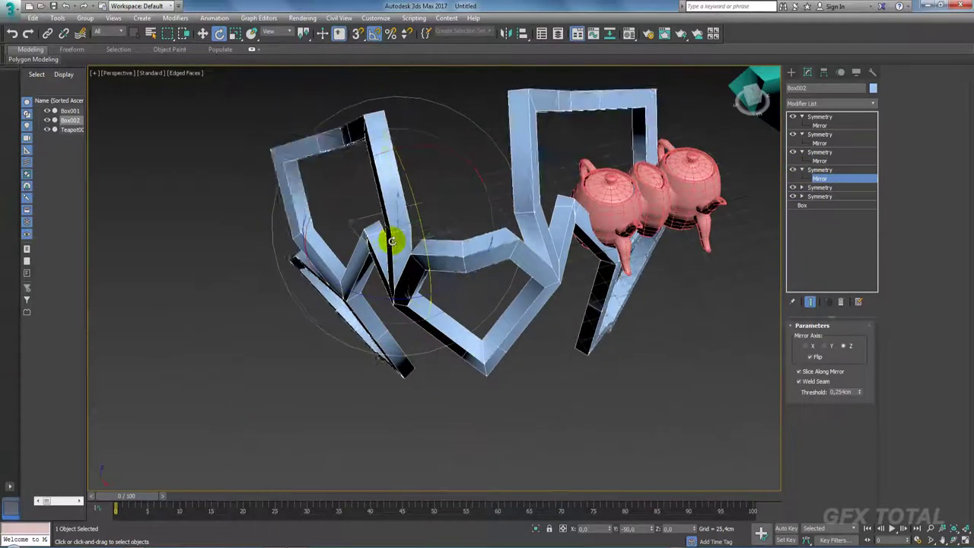
{"action": "mouse_move", "coordinate": [387, 257]}
{"action": "middle_mouse_down", "text": "alt"}
{"action": "mouse_move", "coordinate": [497, 234]}
{"action": "mouse_move", "coordinate": [624, 274]}
{"action": "middle_mouse_up", "text": "alt"}
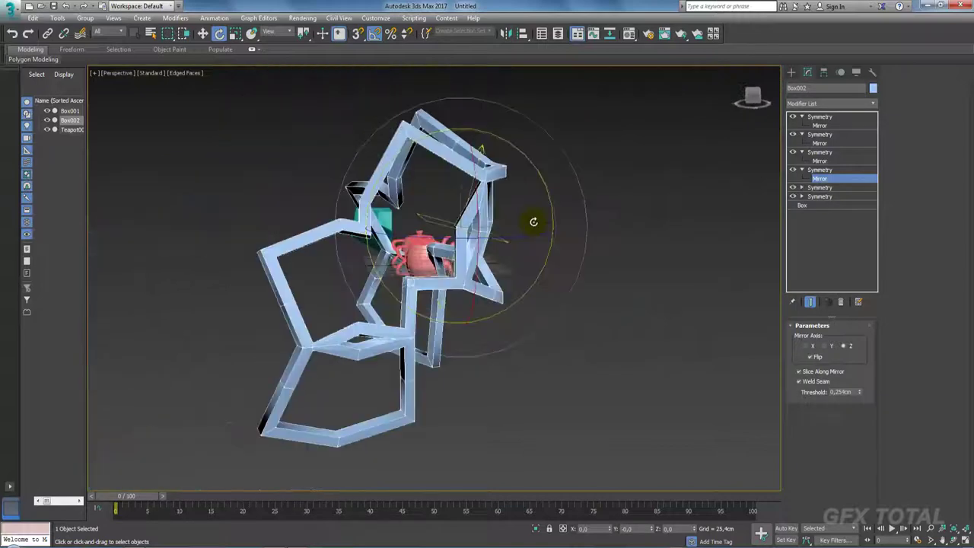
{"action": "left_click", "coordinate": [802, 187]}
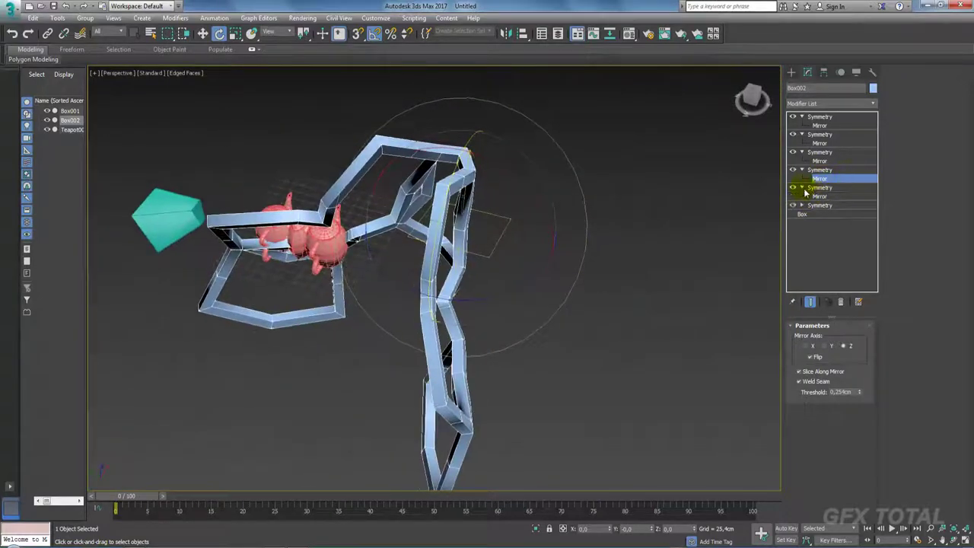
{"action": "left_click", "coordinate": [820, 197]}
{"action": "mouse_move", "coordinate": [459, 315]}
{"action": "left_mouse_down"}
{"action": "mouse_move", "coordinate": [413, 320]}
{"action": "mouse_move", "coordinate": [391, 309]}
{"action": "mouse_move", "coordinate": [421, 306]}
{"action": "mouse_move", "coordinate": [398, 290]}
{"action": "left_mouse_up"}
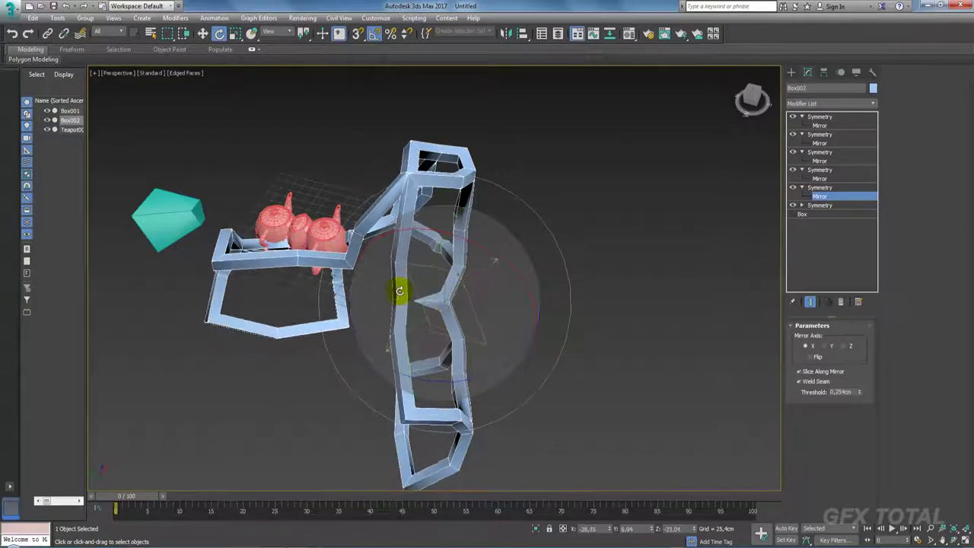
{"action": "mouse_move", "coordinate": [398, 289]}
{"action": "middle_mouse_down", "text": "alt"}
{"action": "mouse_move", "coordinate": [409, 304]}
{"action": "mouse_move", "coordinate": [661, 224]}
{"action": "middle_mouse_up", "text": "alt"}
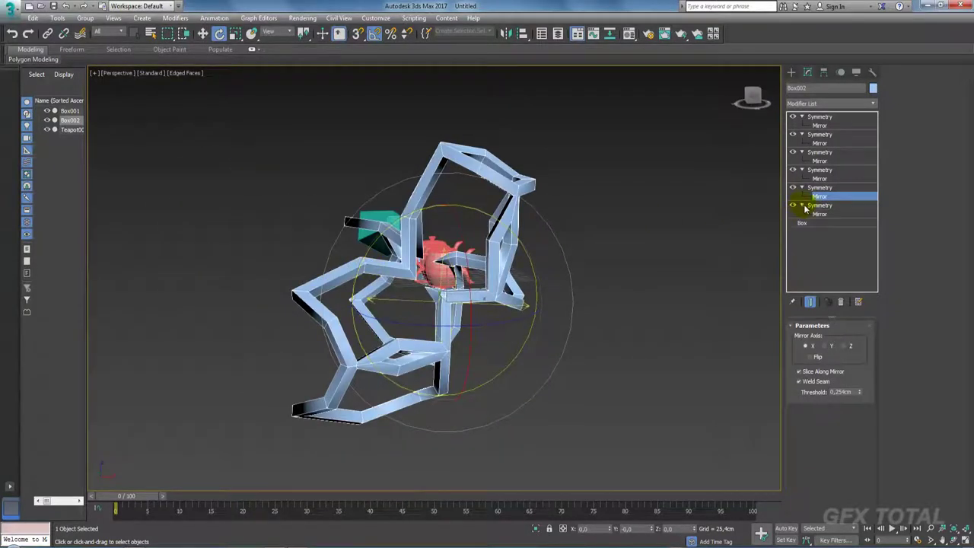
{"action": "left_click", "coordinate": [811, 214]}
{"action": "mouse_move", "coordinate": [463, 291]}
{"action": "left_mouse_down"}
{"action": "mouse_move", "coordinate": [483, 354]}
{"action": "mouse_move", "coordinate": [504, 365]}
{"action": "mouse_move", "coordinate": [615, 361]}
{"action": "left_mouse_up"}
{"action": "mouse_move", "coordinate": [615, 361]}
{"action": "middle_mouse_down", "text": "alt"}
{"action": "mouse_move", "coordinate": [615, 341]}
{"action": "mouse_move", "coordinate": [492, 326]}
{"action": "mouse_move", "coordinate": [615, 254]}
{"action": "mouse_move", "coordinate": [676, 372]}
{"action": "mouse_move", "coordinate": [707, 359]}
{"action": "mouse_move", "coordinate": [541, 270]}
{"action": "mouse_move", "coordinate": [604, 282]}
{"action": "mouse_move", "coordinate": [583, 272]}
{"action": "mouse_move", "coordinate": [507, 275]}
{"action": "mouse_move", "coordinate": [489, 222]}
{"action": "mouse_move", "coordinate": [604, 245]}
{"action": "mouse_move", "coordinate": [543, 178]}
{"action": "mouse_move", "coordinate": [502, 239]}
{"action": "mouse_move", "coordinate": [403, 206]}
{"action": "mouse_move", "coordinate": [439, 194]}
{"action": "middle_mouse_up", "text": "alt"}
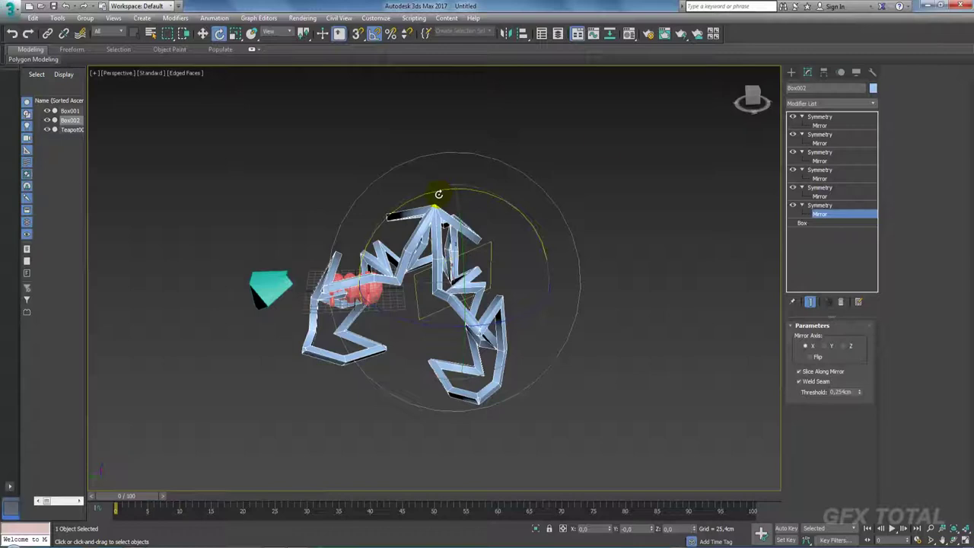
{"action": "left_click", "coordinate": [793, 117]}
{"action": "left_click", "coordinate": [792, 134]}
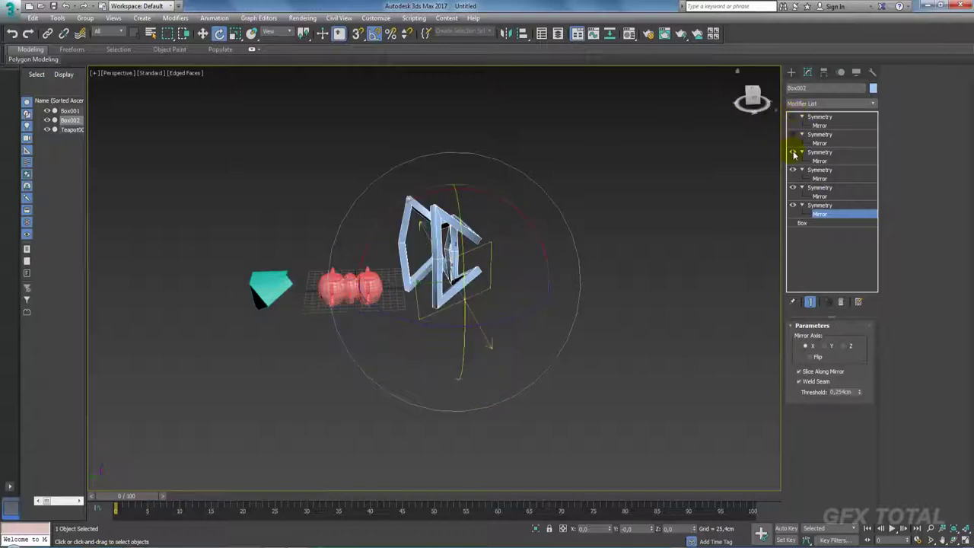
{"action": "left_click", "coordinate": [792, 151]}
{"action": "left_click", "coordinate": [792, 170]}
{"action": "left_click", "coordinate": [793, 188]}
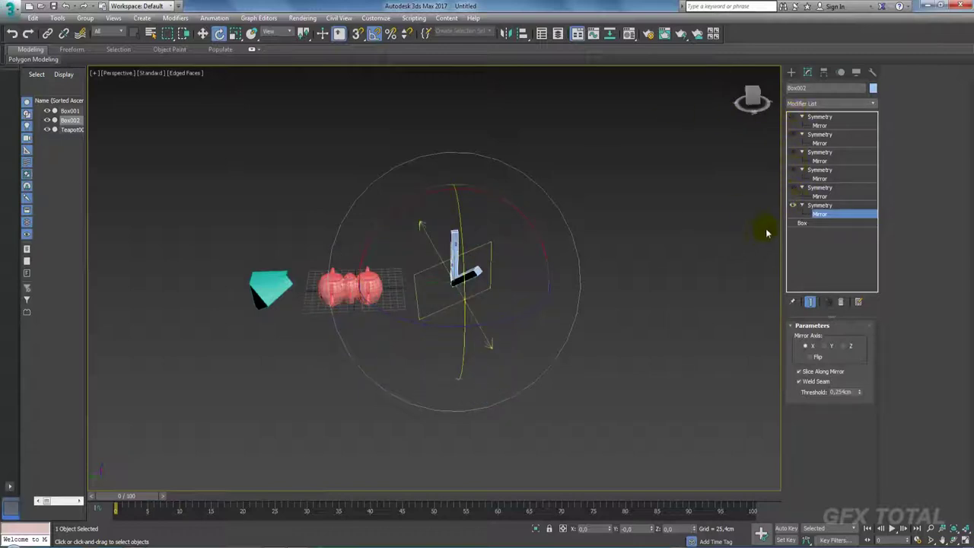
{"action": "left_click", "coordinate": [794, 206]}
{"action": "scroll", "coordinate": [525, 274], "scroll_direction": "up", "scroll_amount": 3}
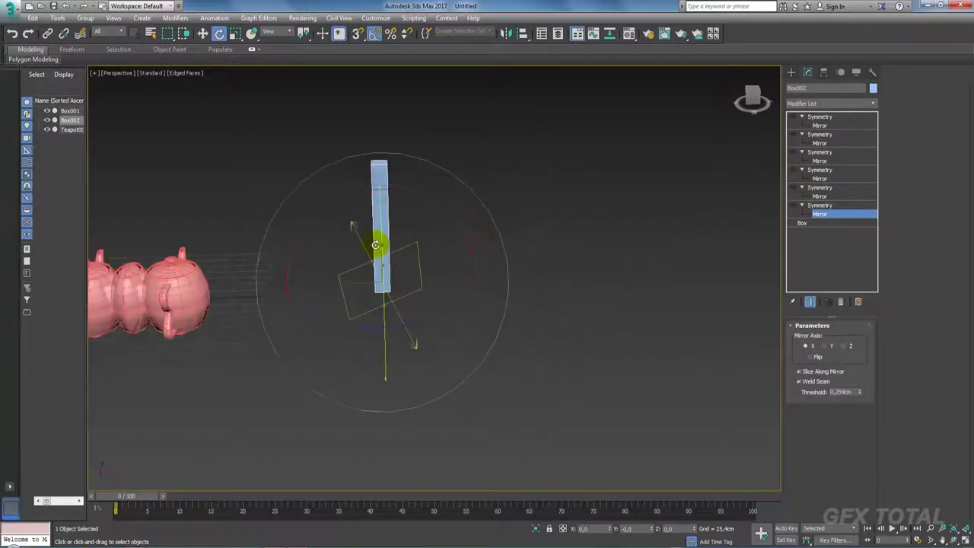
{"action": "mouse_move", "coordinate": [367, 253]}
{"action": "middle_mouse_down", "text": "alt"}
{"action": "mouse_move", "coordinate": [419, 250]}
{"action": "mouse_move", "coordinate": [440, 266]}
{"action": "middle_mouse_up", "text": "alt"}
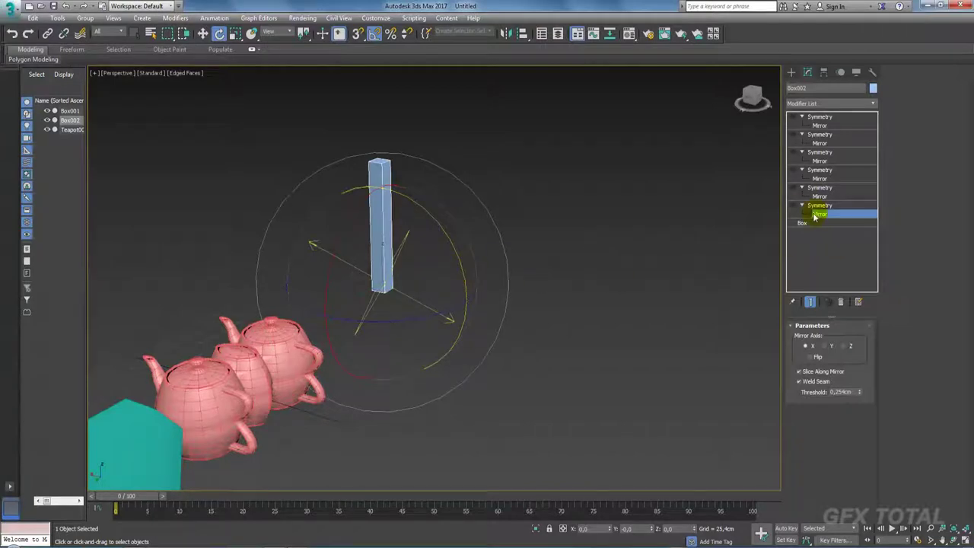
{"action": "left_click", "coordinate": [794, 206]}
{"action": "left_click", "coordinate": [794, 188]}
{"action": "left_click", "coordinate": [793, 170]}
{"action": "left_click", "coordinate": [794, 152]}
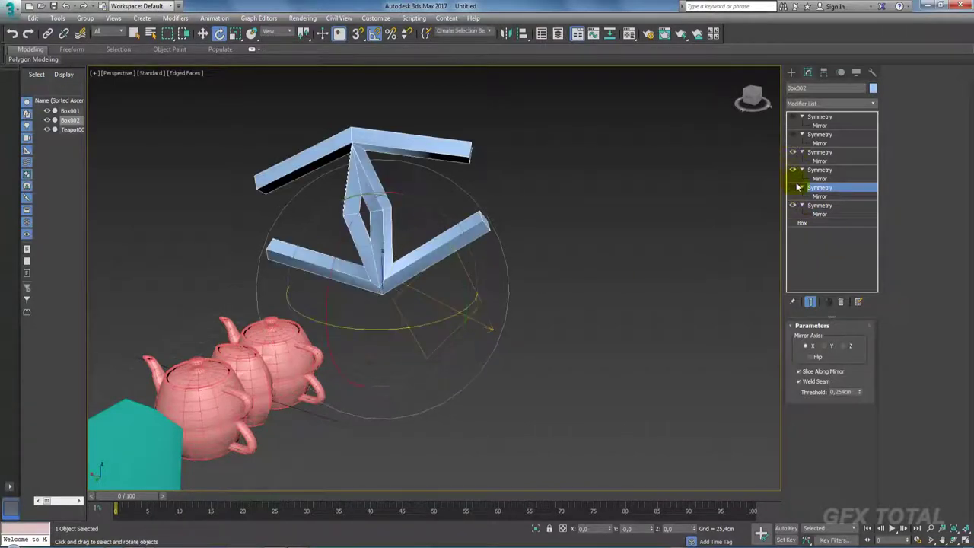
{"action": "left_click", "coordinate": [796, 186]}
{"action": "left_click", "coordinate": [793, 134]}
{"action": "left_click", "coordinate": [793, 116]}
{"action": "scroll", "coordinate": [652, 185], "scroll_direction": "down", "scroll_amount": 5}
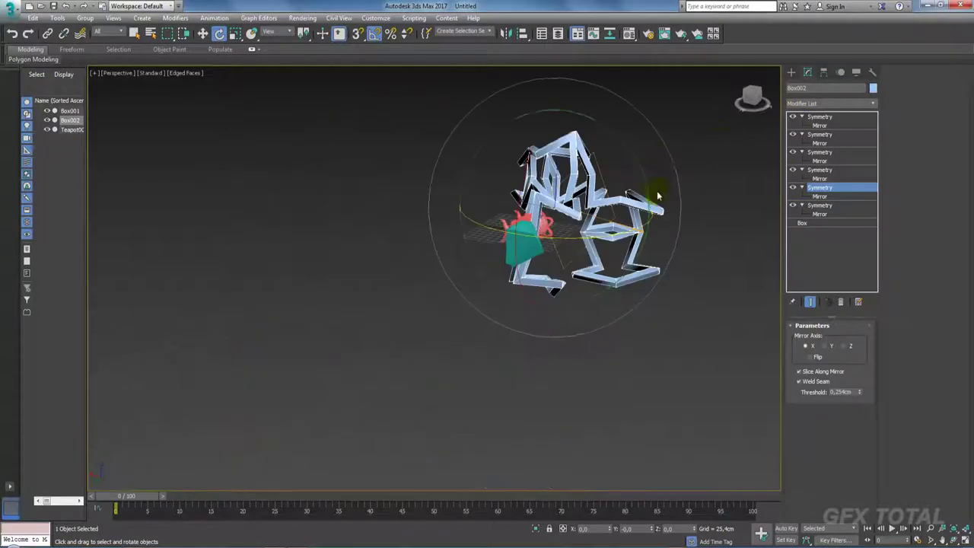
{"action": "mouse_move", "coordinate": [652, 185]}
{"action": "middle_mouse_down", "text": "alt"}
{"action": "mouse_move", "coordinate": [648, 217]}
{"action": "mouse_move", "coordinate": [515, 213]}
{"action": "mouse_move", "coordinate": [513, 169]}
{"action": "mouse_move", "coordinate": [431, 210]}
{"action": "mouse_move", "coordinate": [322, 213]}
{"action": "mouse_move", "coordinate": [532, 258]}
{"action": "mouse_move", "coordinate": [464, 266]}
{"action": "mouse_move", "coordinate": [407, 337]}
{"action": "mouse_move", "coordinate": [522, 363]}
{"action": "mouse_move", "coordinate": [515, 369]}
{"action": "middle_mouse_up", "text": "alt"}
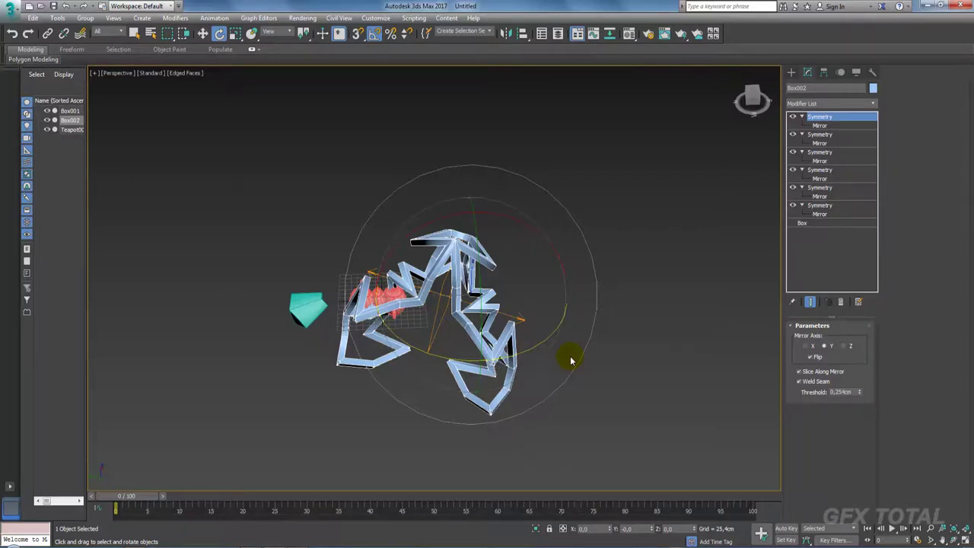
{"action": "mouse_move", "coordinate": [571, 361]}
{"action": "middle_mouse_down", "text": "alt"}
{"action": "mouse_move", "coordinate": [551, 358]}
{"action": "mouse_move", "coordinate": [575, 342]}
{"action": "middle_mouse_up", "text": "alt"}
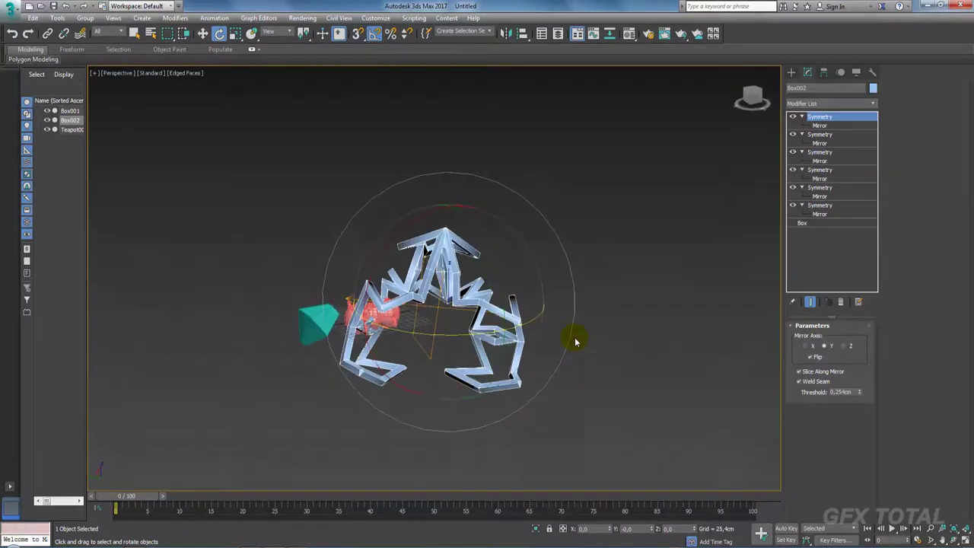